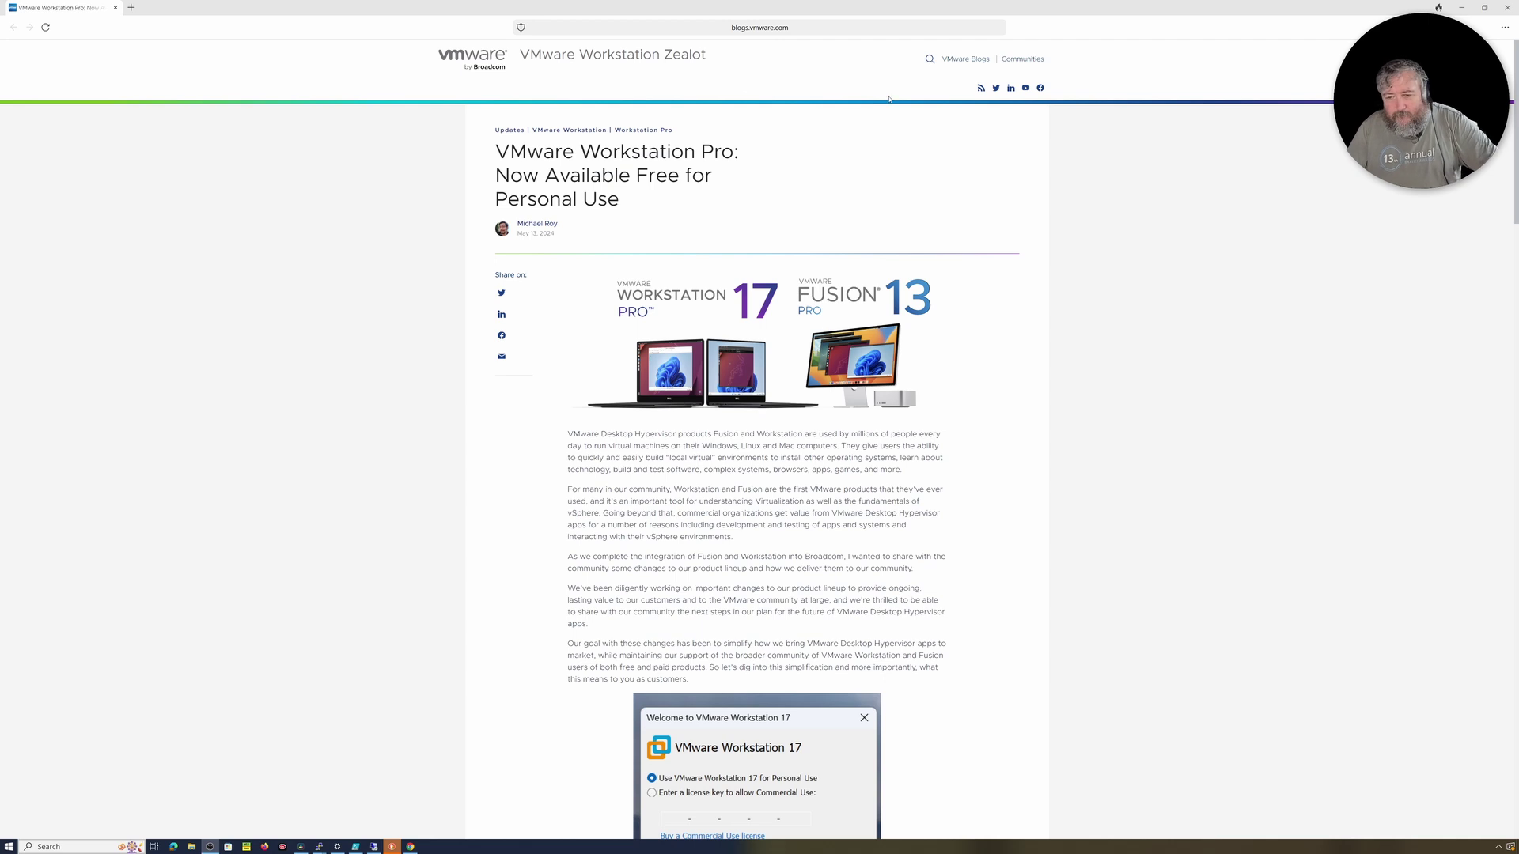
Scroll to the Pro Apps section and follow the VMware Workstation Pro Download link.
scroll(545, 533, down, 2)
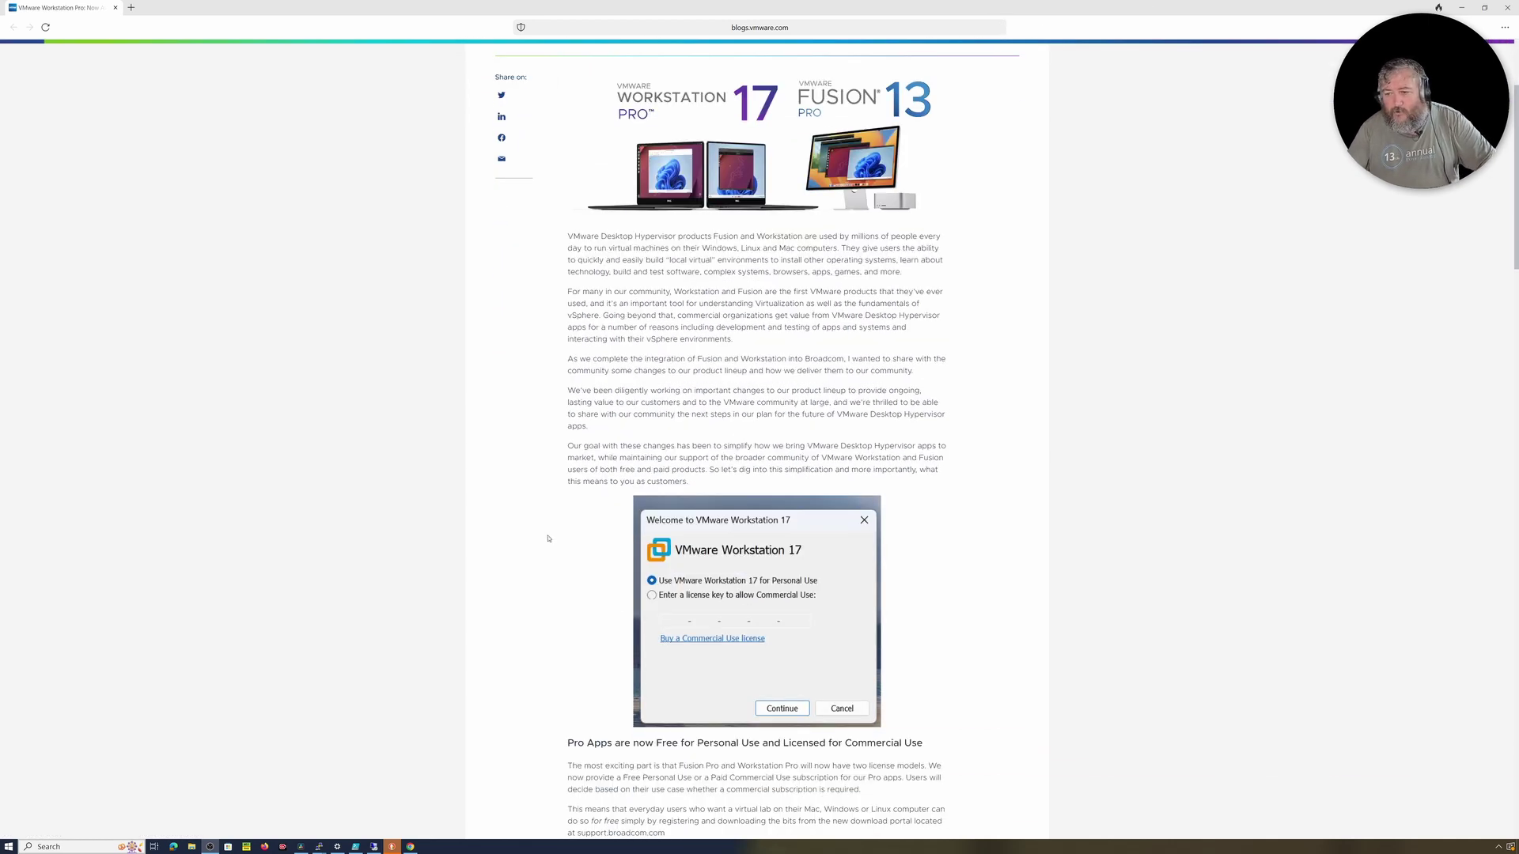
scroll(527, 417, down, 3)
scroll(527, 418, down, 2)
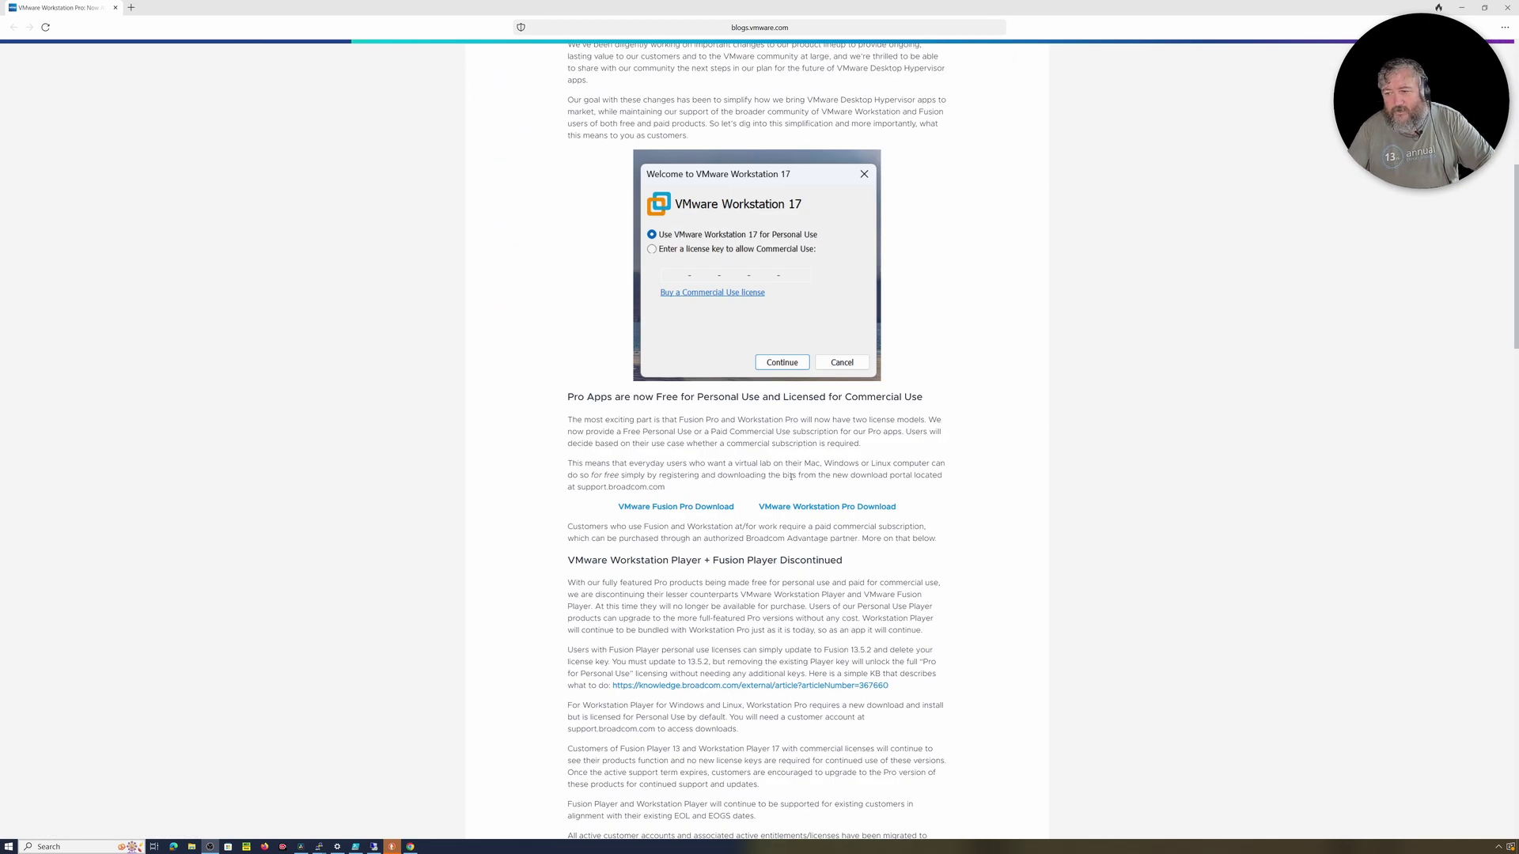
click(833, 507)
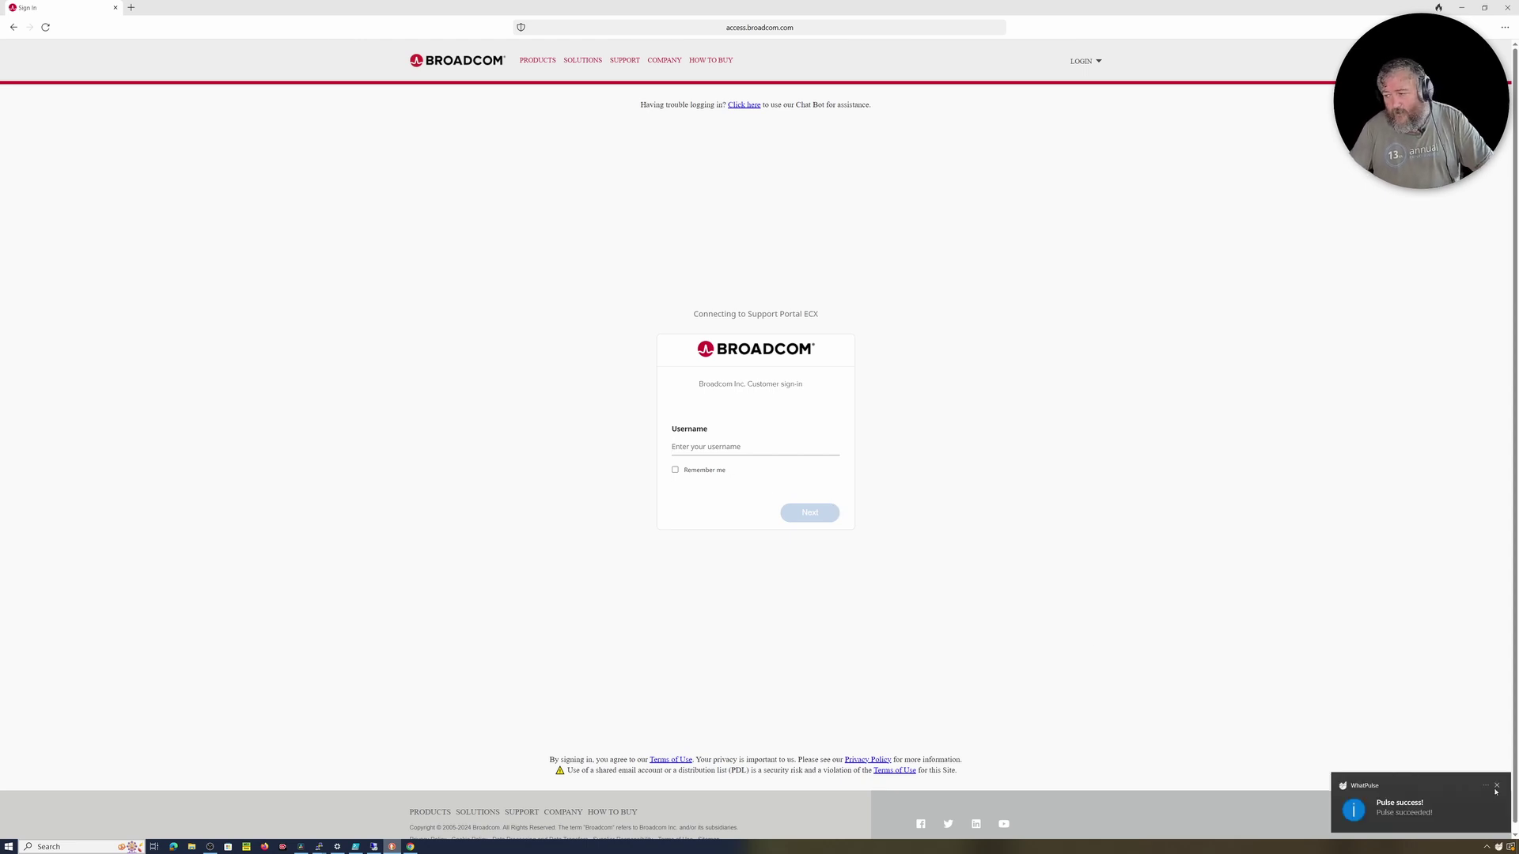
Dismiss the desktop notification and choose REGISTER from the LOGIN account menu.
click(1497, 785)
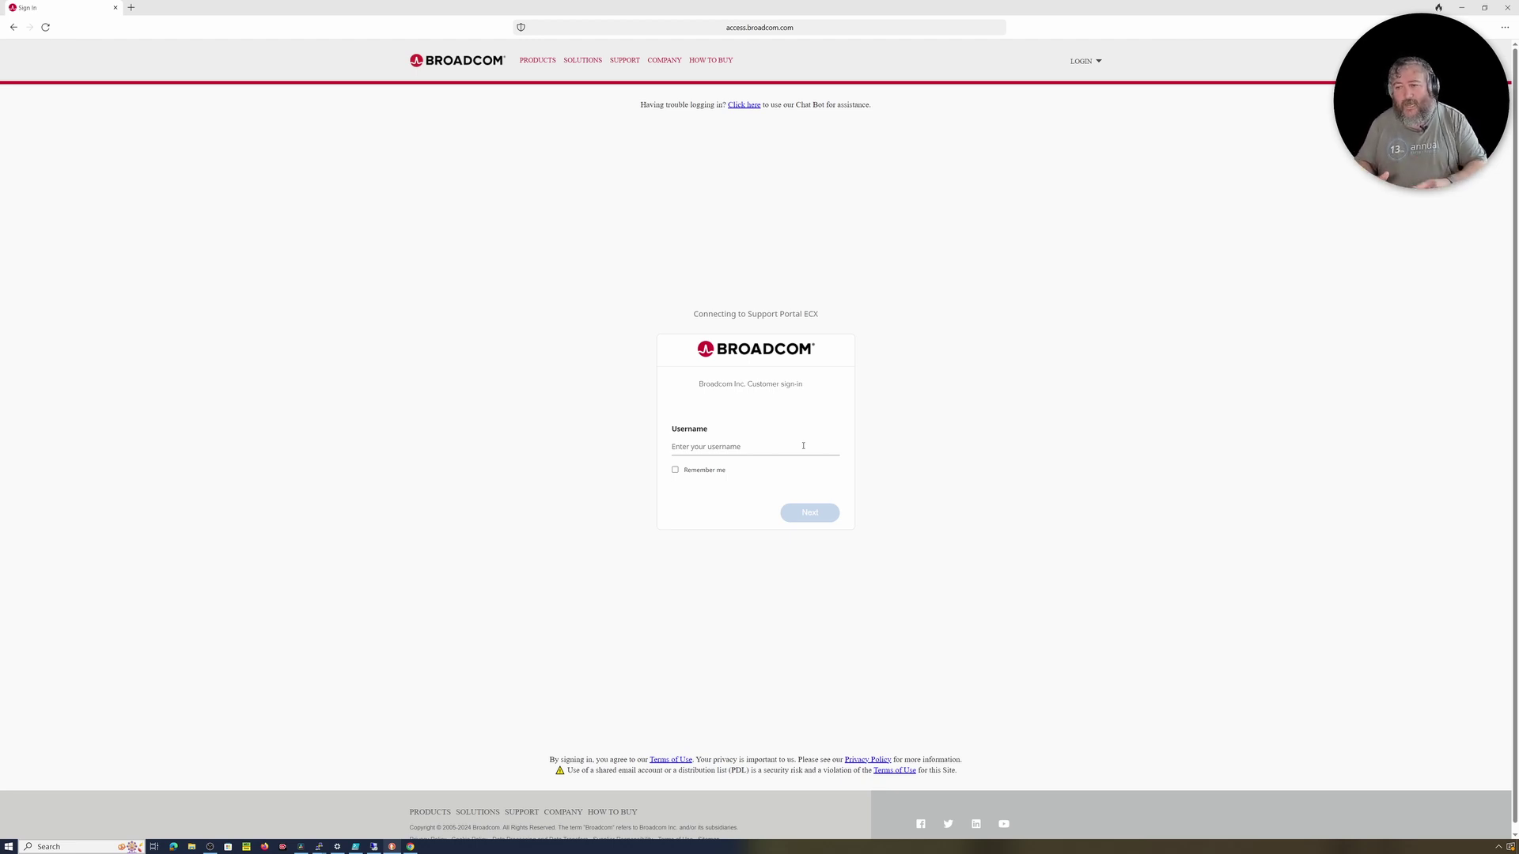
click(1083, 61)
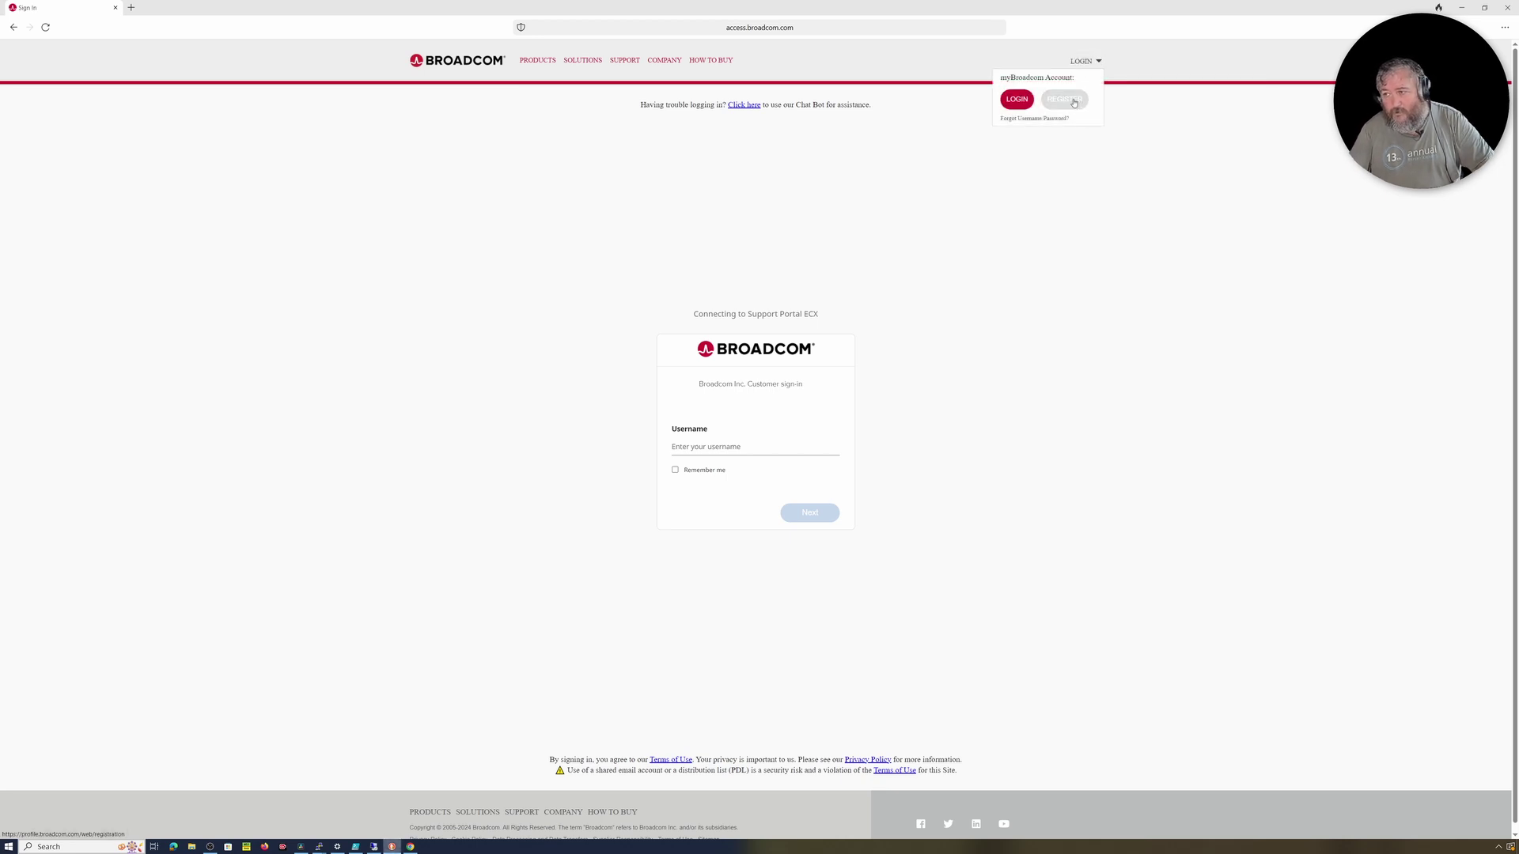
click(1073, 101)
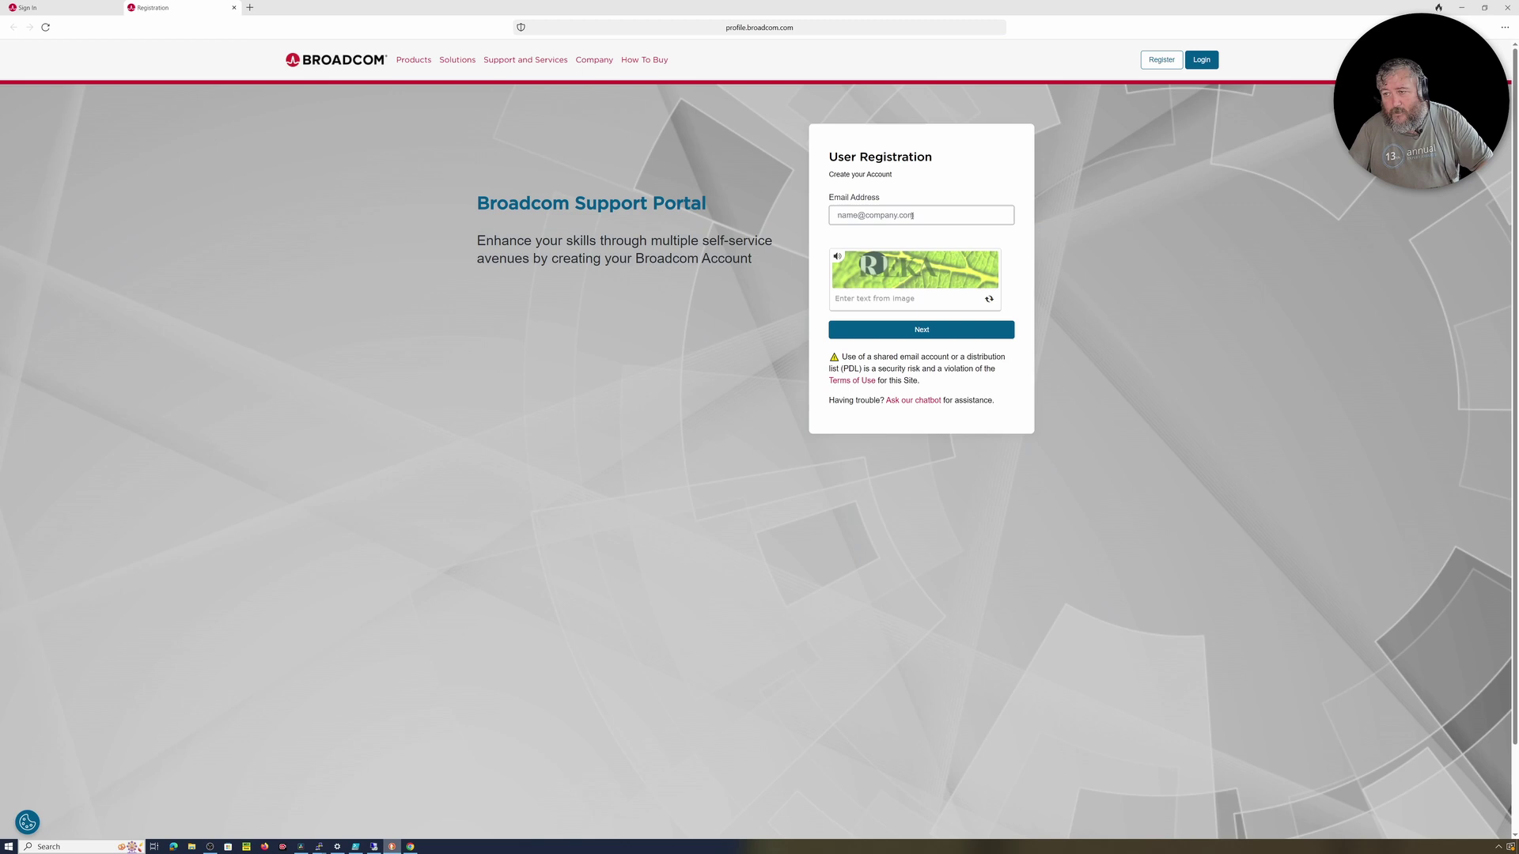
Paste the e-mail address, enter the captcha text shown in the image, and submit with Next.
click(916, 215)
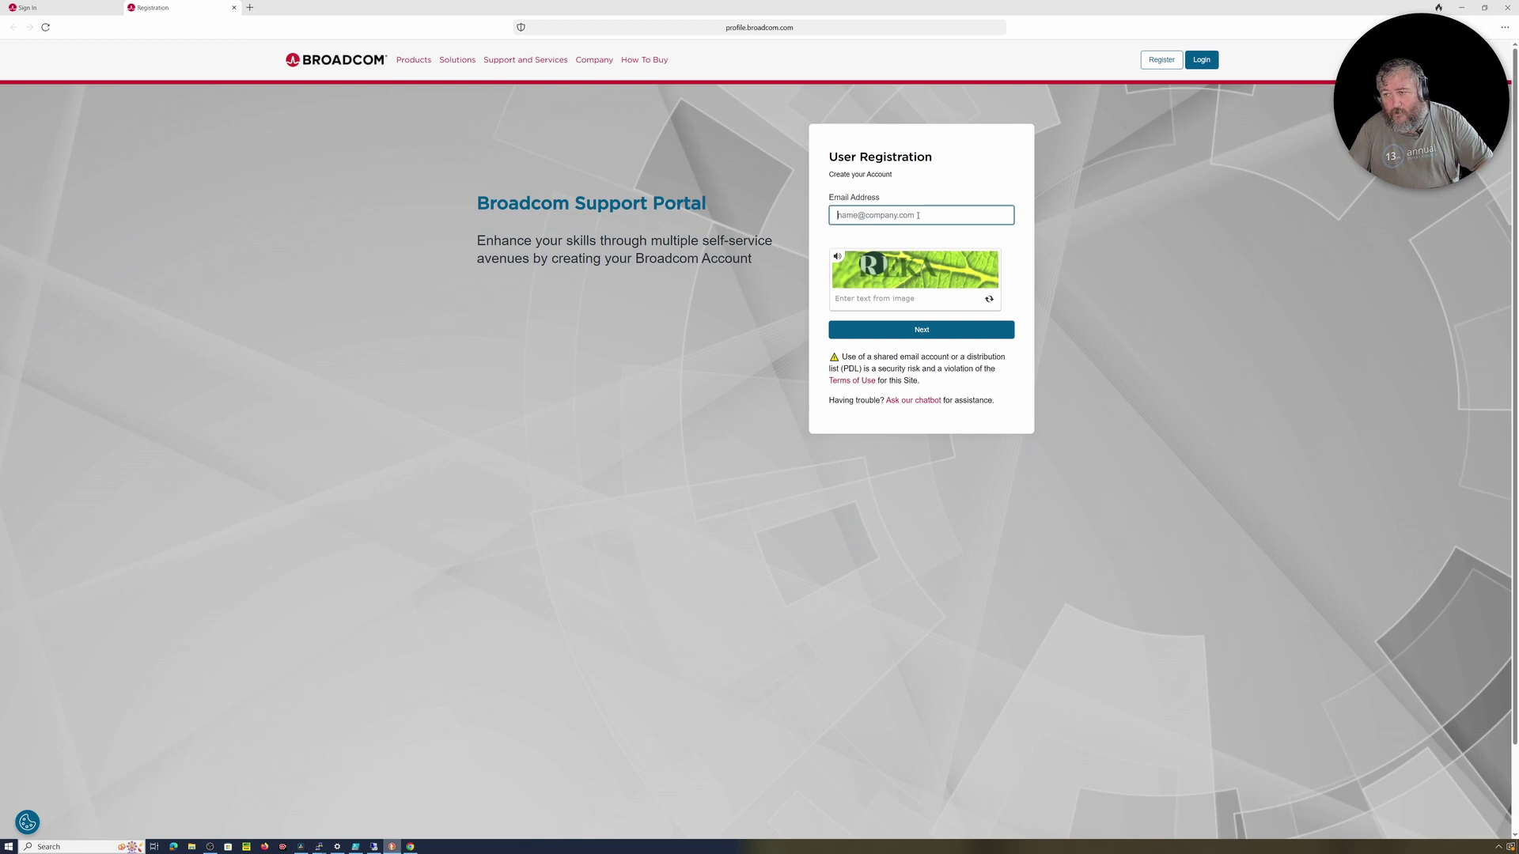
key(ctrl+v)
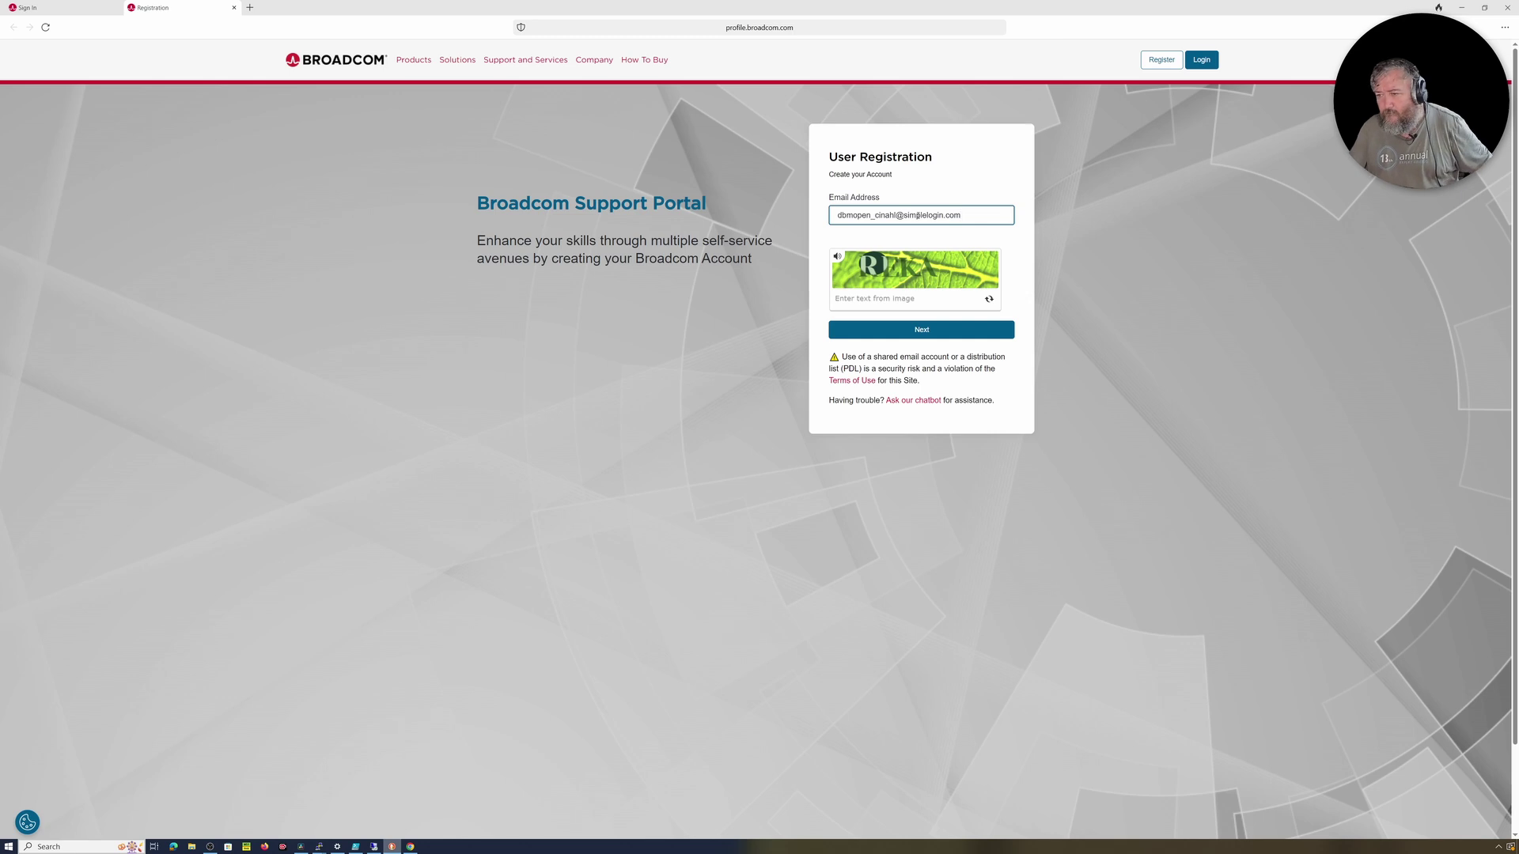
click(901, 302)
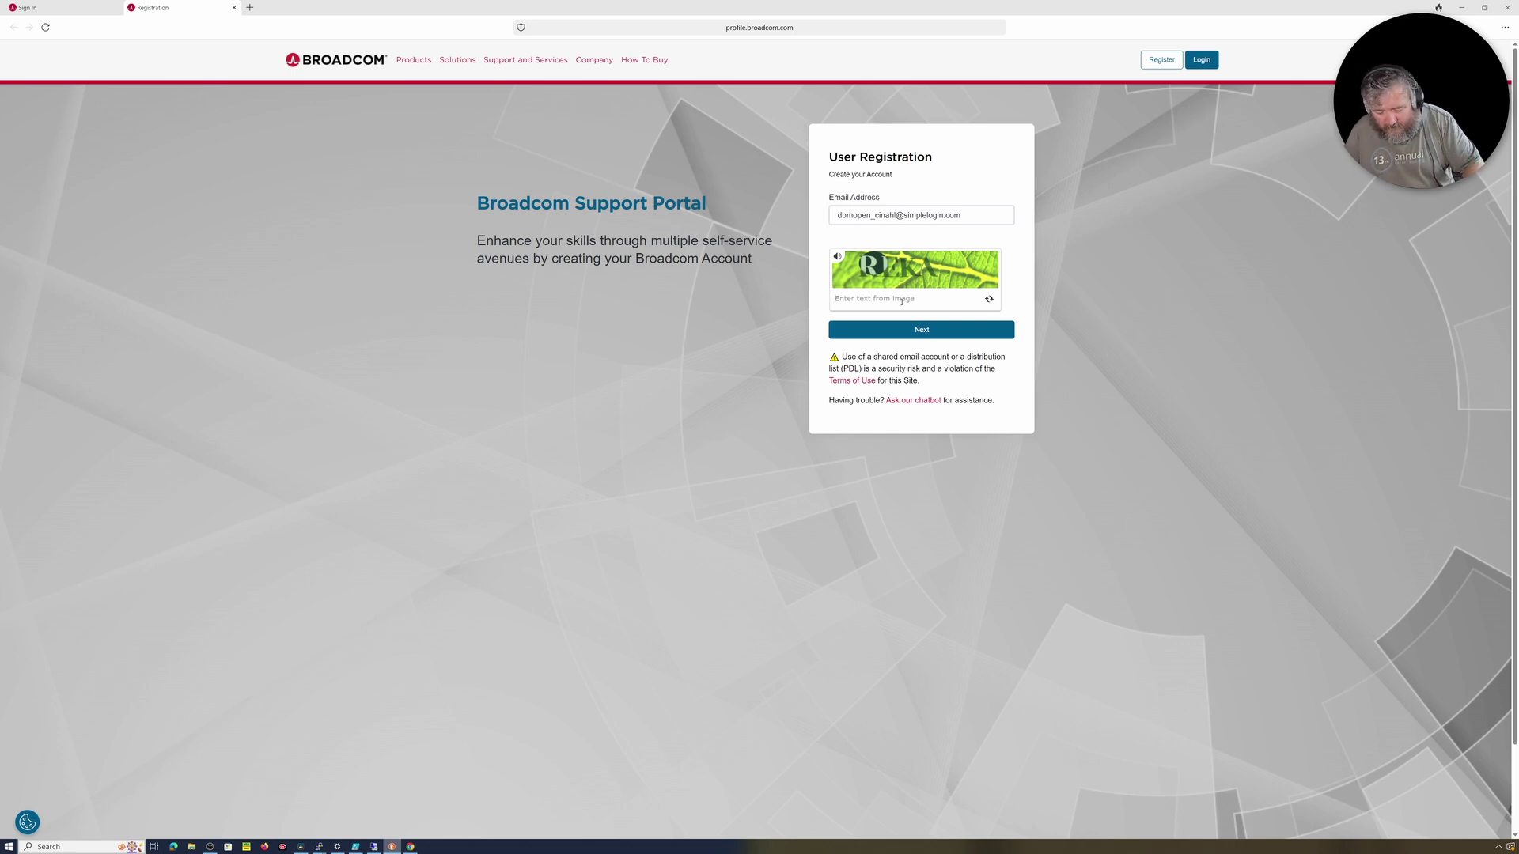
text(RE)
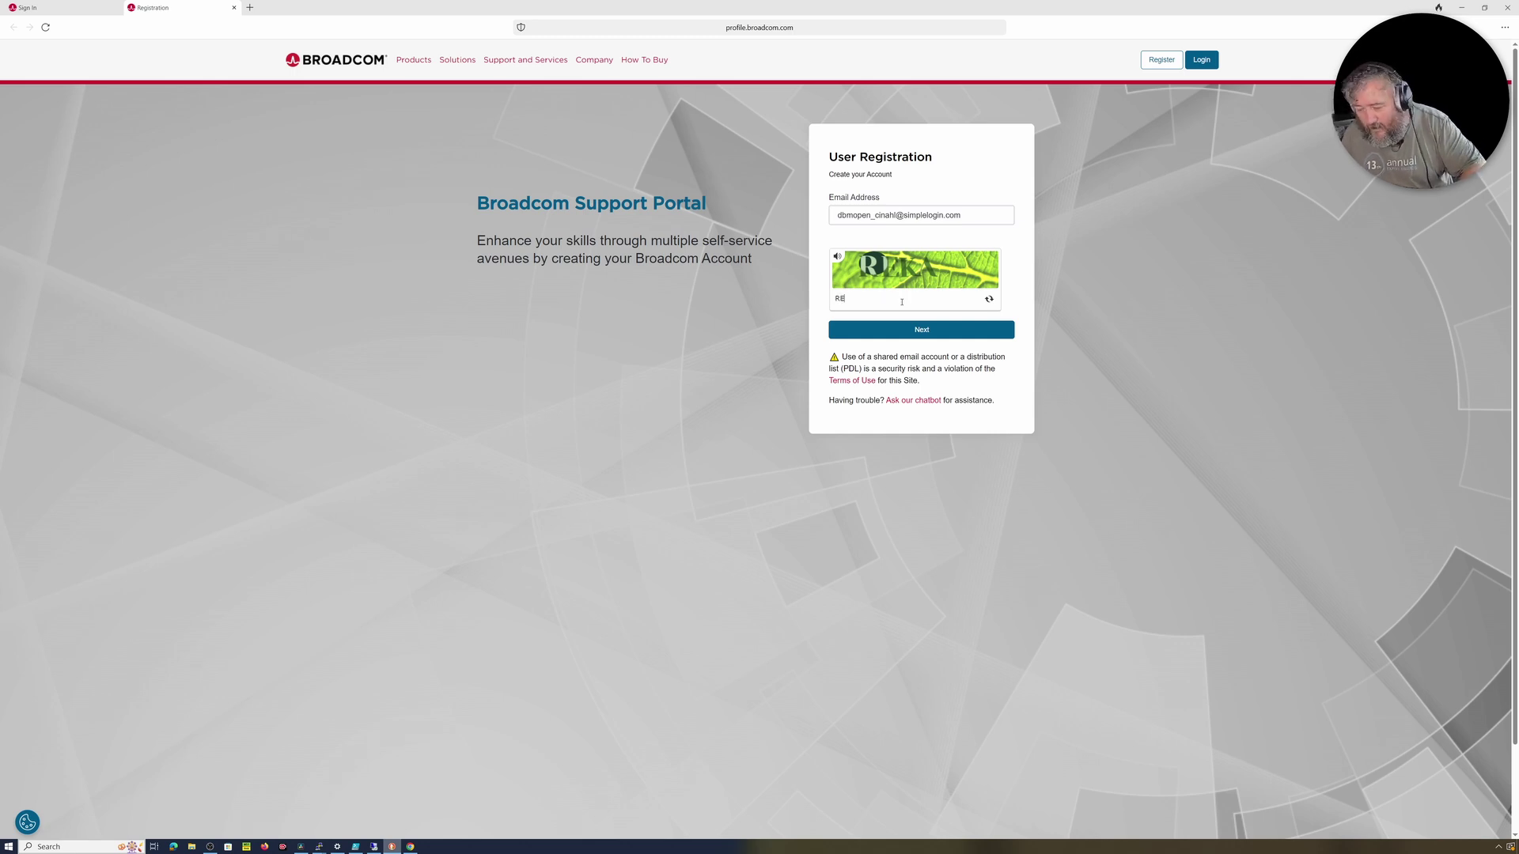
text(KA)
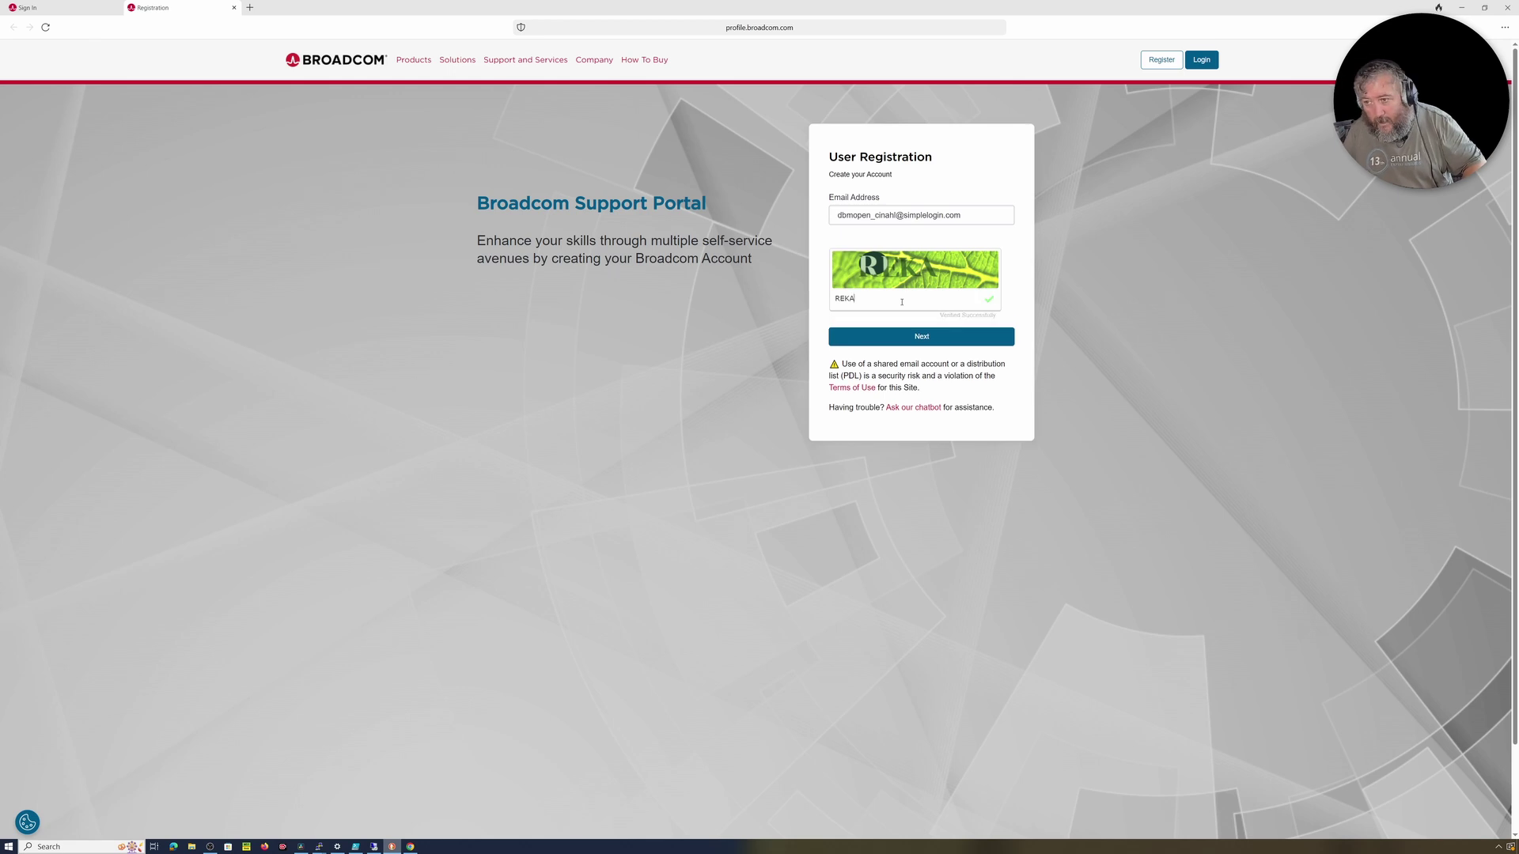
click(914, 336)
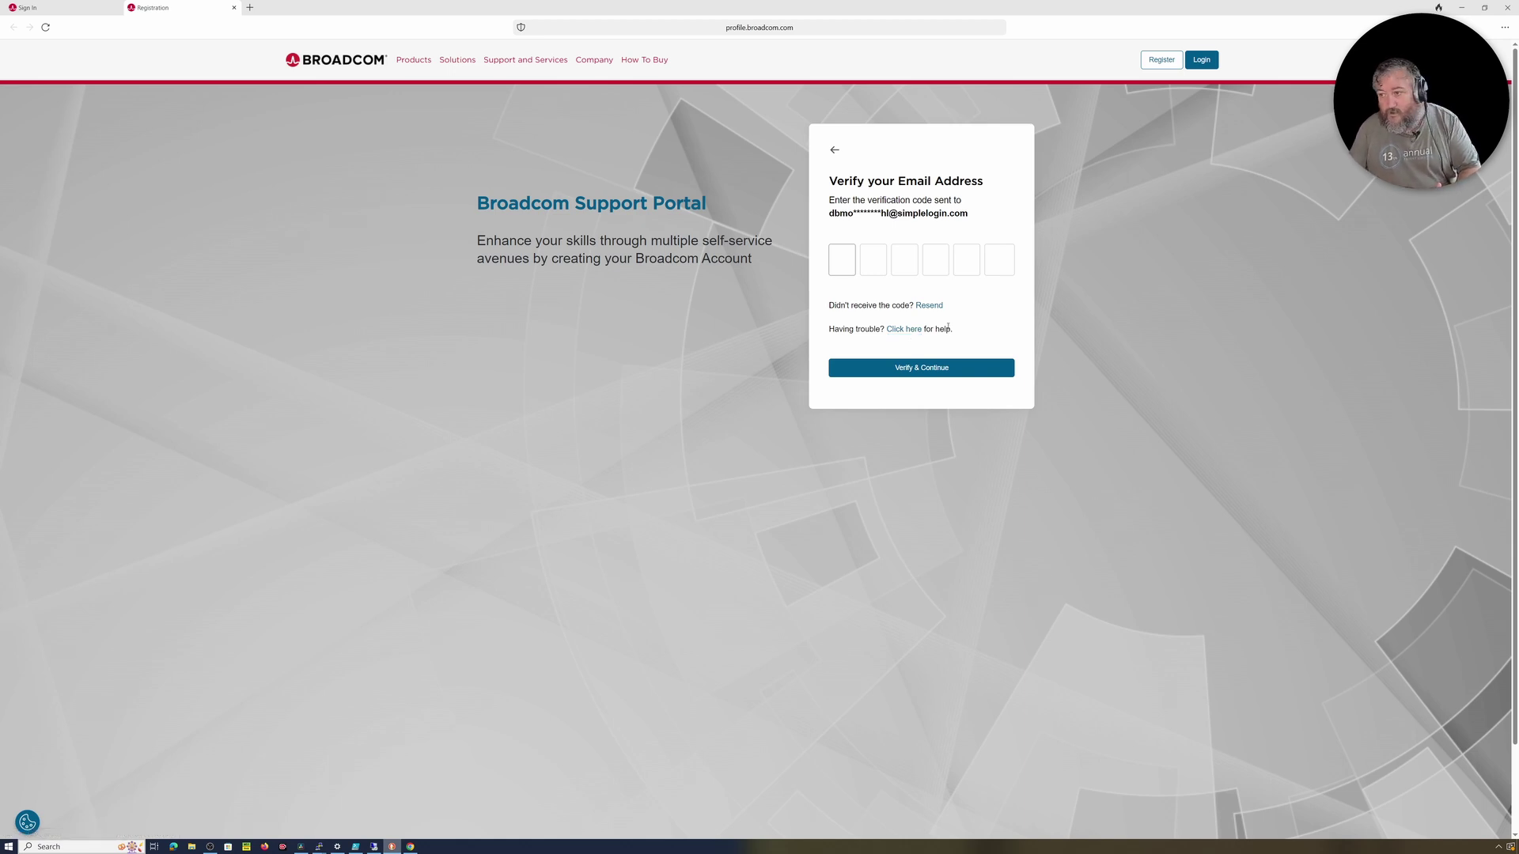
Resend the code, enter the six-digit code from the e-mail, and choose Verify & Continue.
click(931, 305)
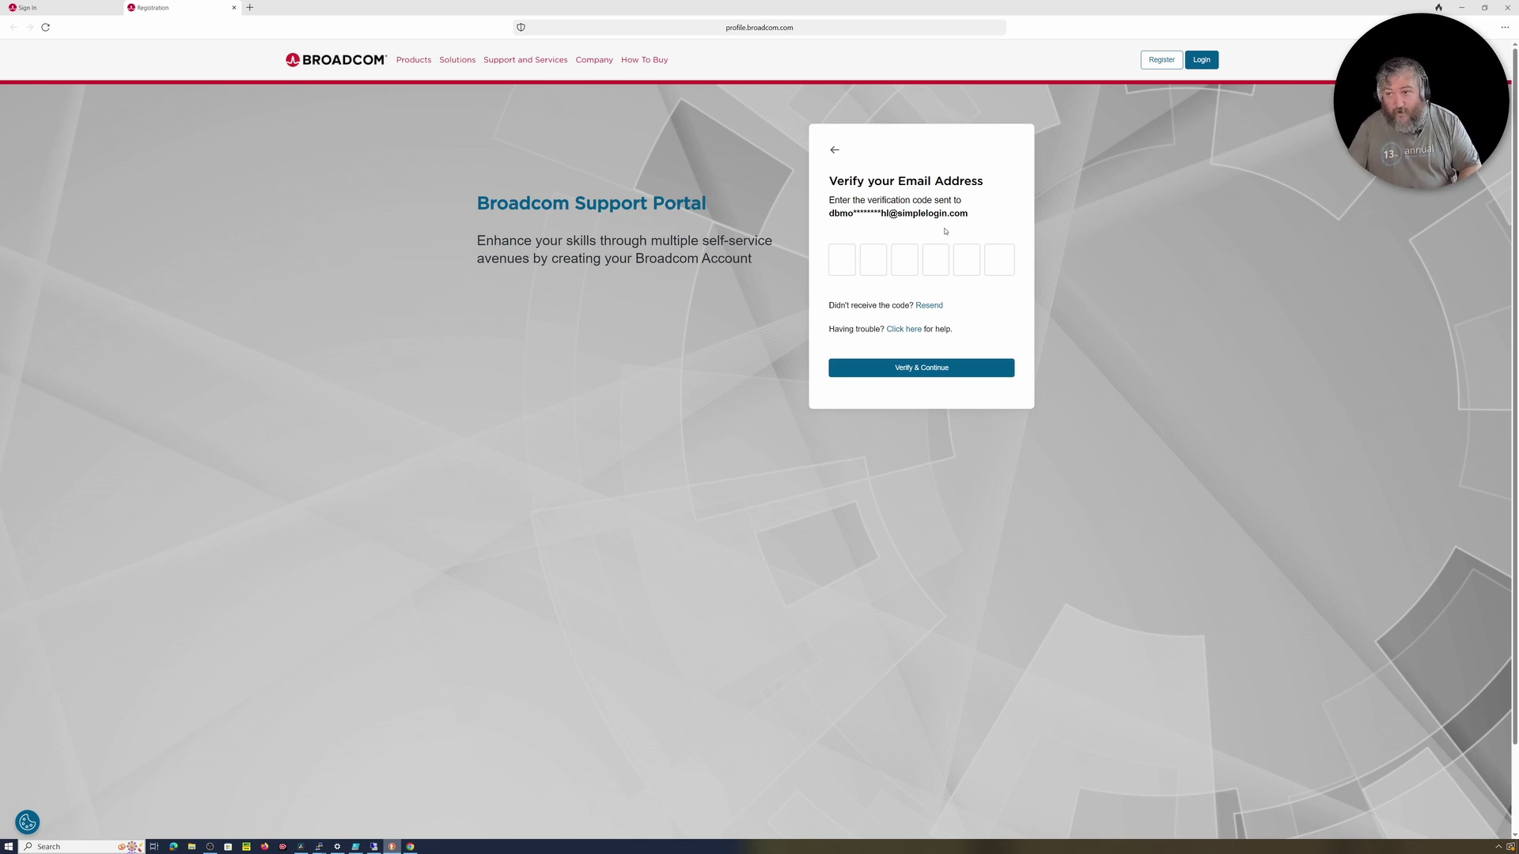
click(842, 259)
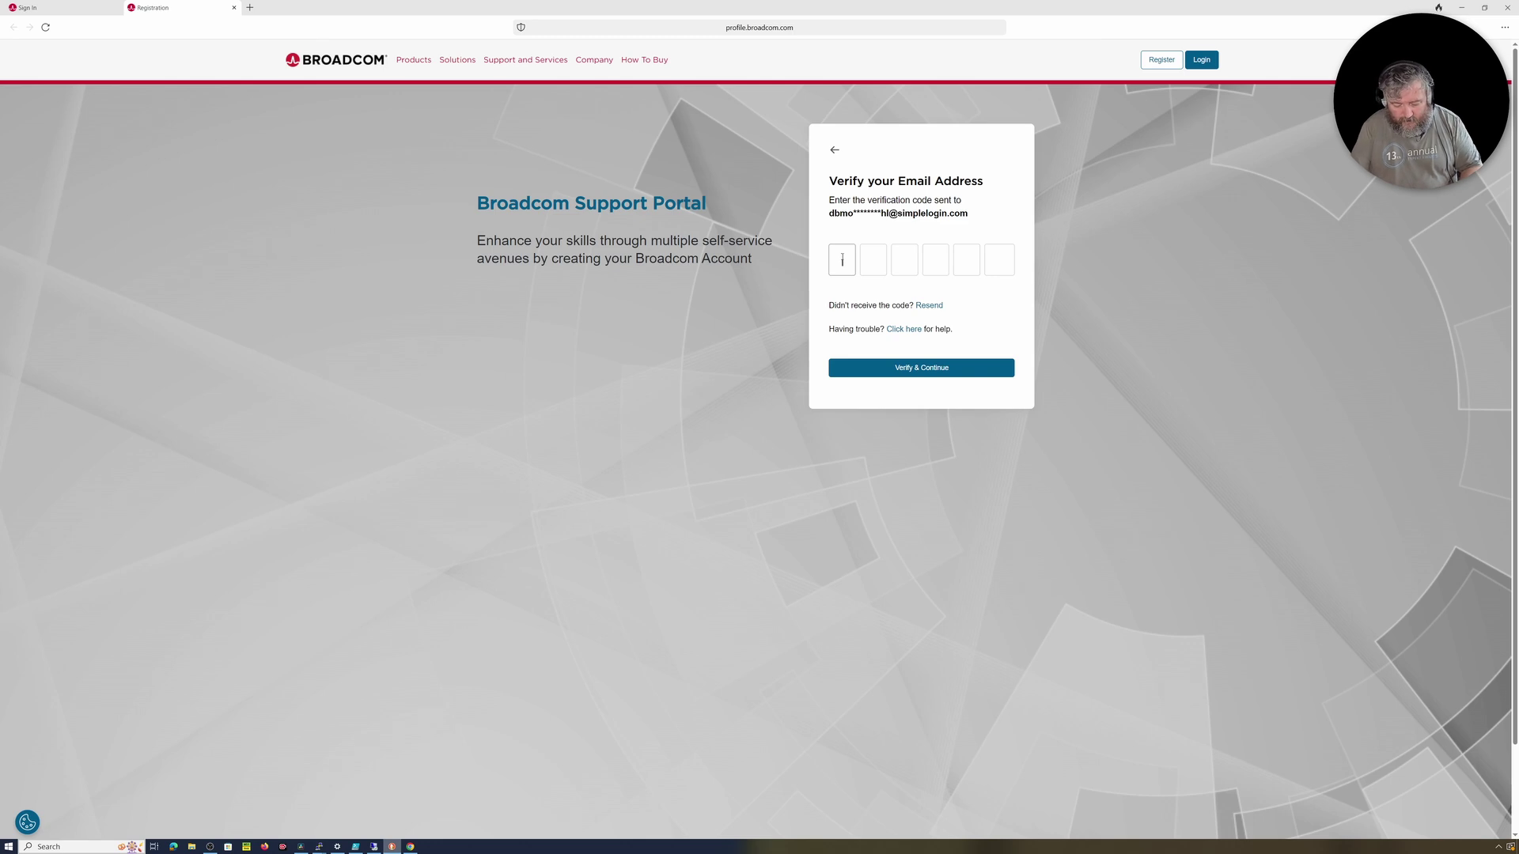
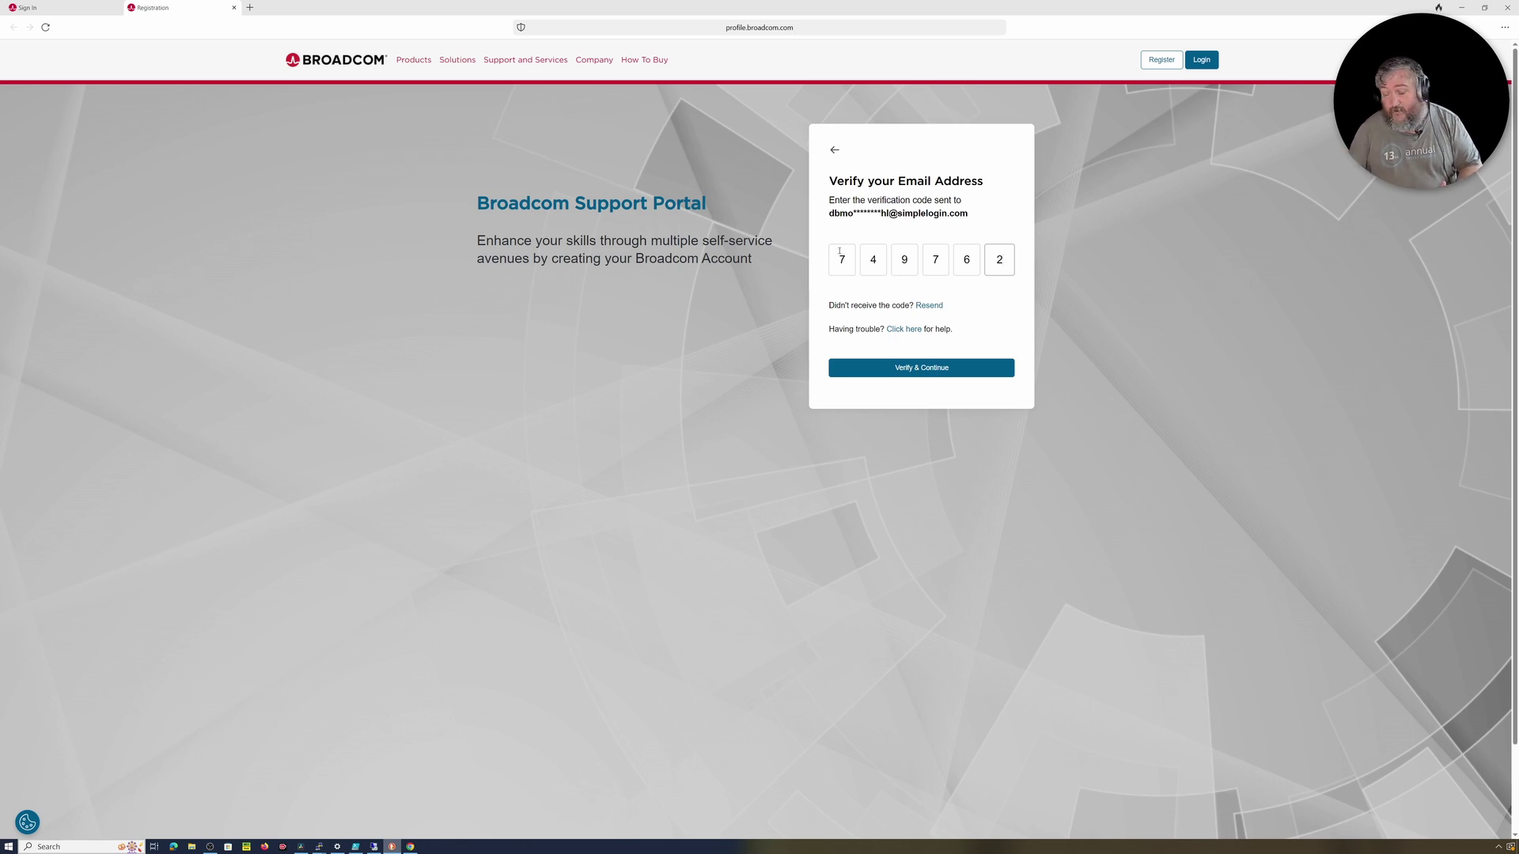
click(932, 375)
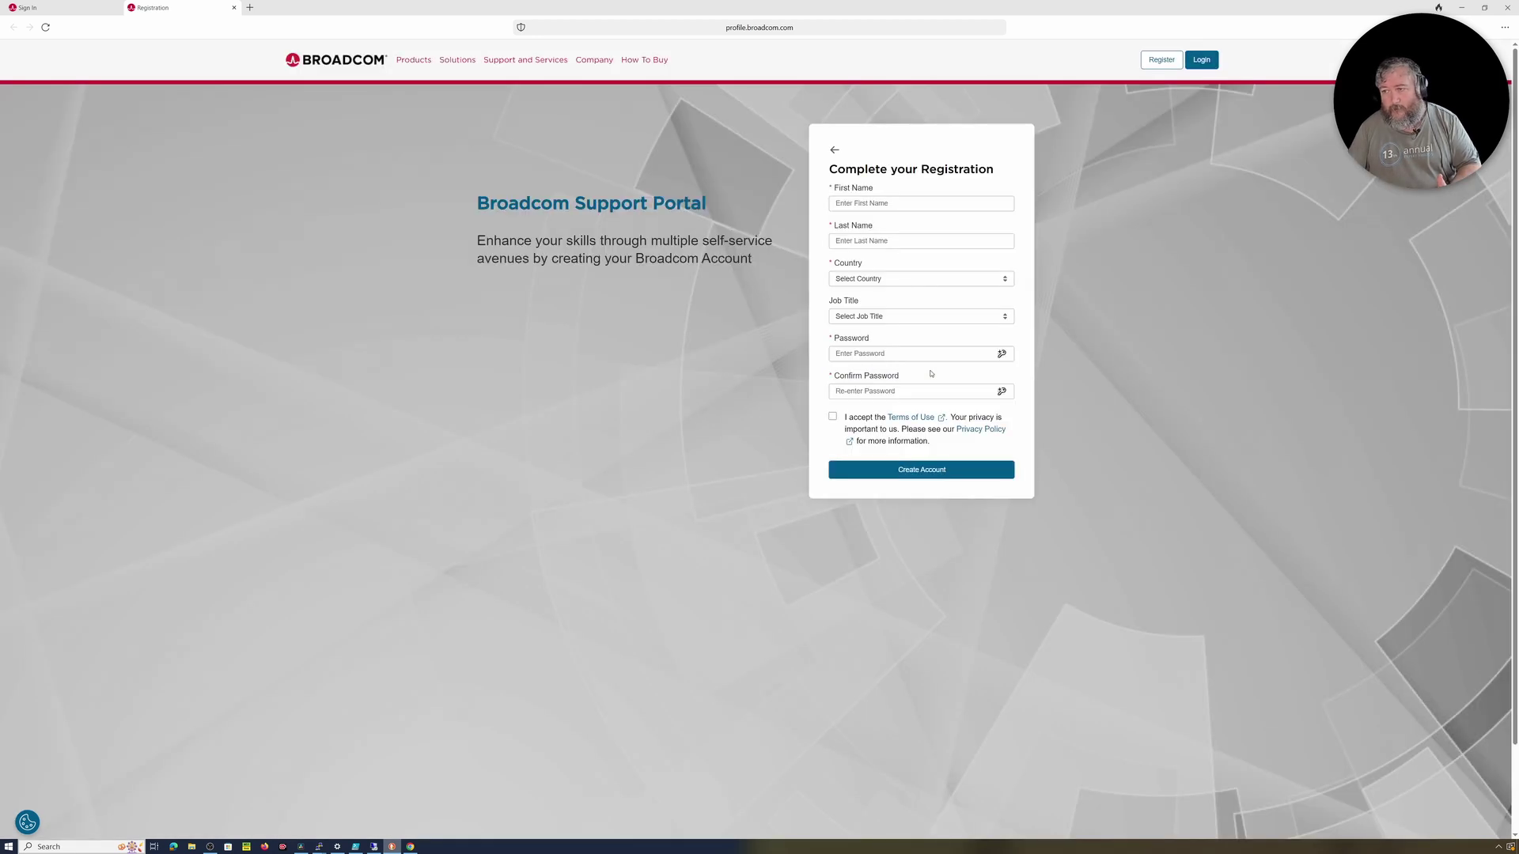
Enter the account holder's first and last name.
click(896, 205)
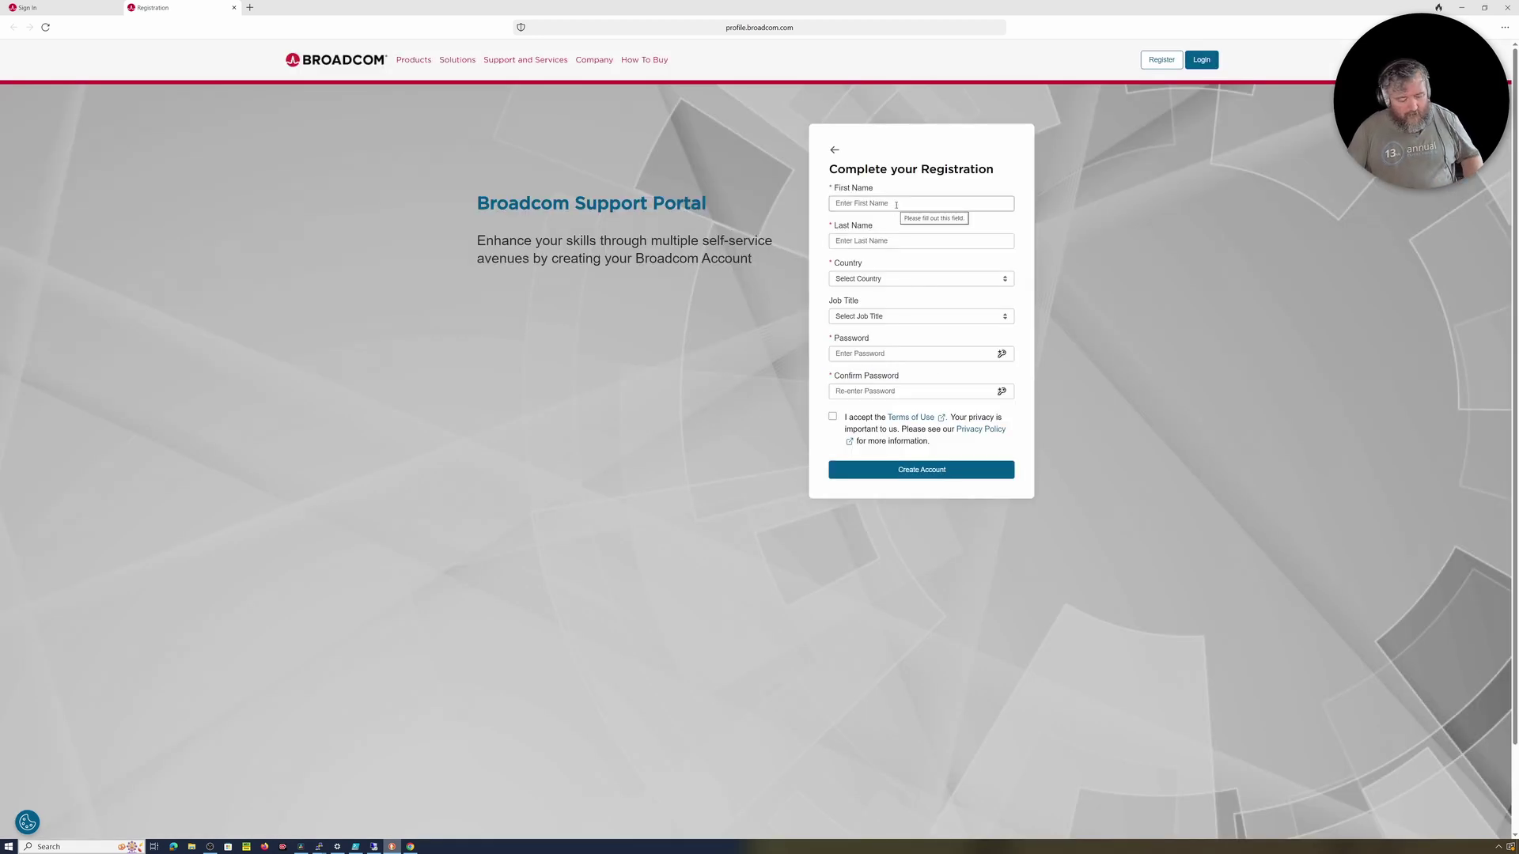
click(897, 205)
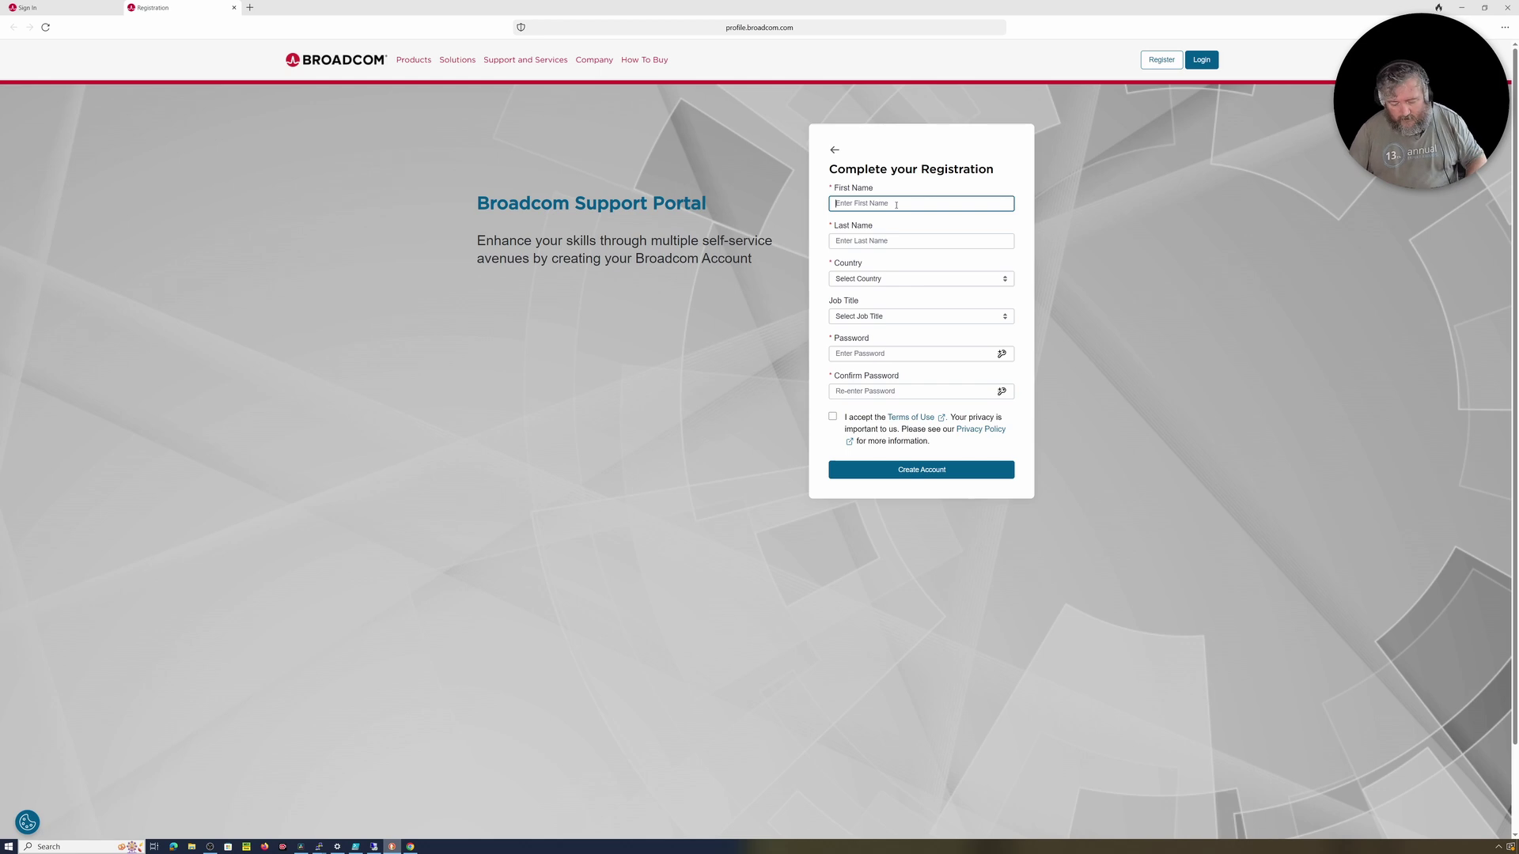
key(Tab)
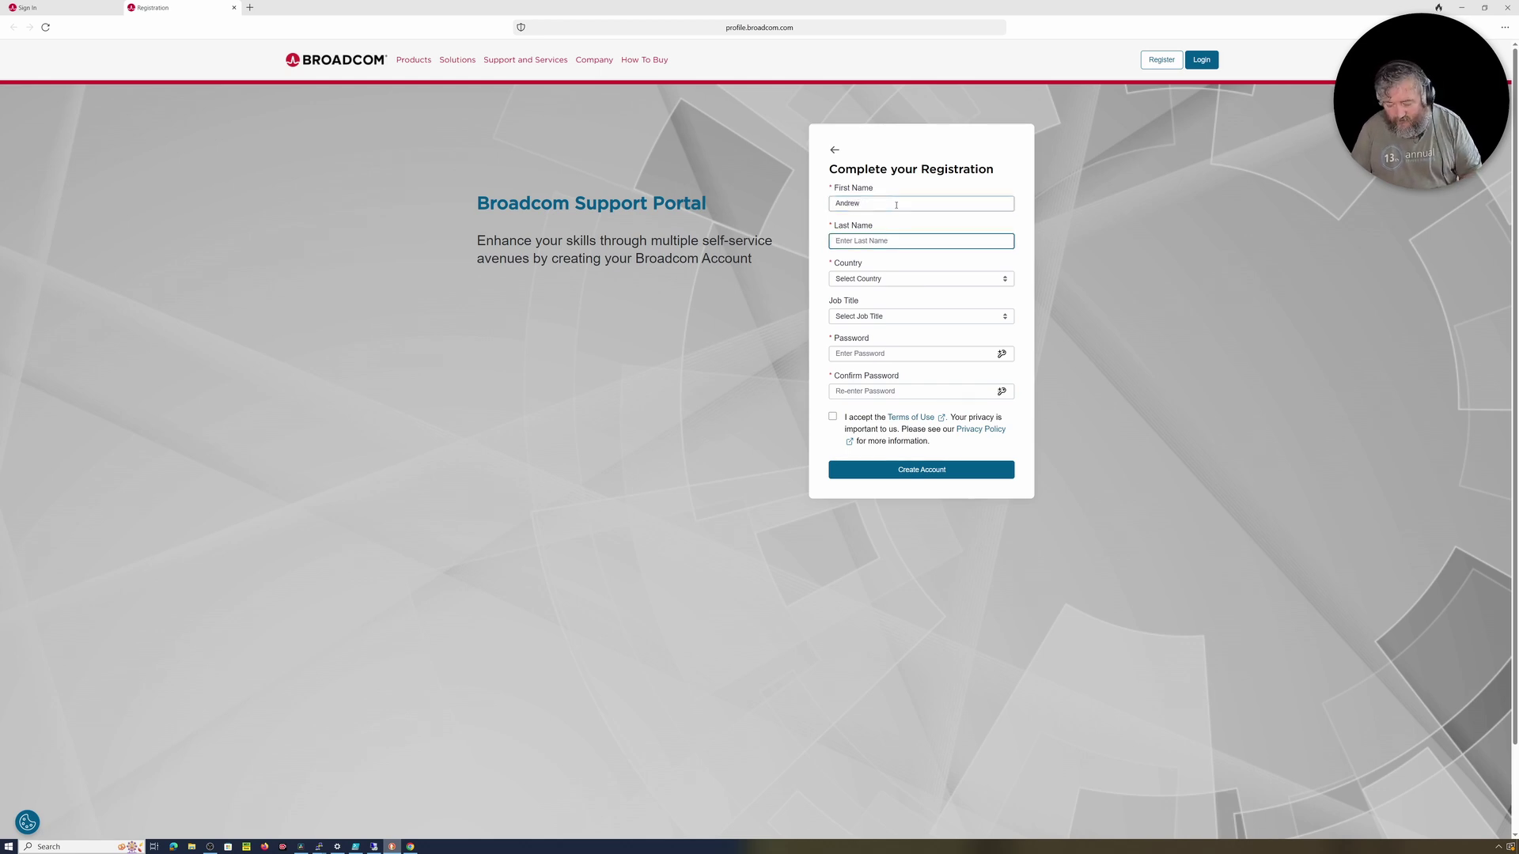
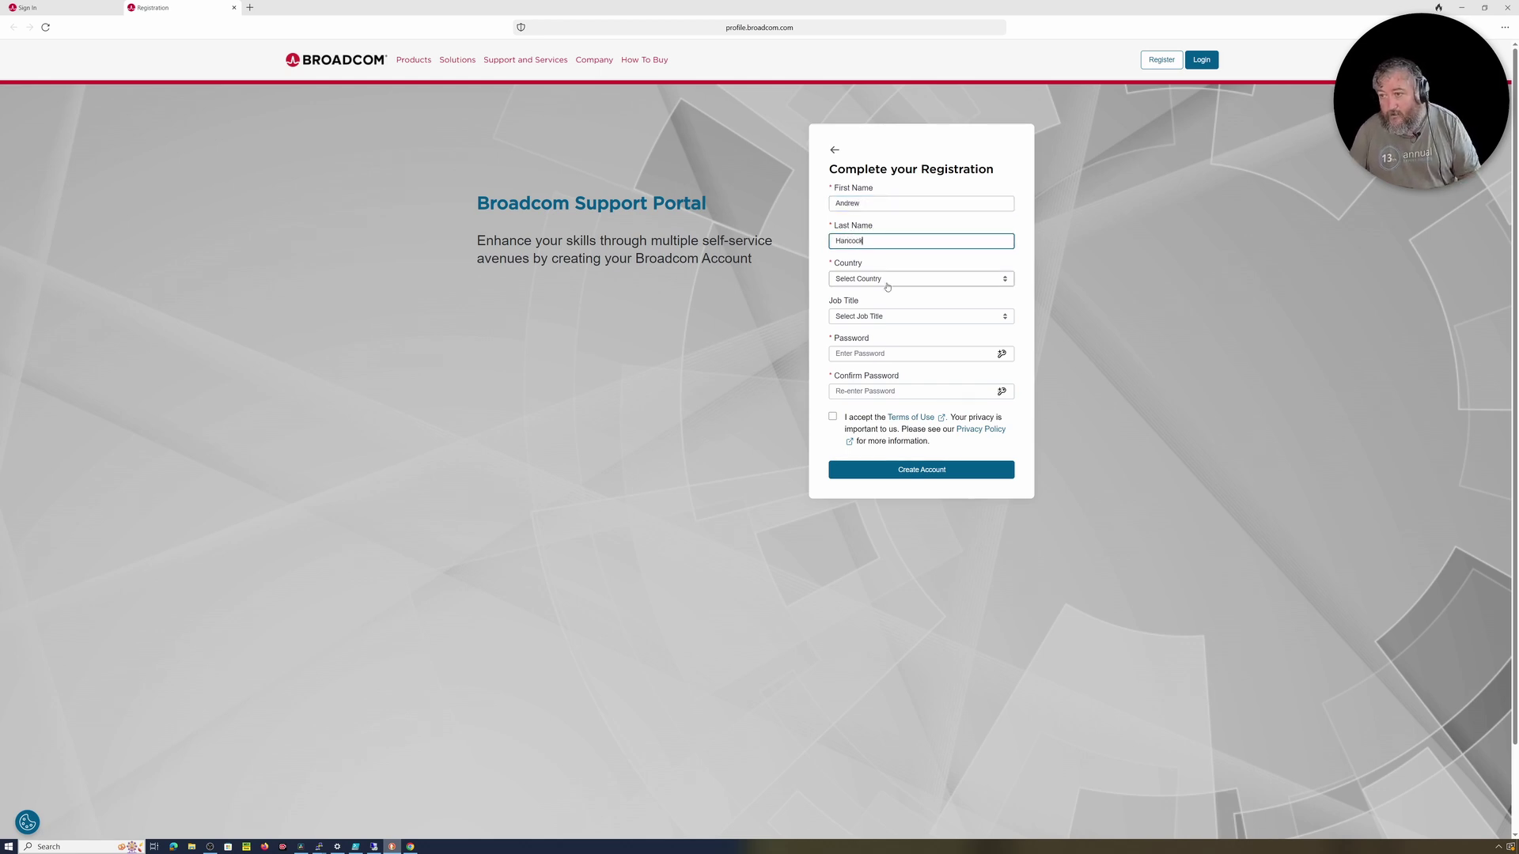
Set the country to United Kingdom and the job title to Other.
click(886, 278)
scroll(906, 523, down, 3)
scroll(906, 523, up, 3)
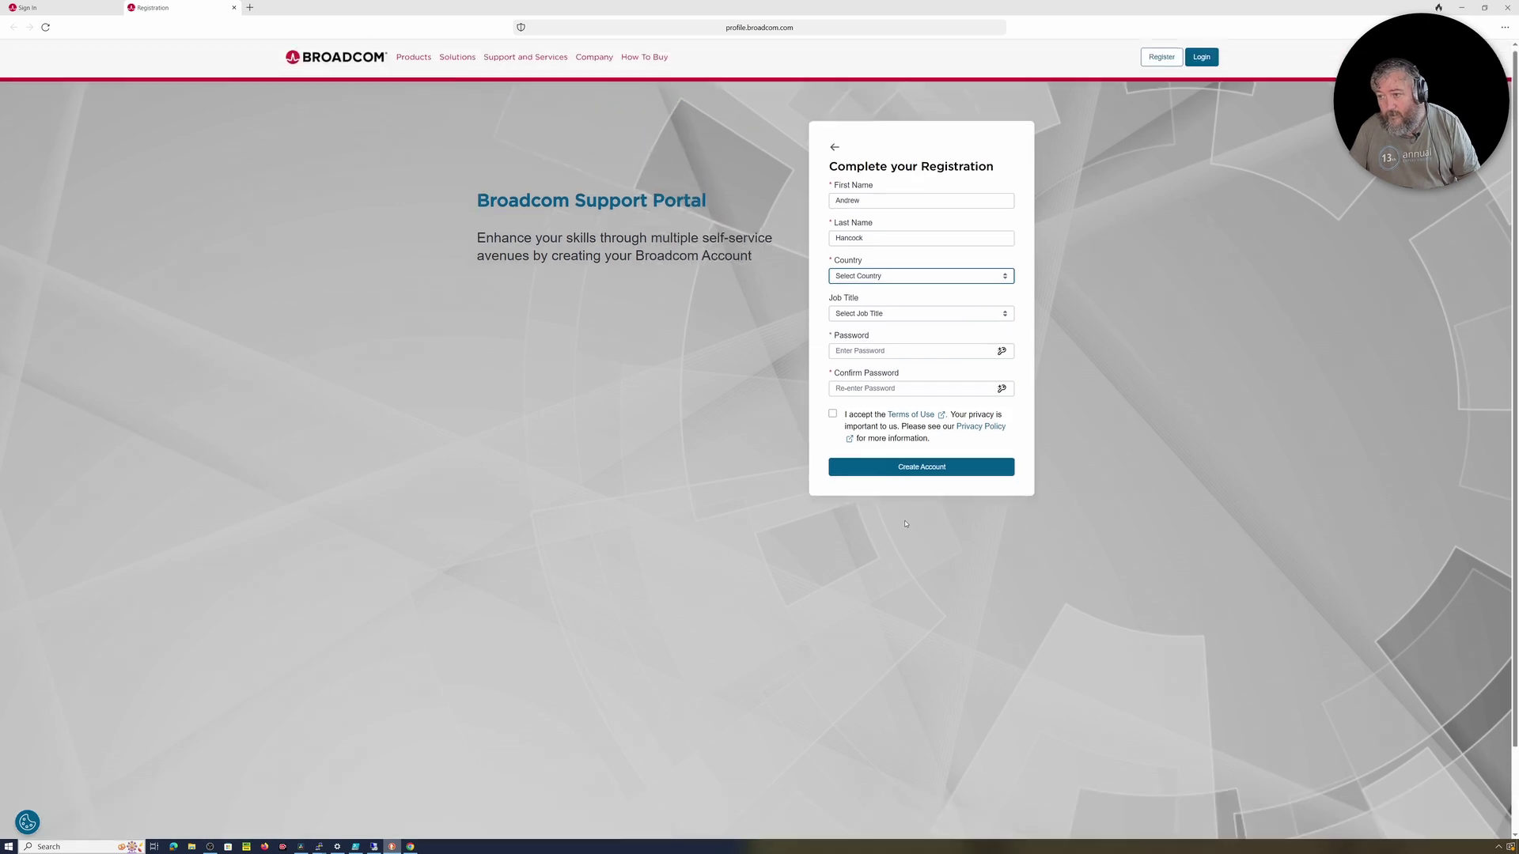
click(910, 314)
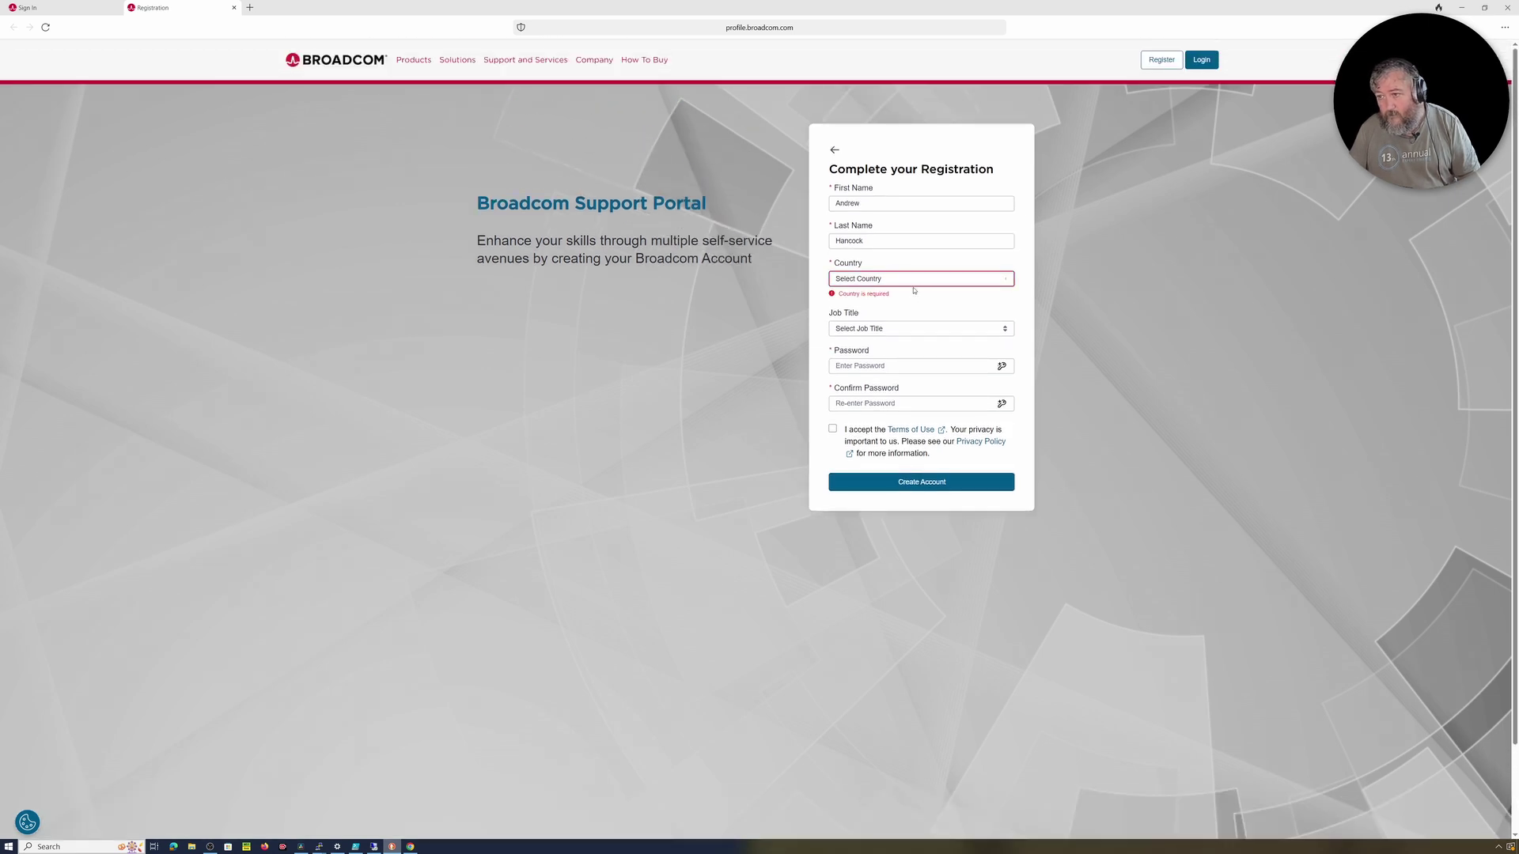
click(914, 280)
scroll(929, 444, down, 15)
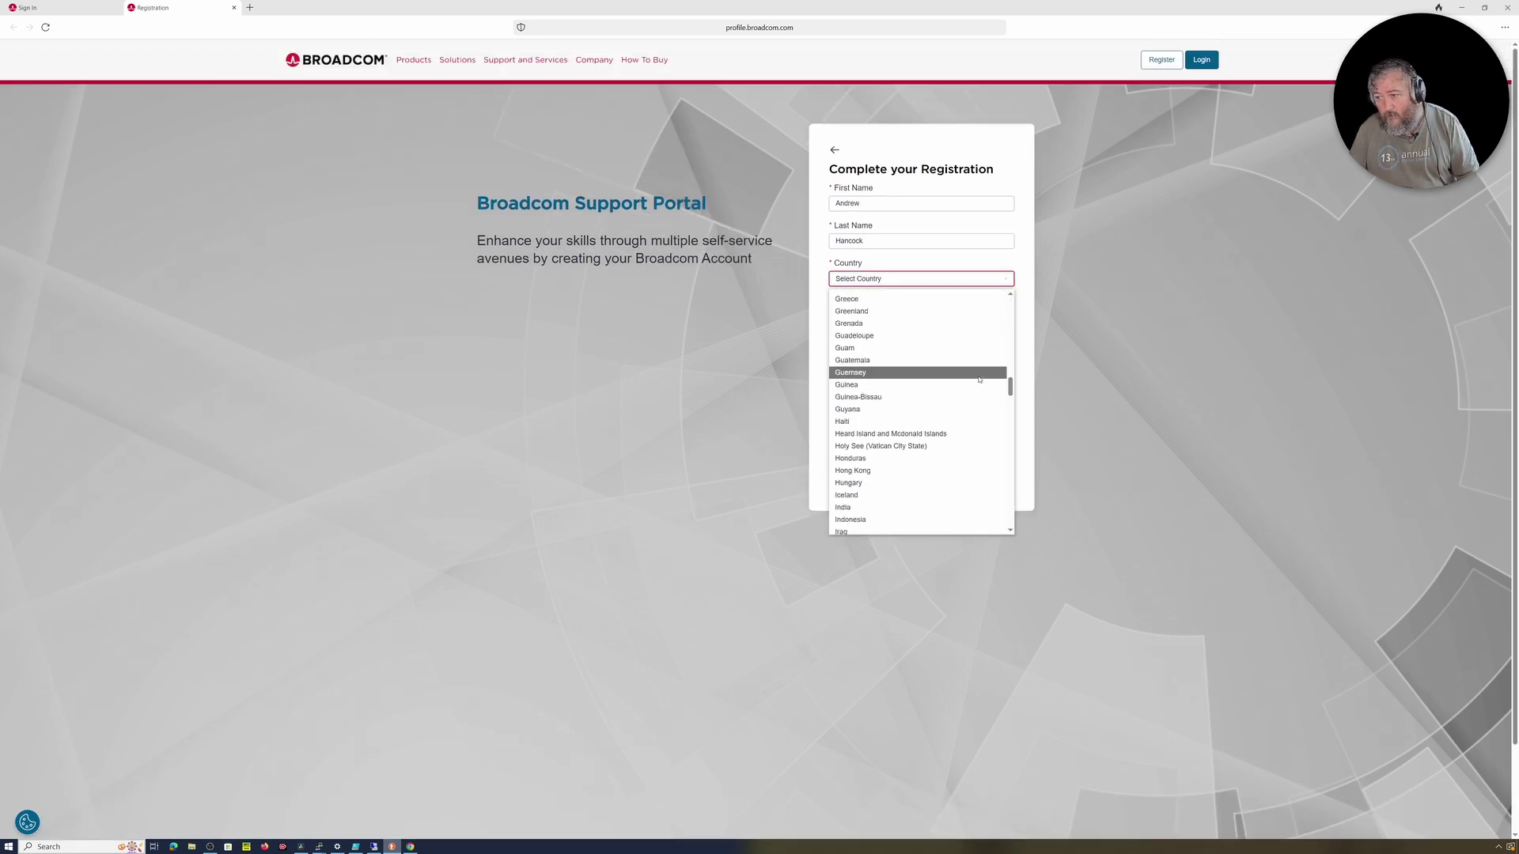
drag(1010, 387, 1007, 520)
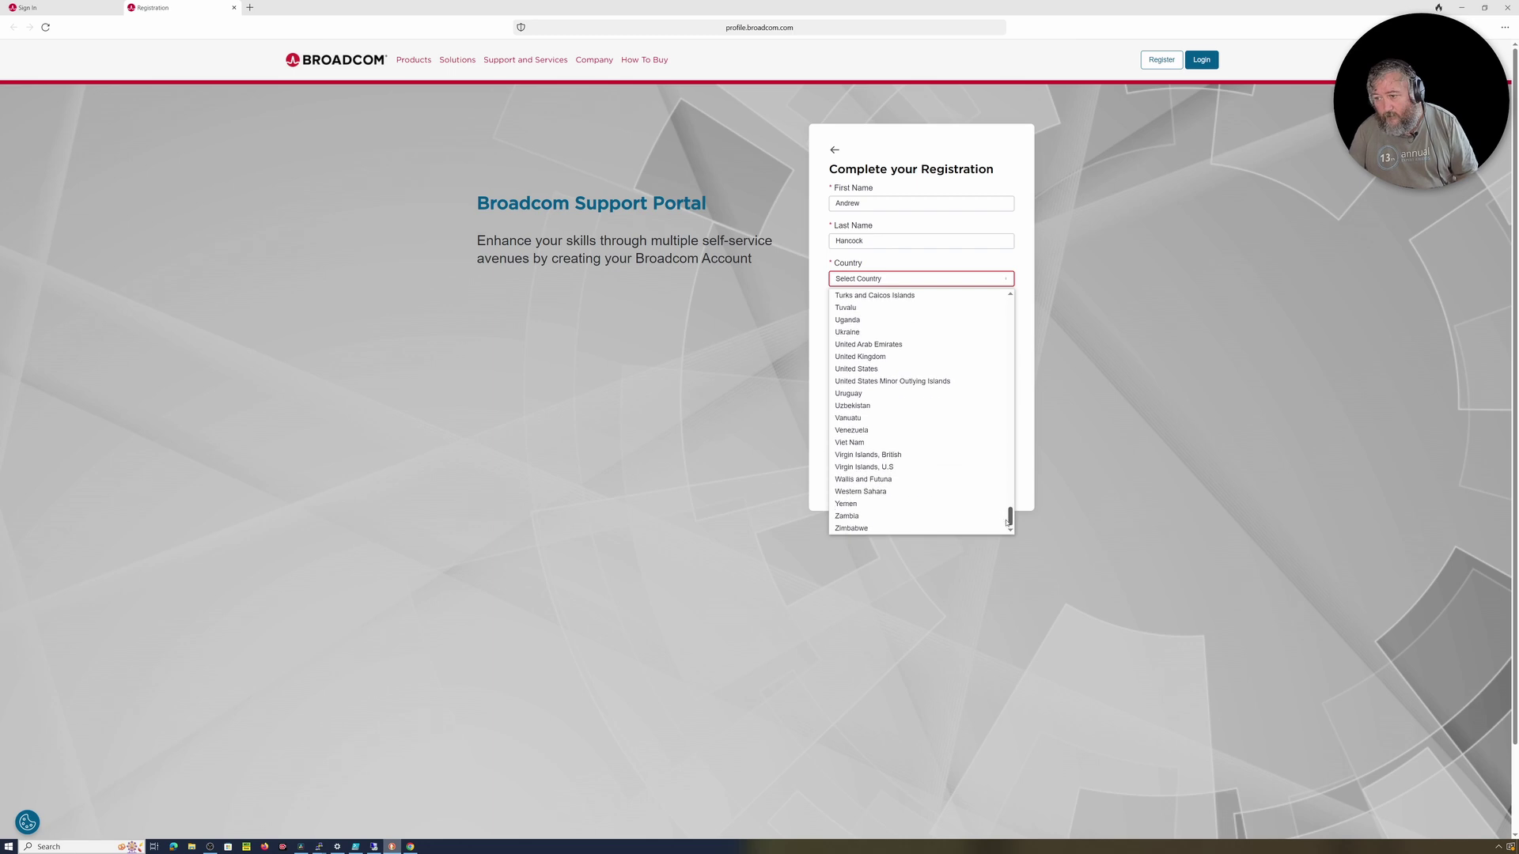
click(884, 358)
click(866, 317)
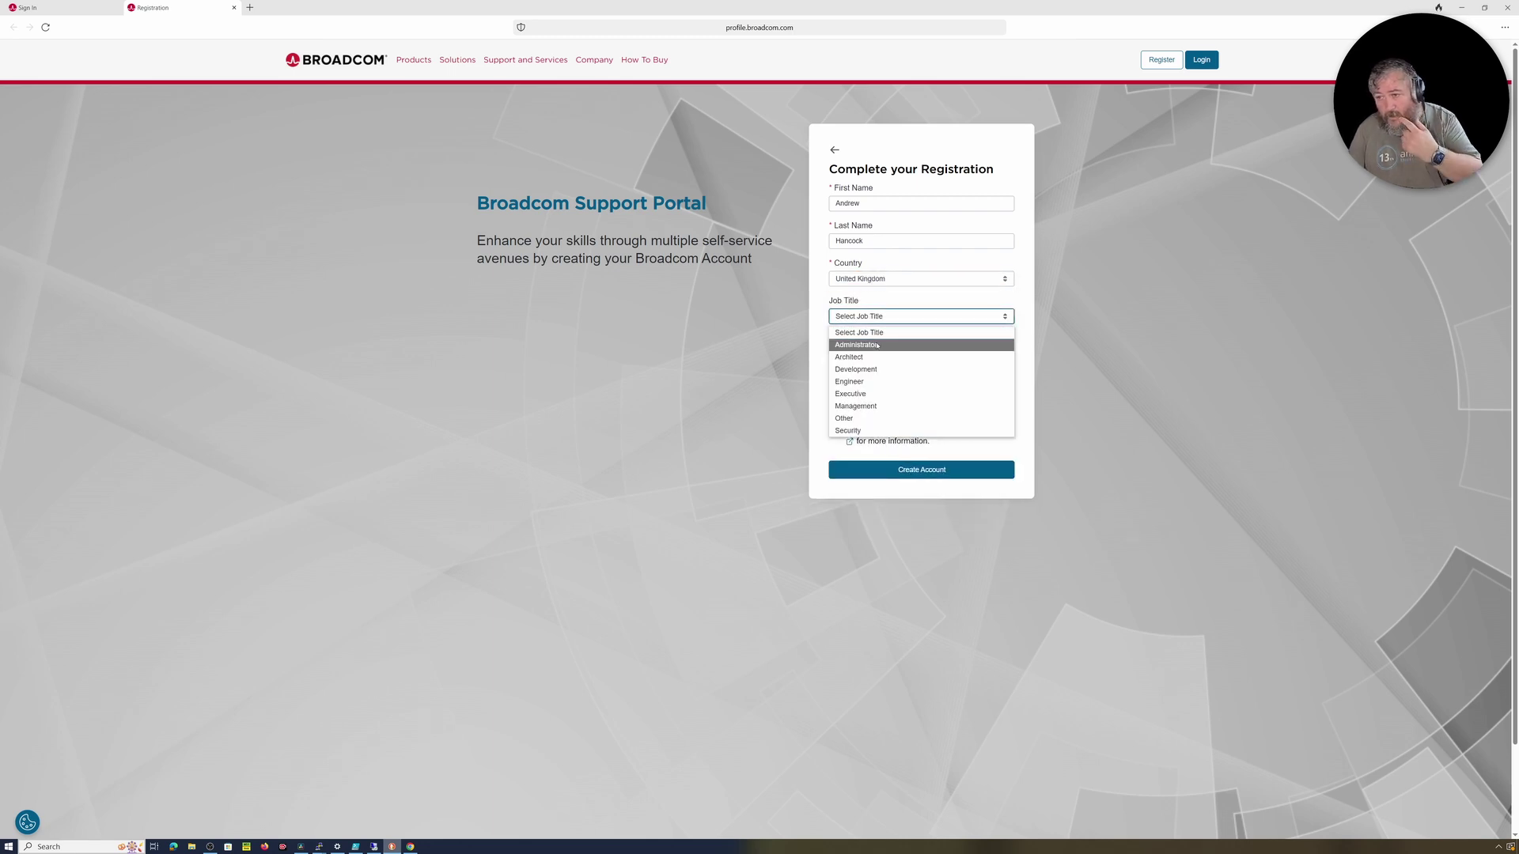
click(882, 418)
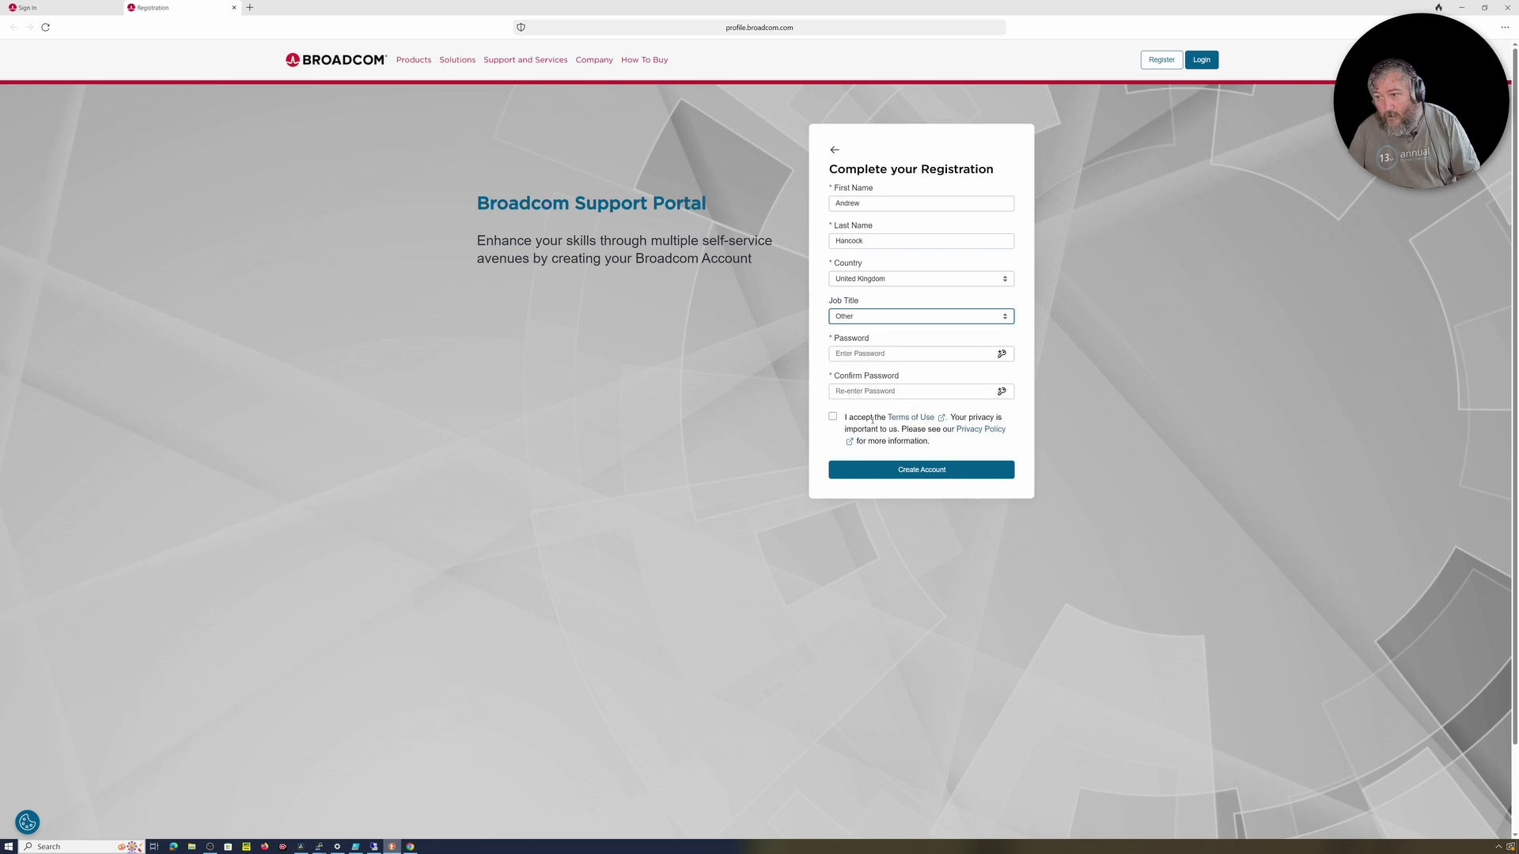
Use a browser-generated password, accept the Terms of Use, and create the account.
click(885, 352)
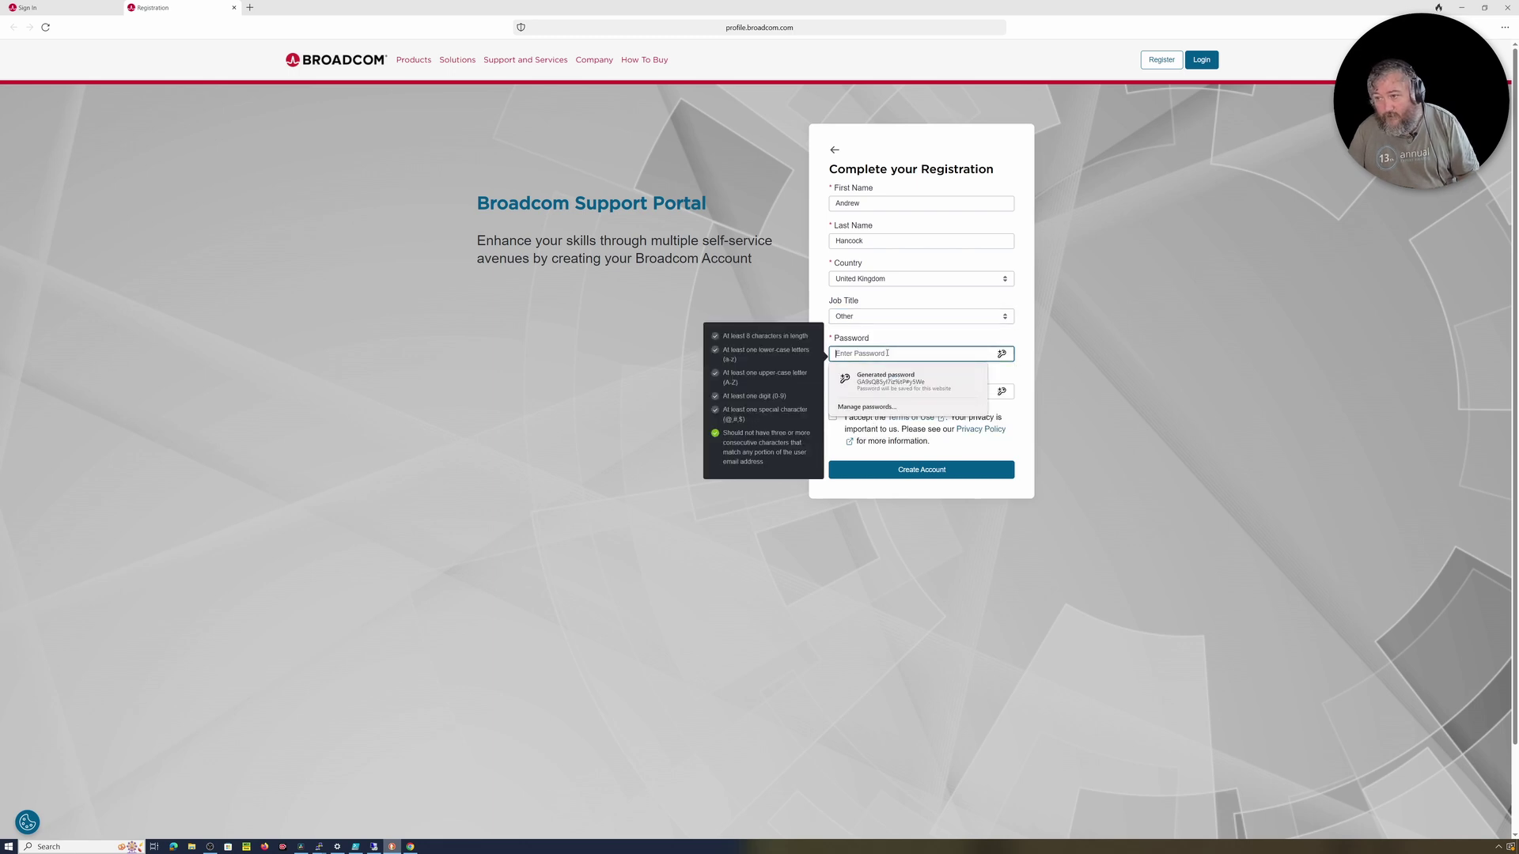
click(898, 381)
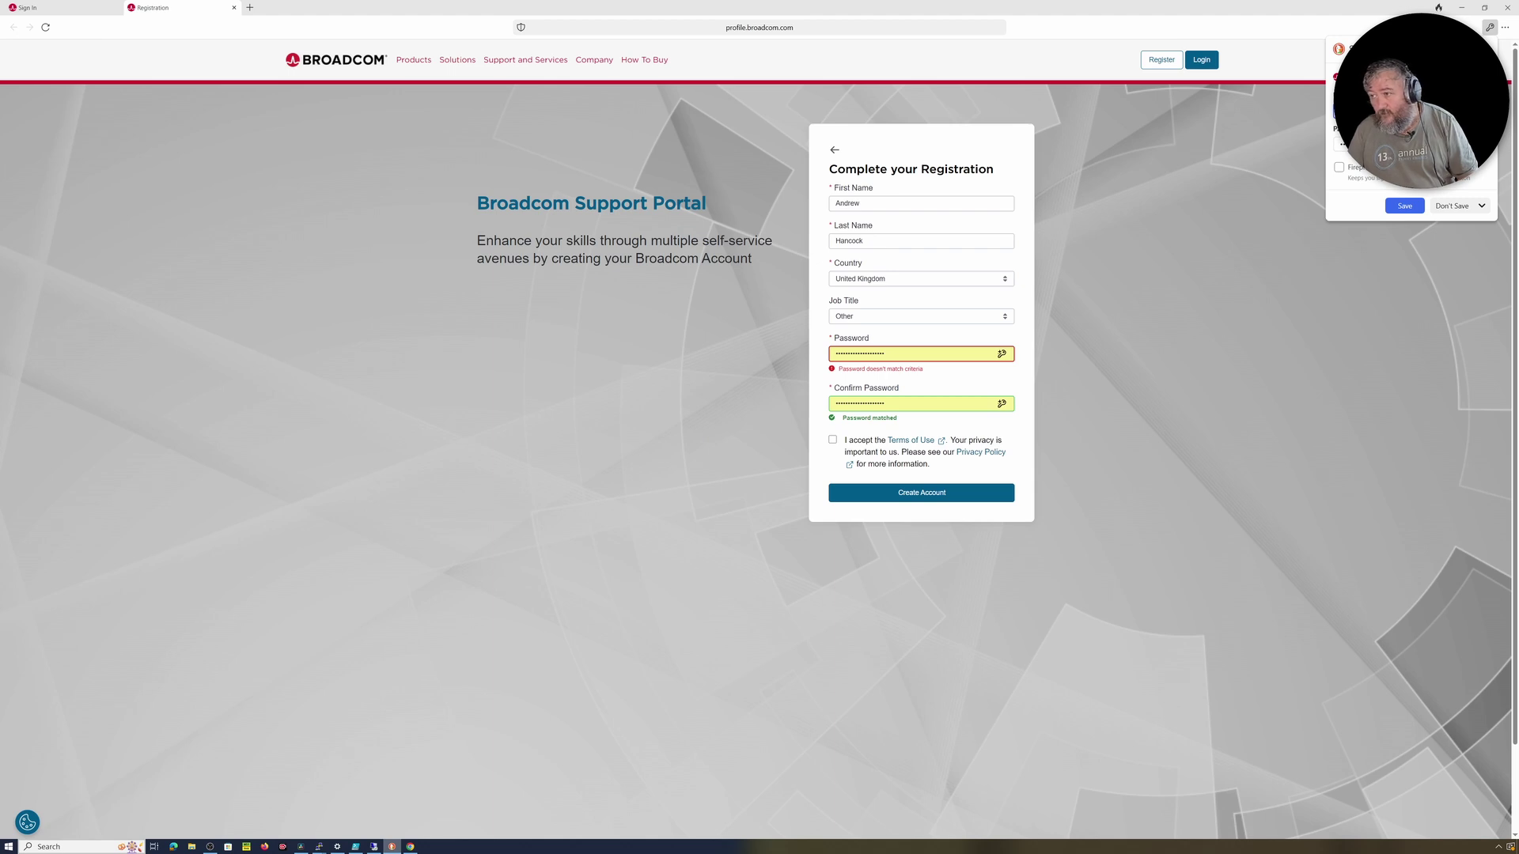
click(1405, 207)
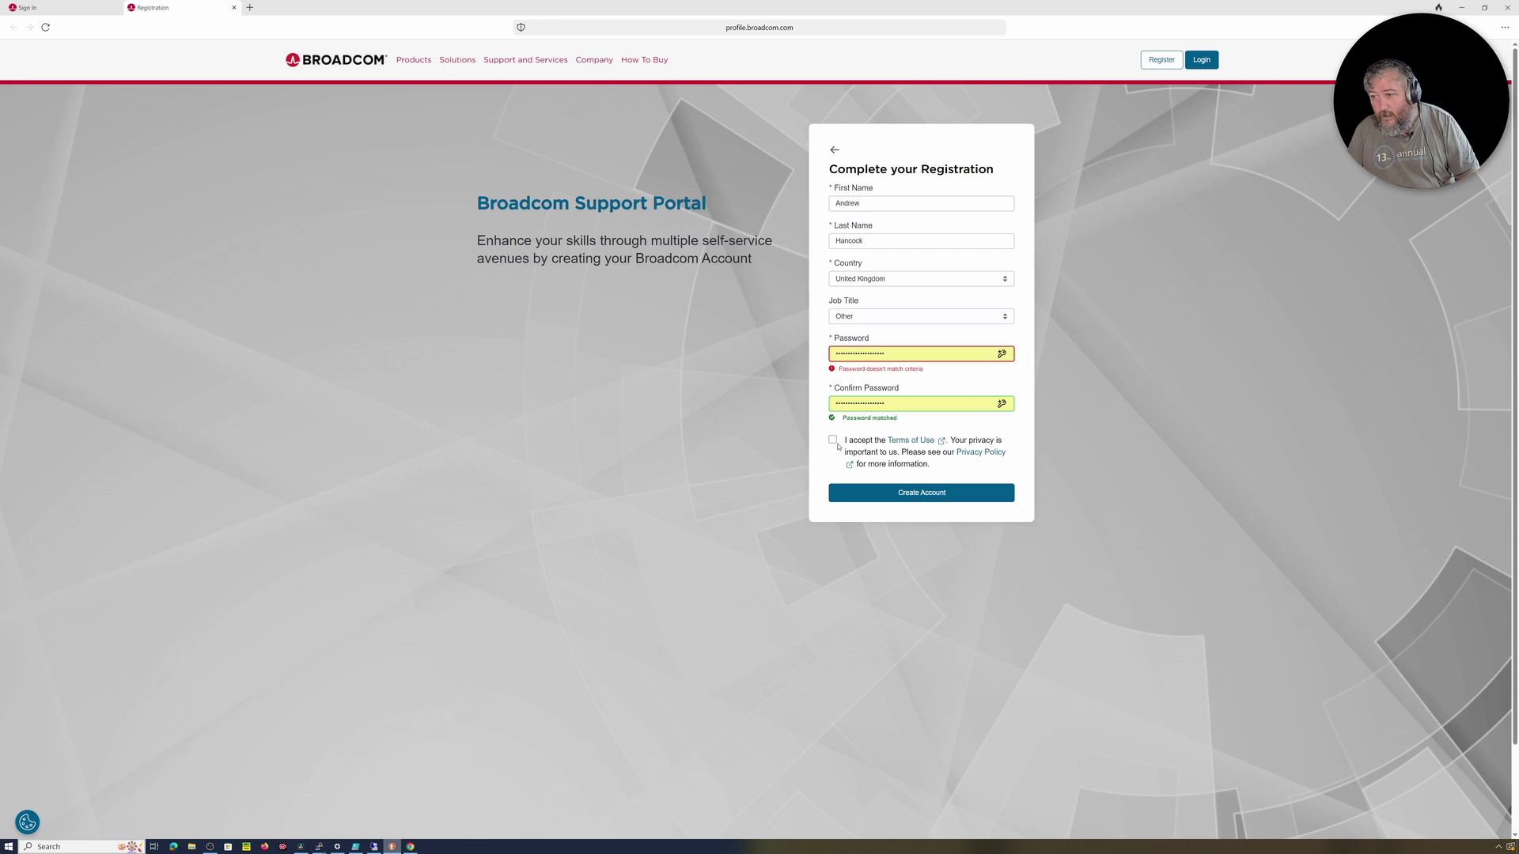
click(834, 441)
click(929, 482)
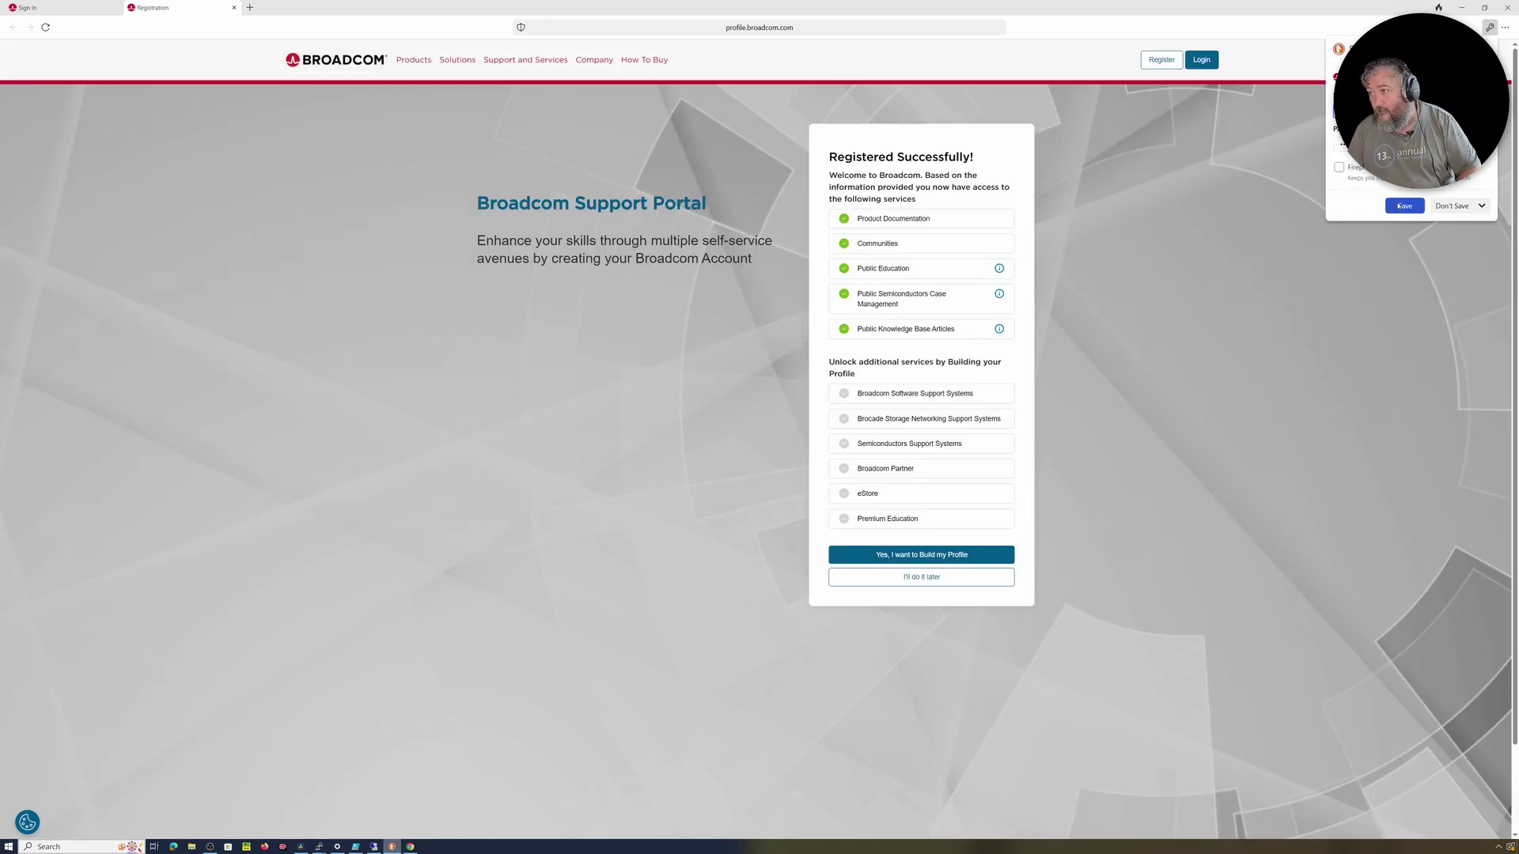
click(1398, 206)
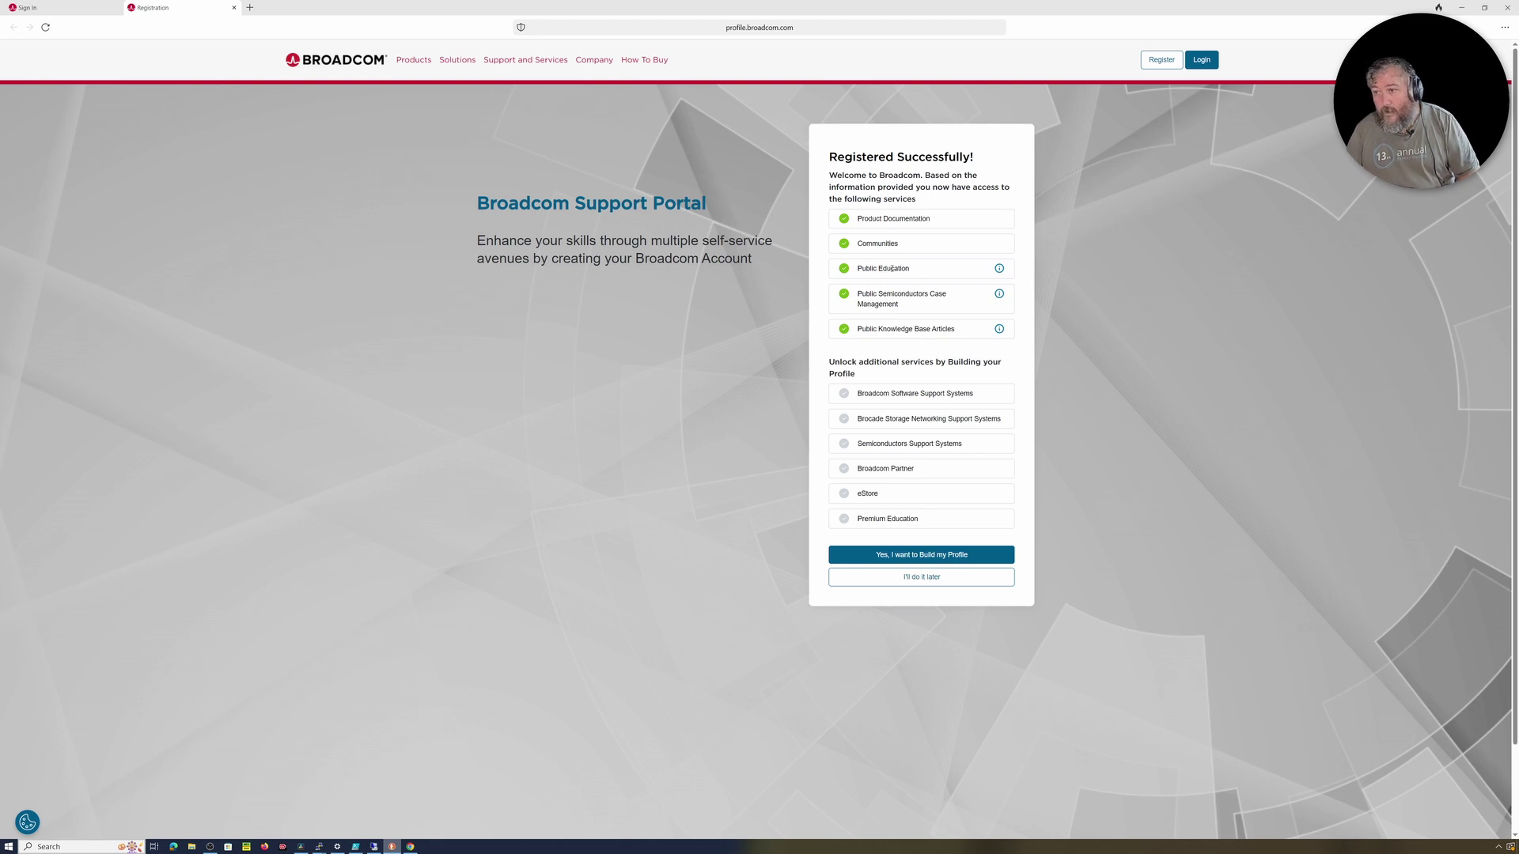
Skip the profile setup with "I'll do it later", close the welcome popup, and choose Login.
click(918, 581)
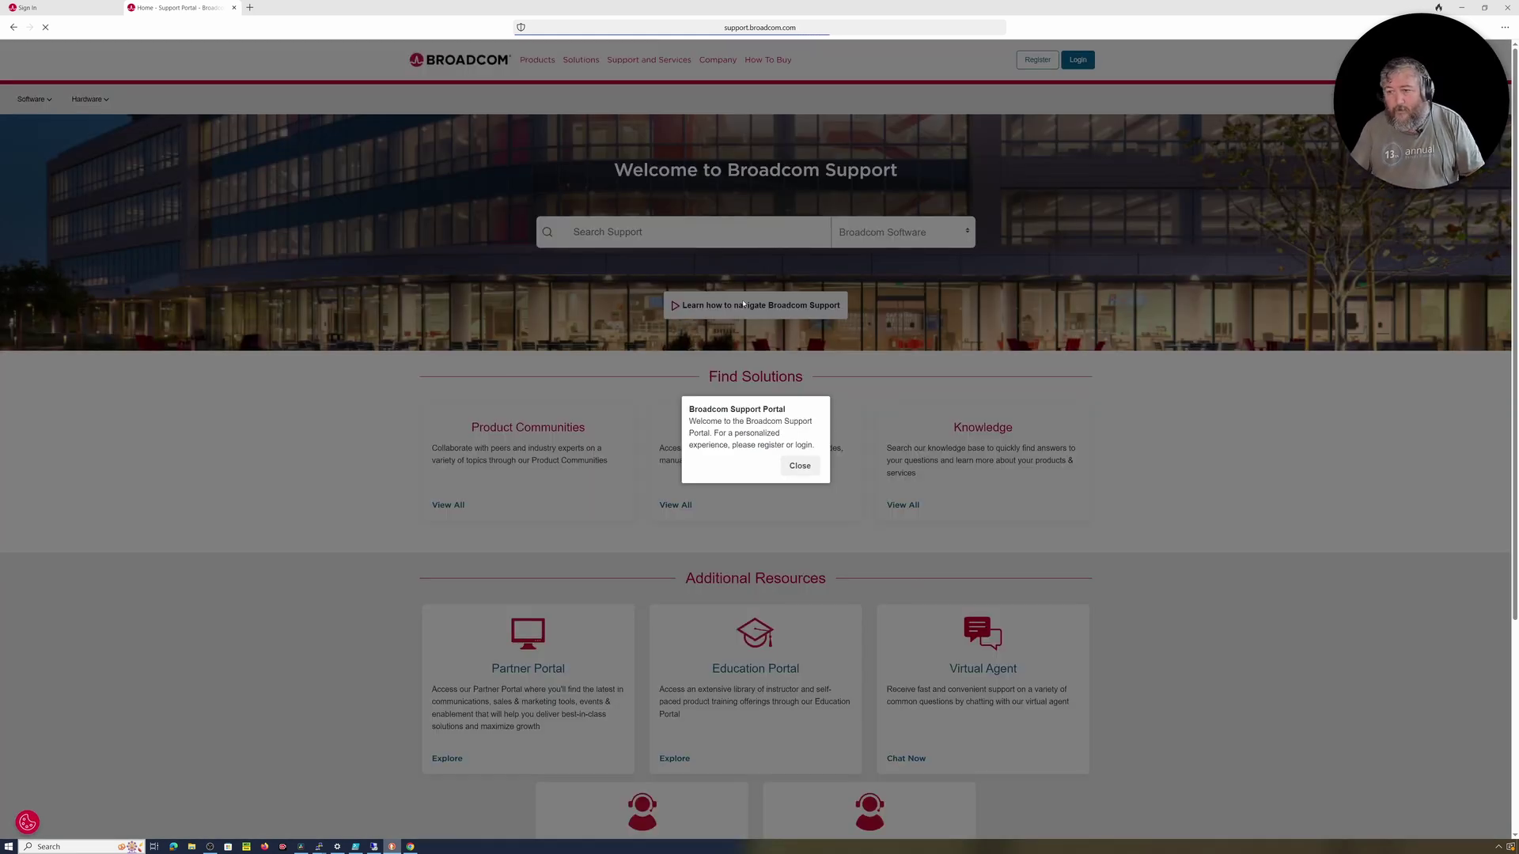
click(793, 464)
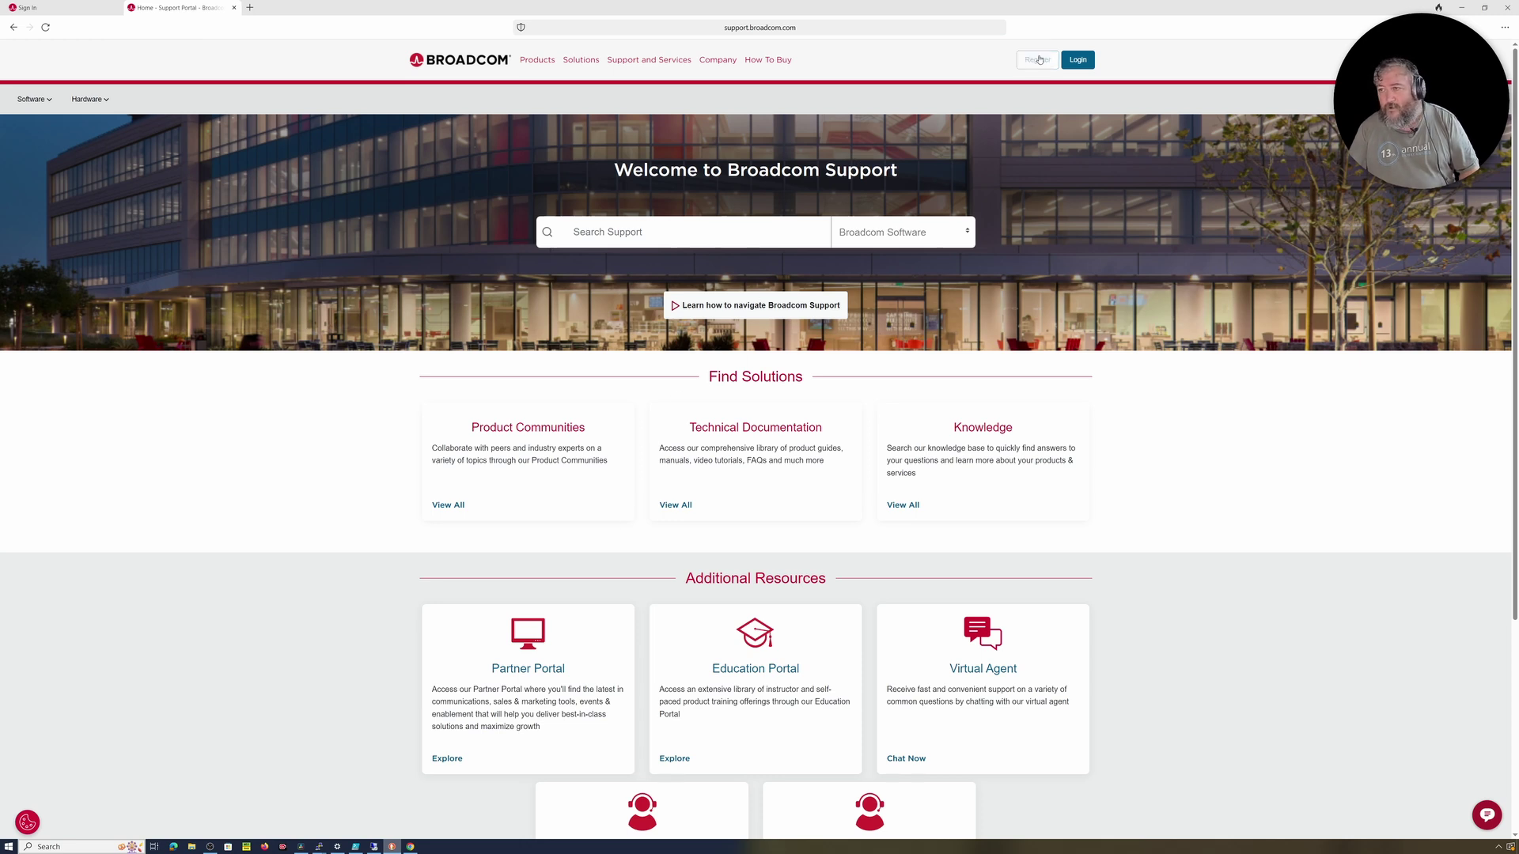
click(1085, 65)
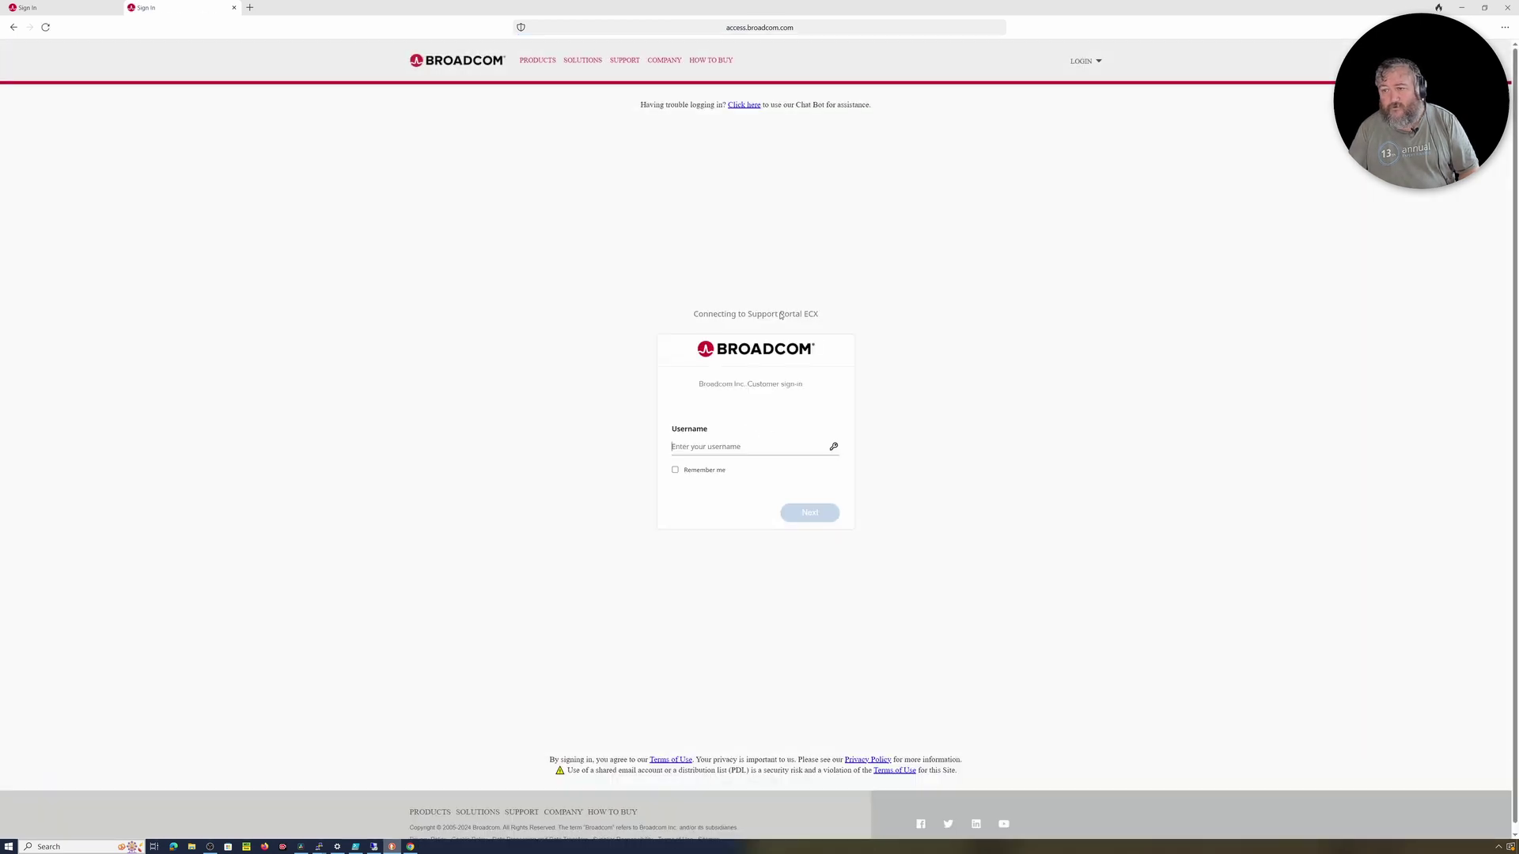
Sign in with the saved username and password, ticking Remember me, and save the password.
key(ctrl+v)
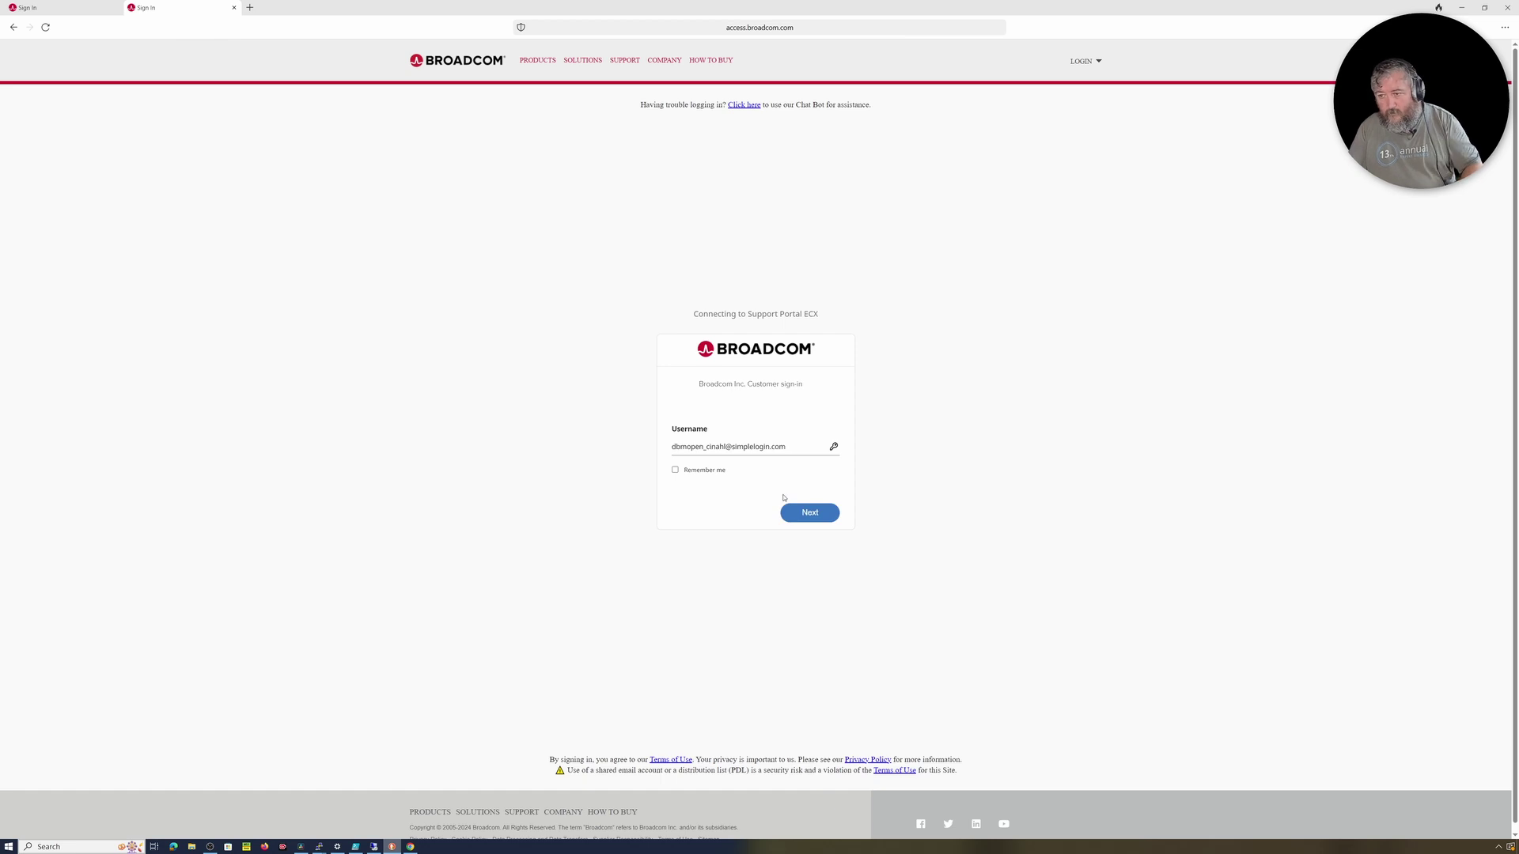
click(807, 513)
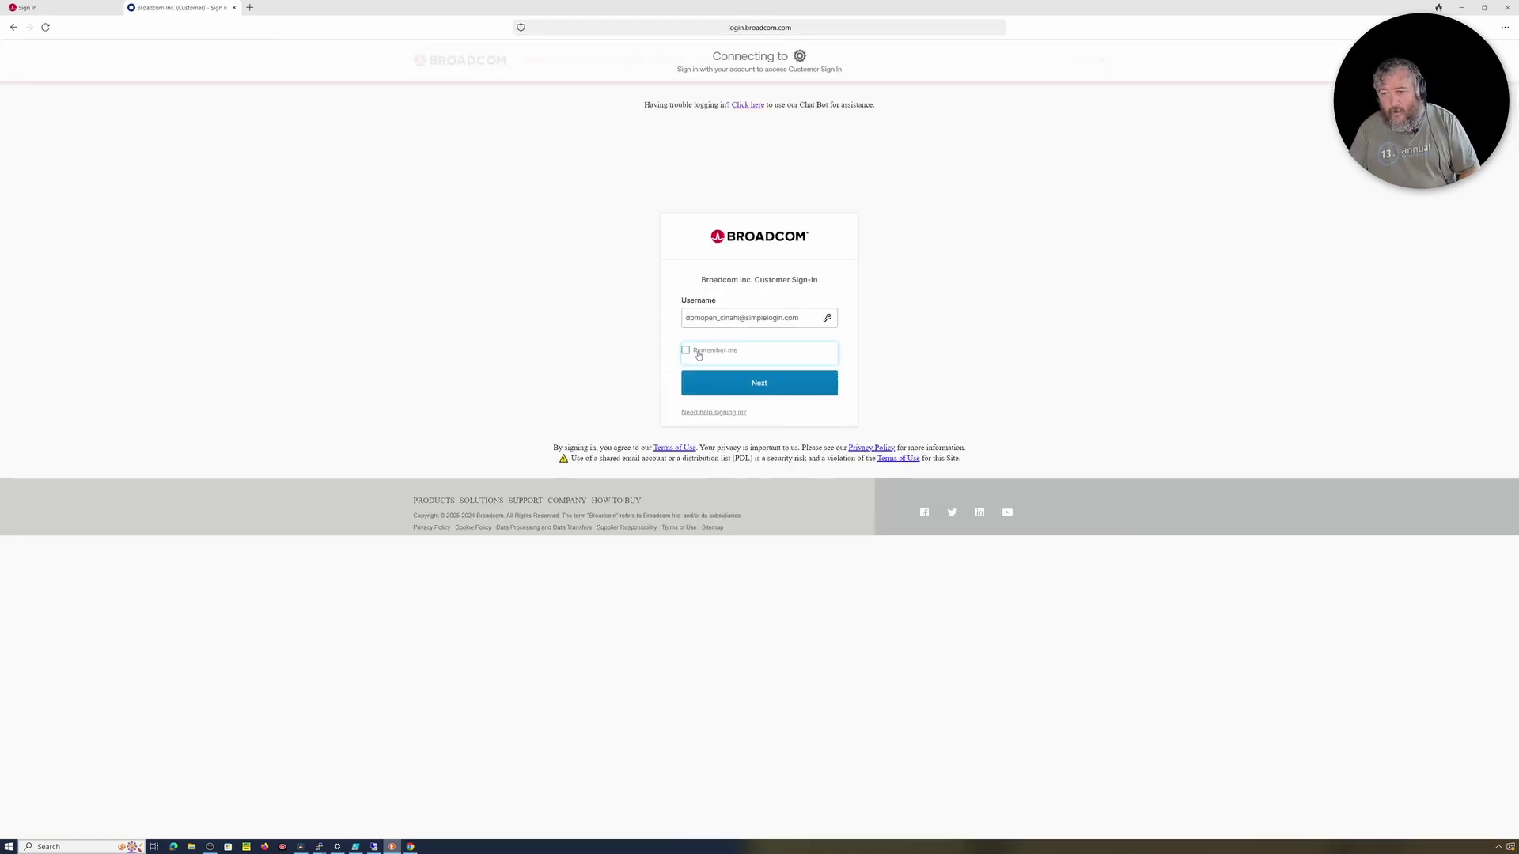
click(699, 354)
click(735, 383)
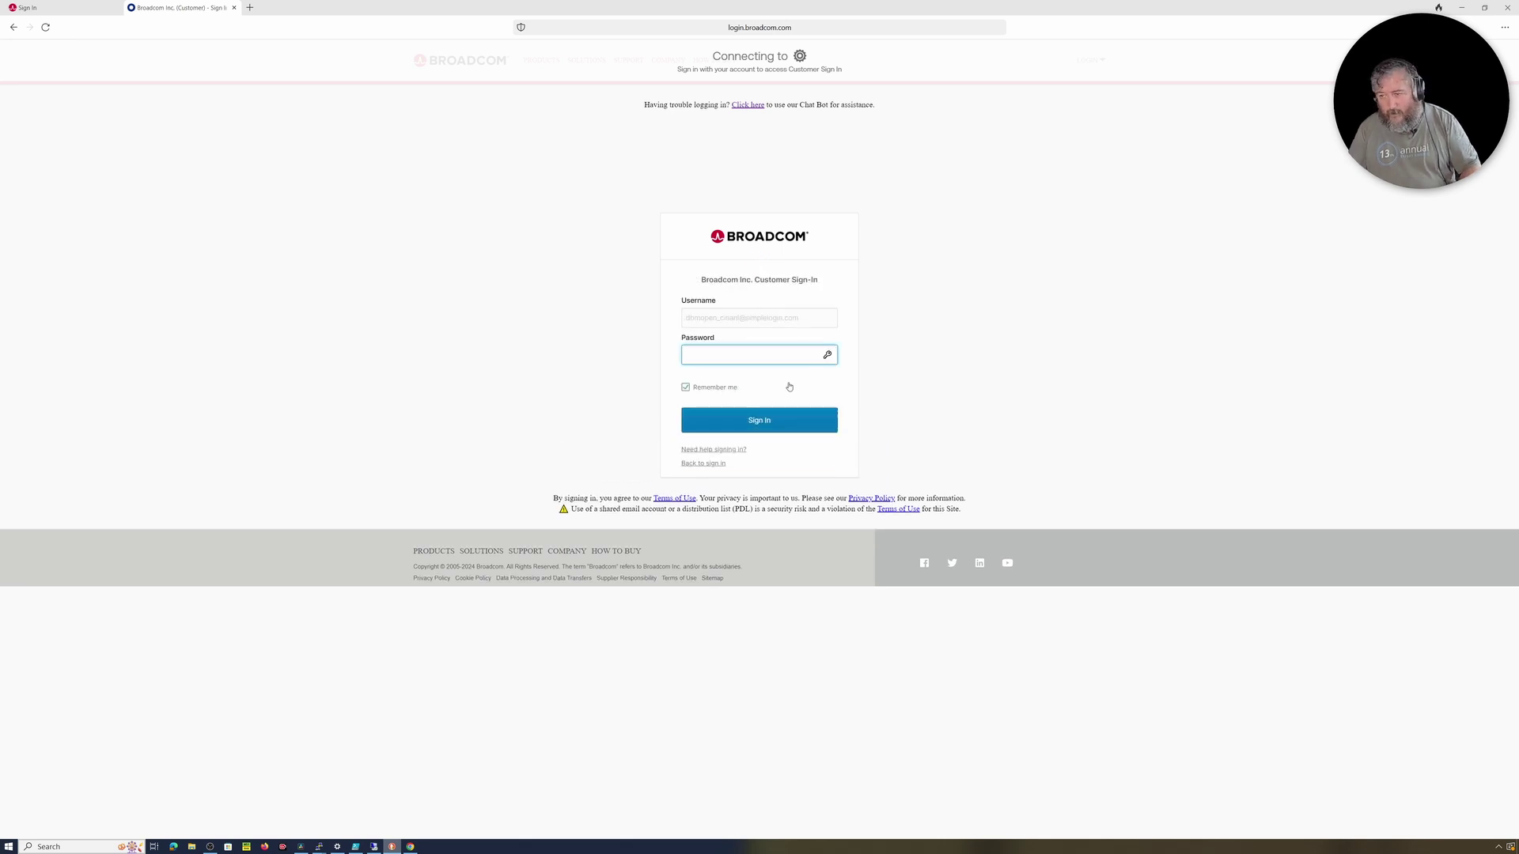
click(828, 357)
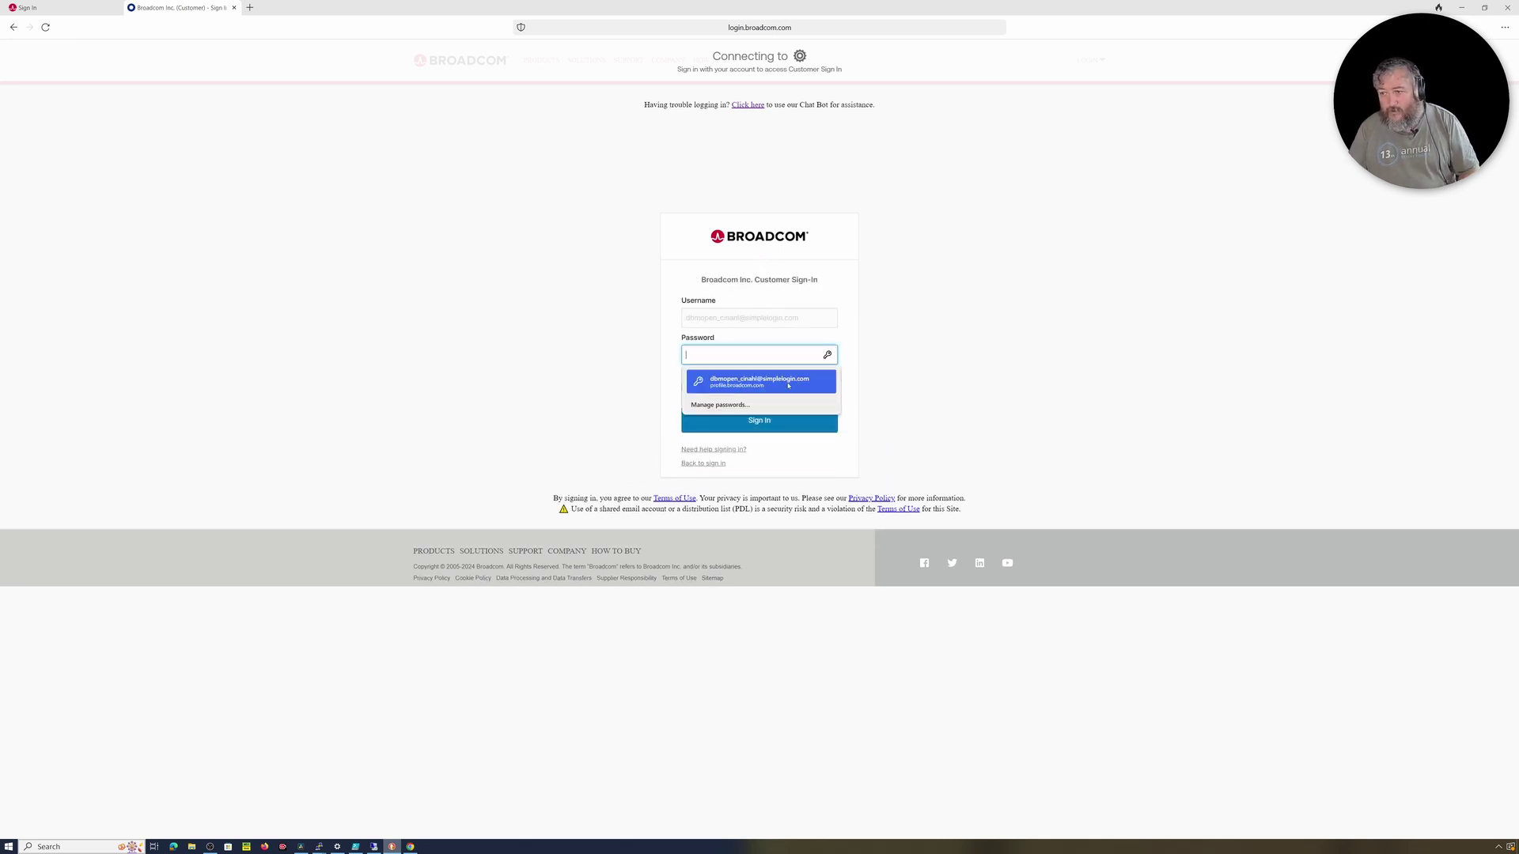
click(755, 380)
click(764, 426)
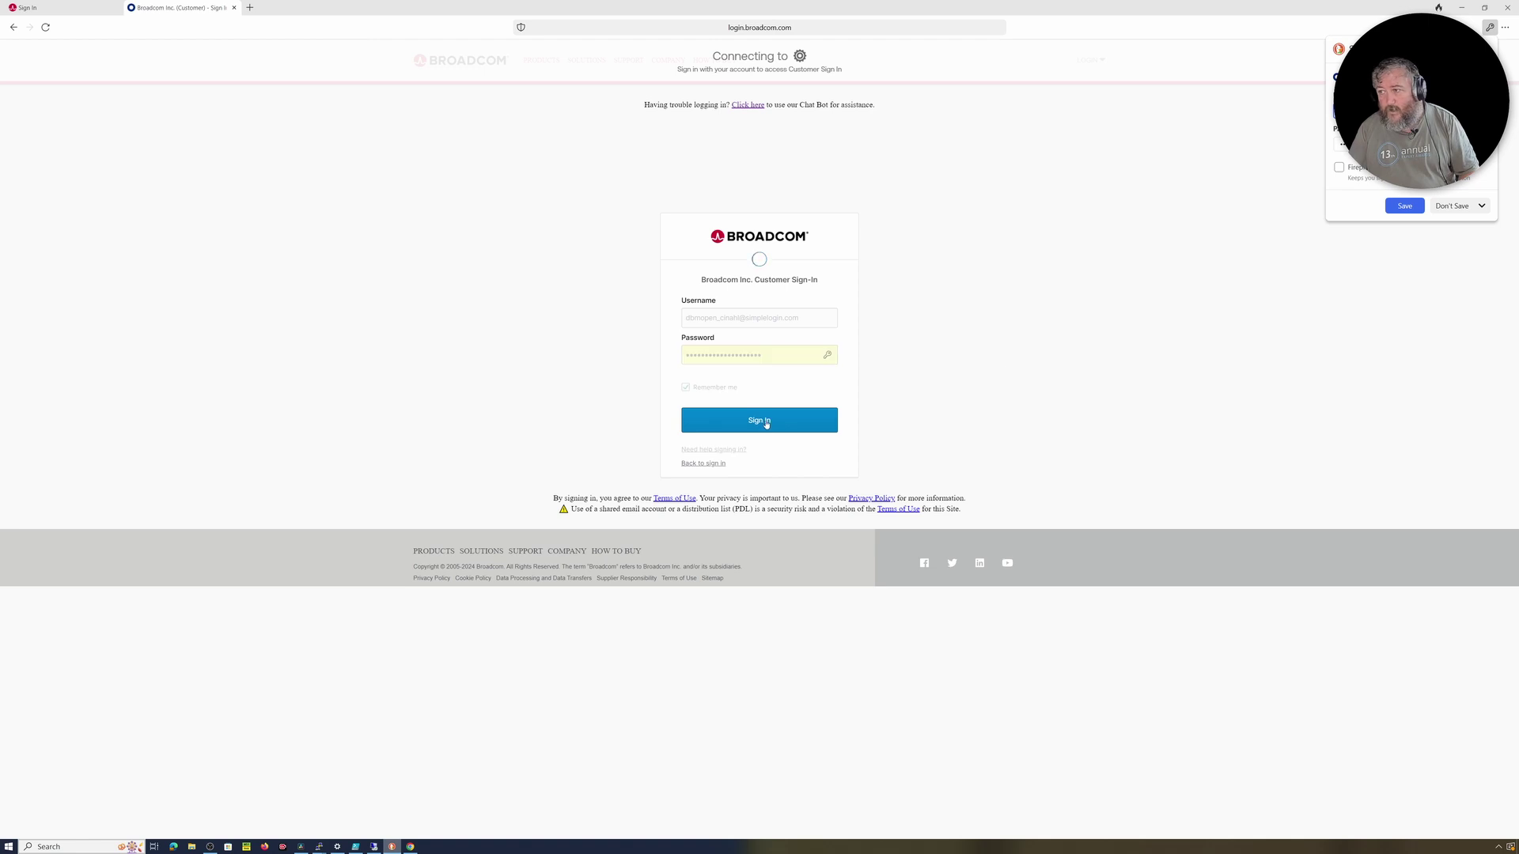
click(1404, 206)
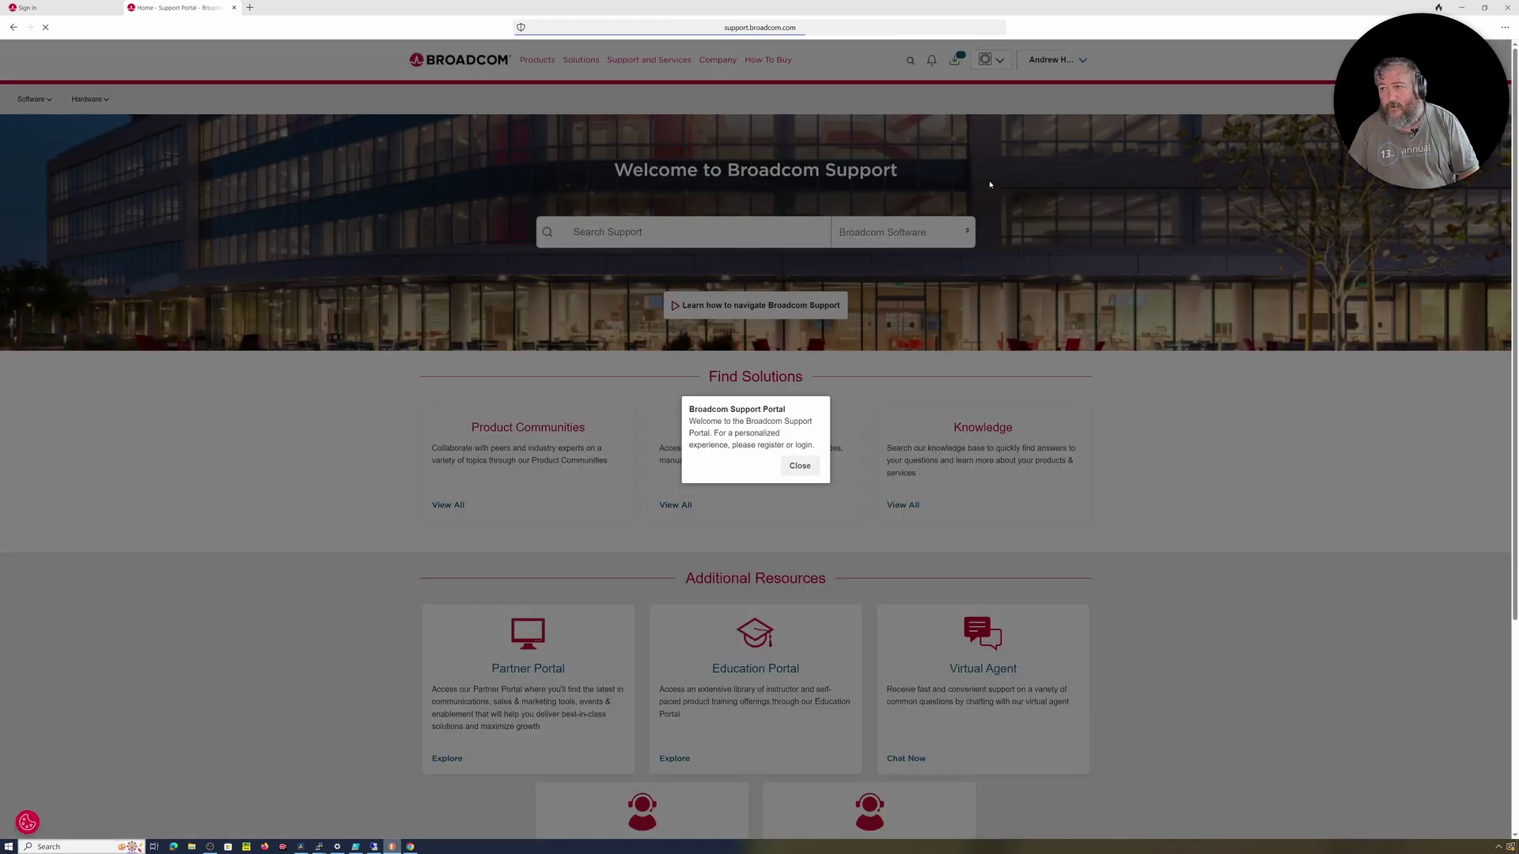
Close the welcome message, then open and close the signed-in account dropdown.
click(795, 468)
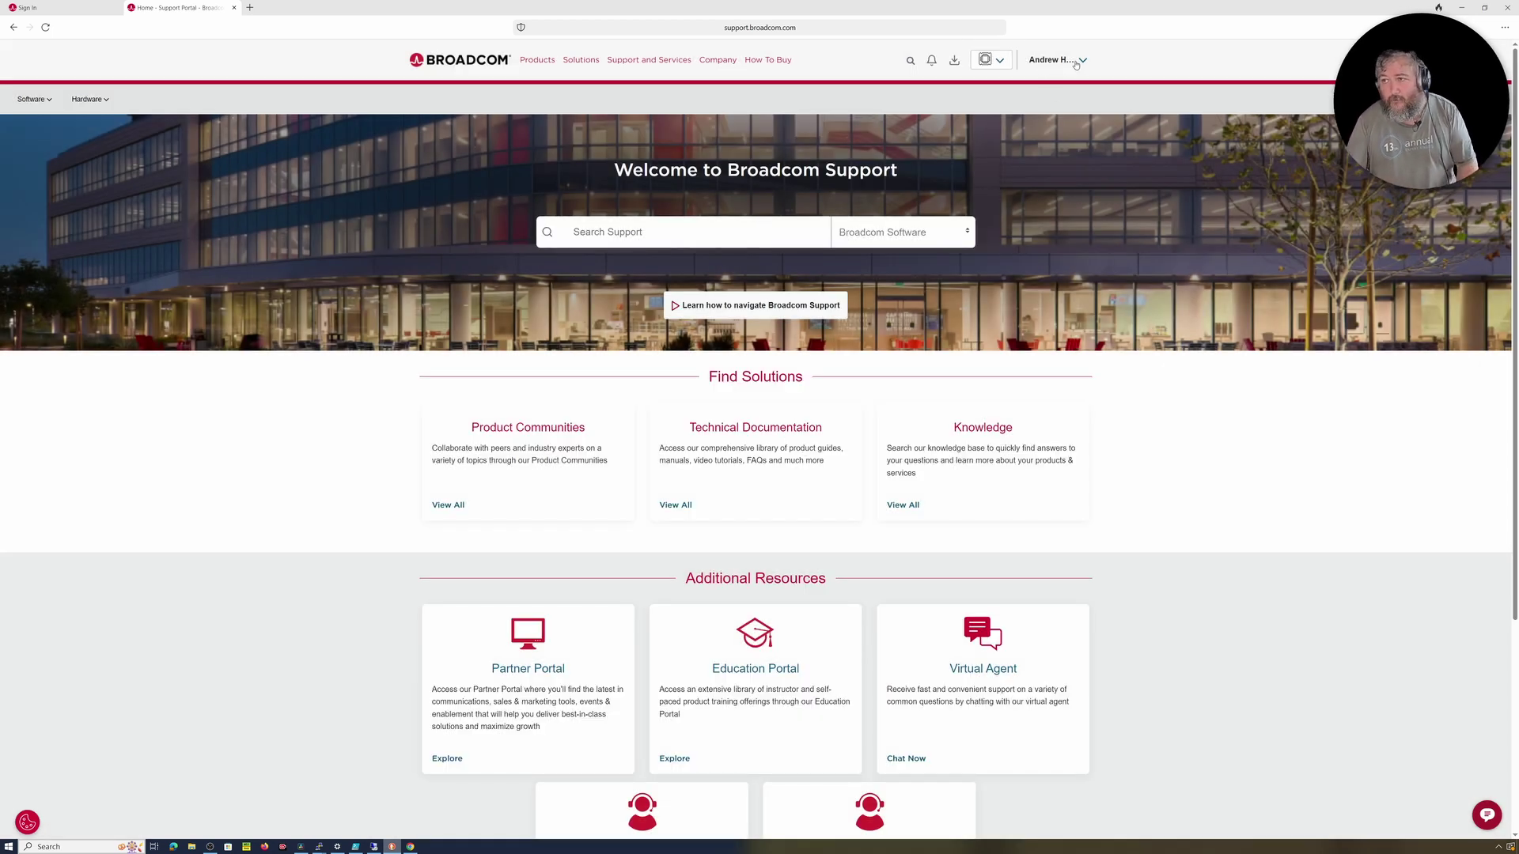
click(1081, 63)
click(1073, 86)
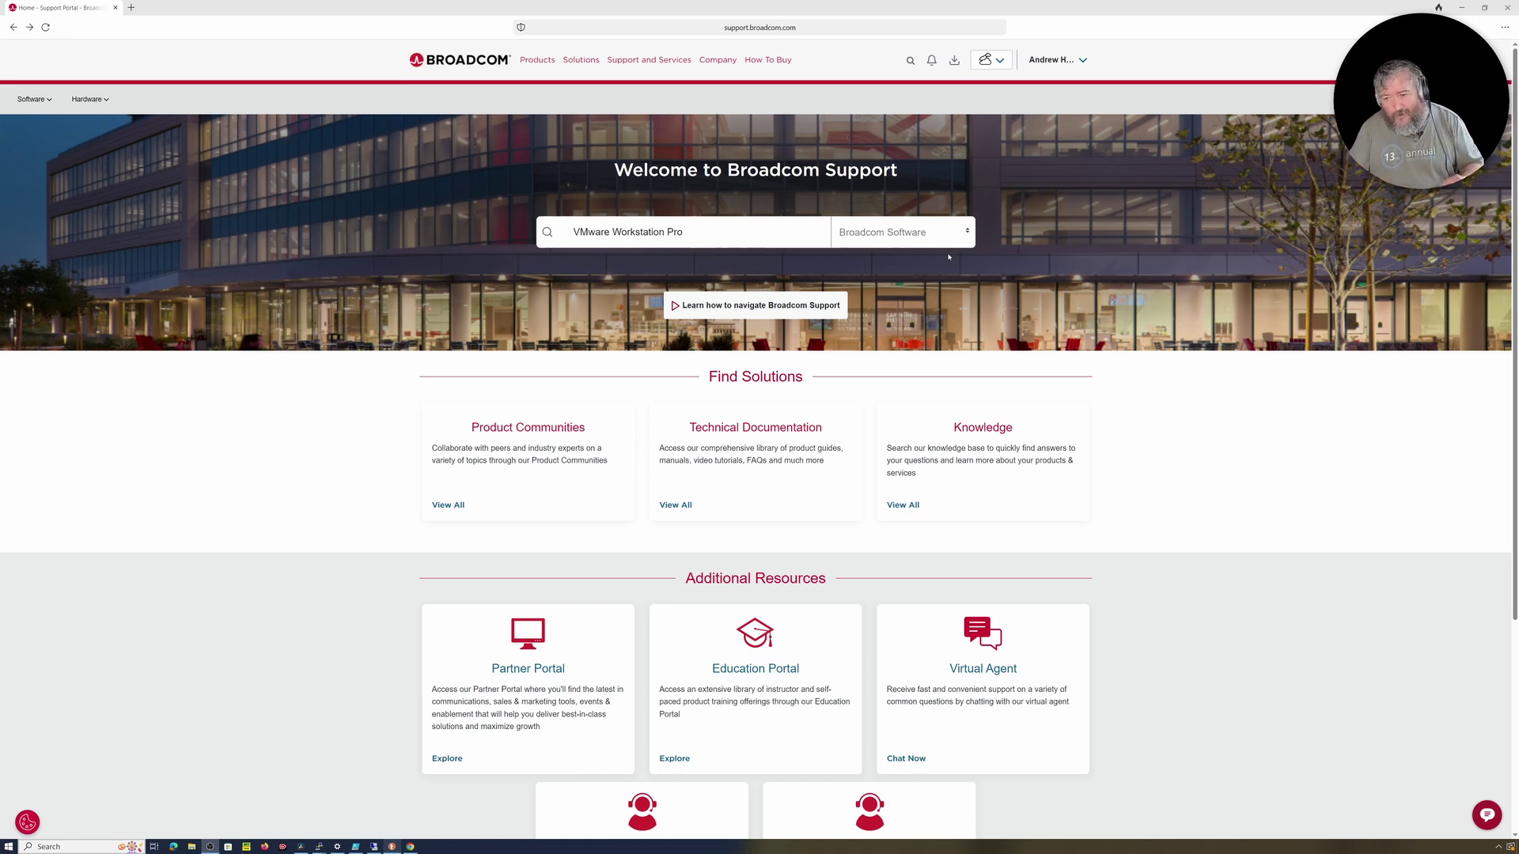
Go to Software > VMware Cloud Foundation > My Downloads and open VMware Workstation Pro.
click(38, 104)
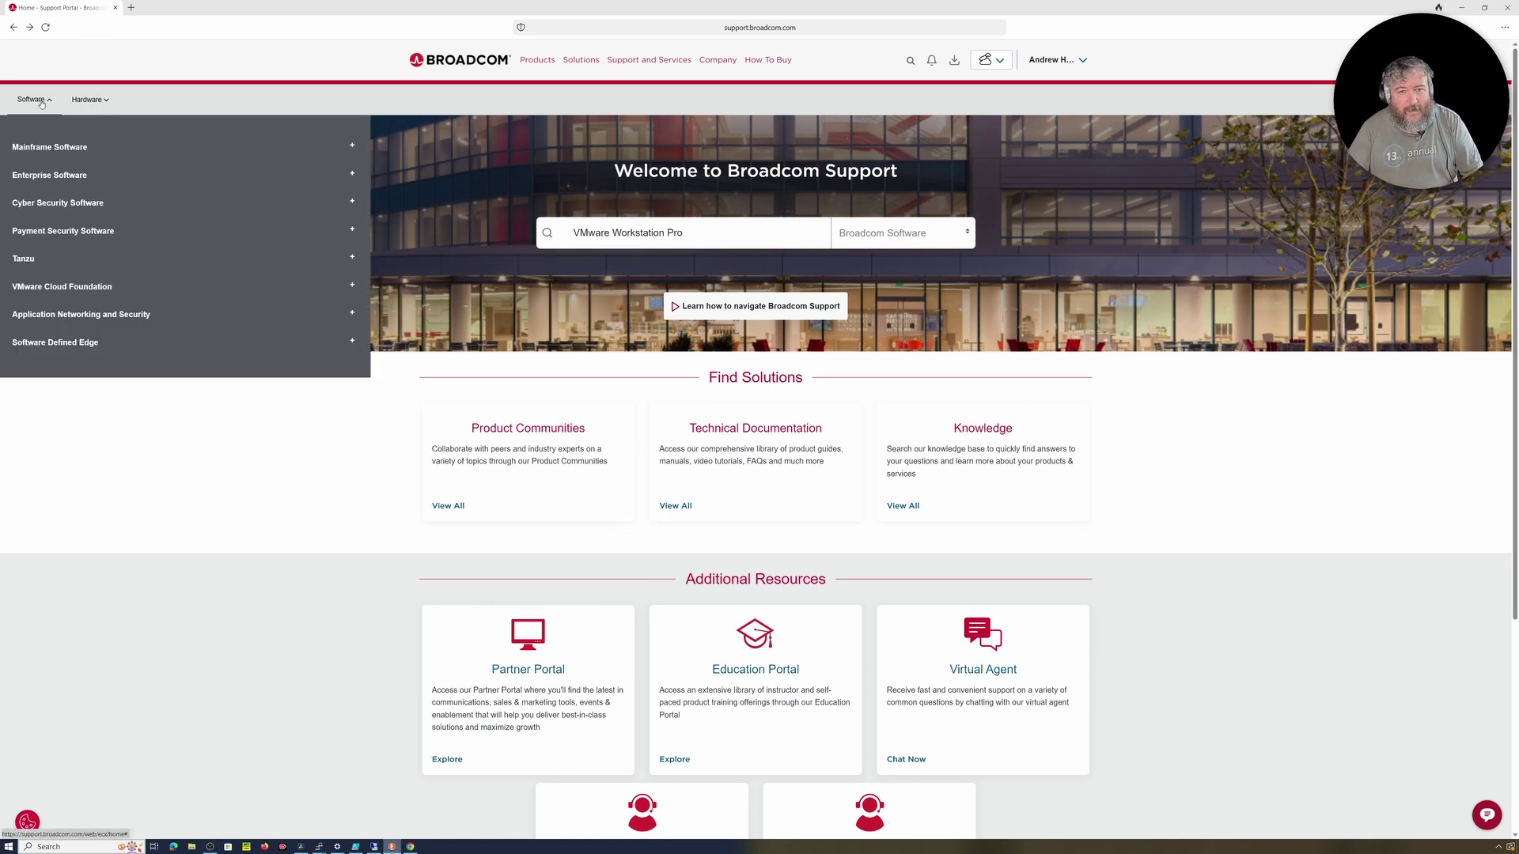
double_click(57, 287)
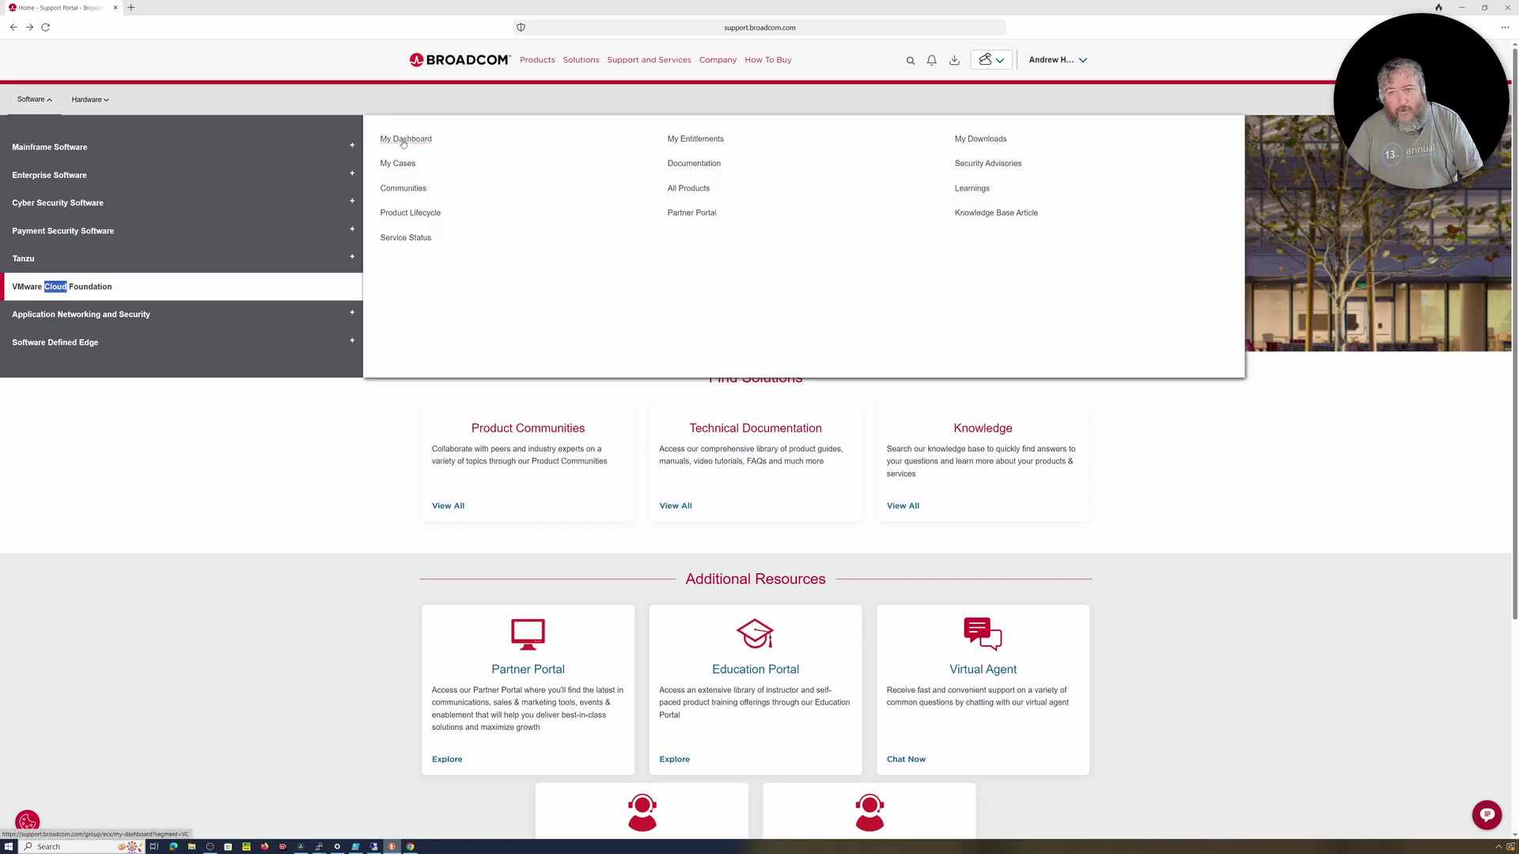
click(975, 142)
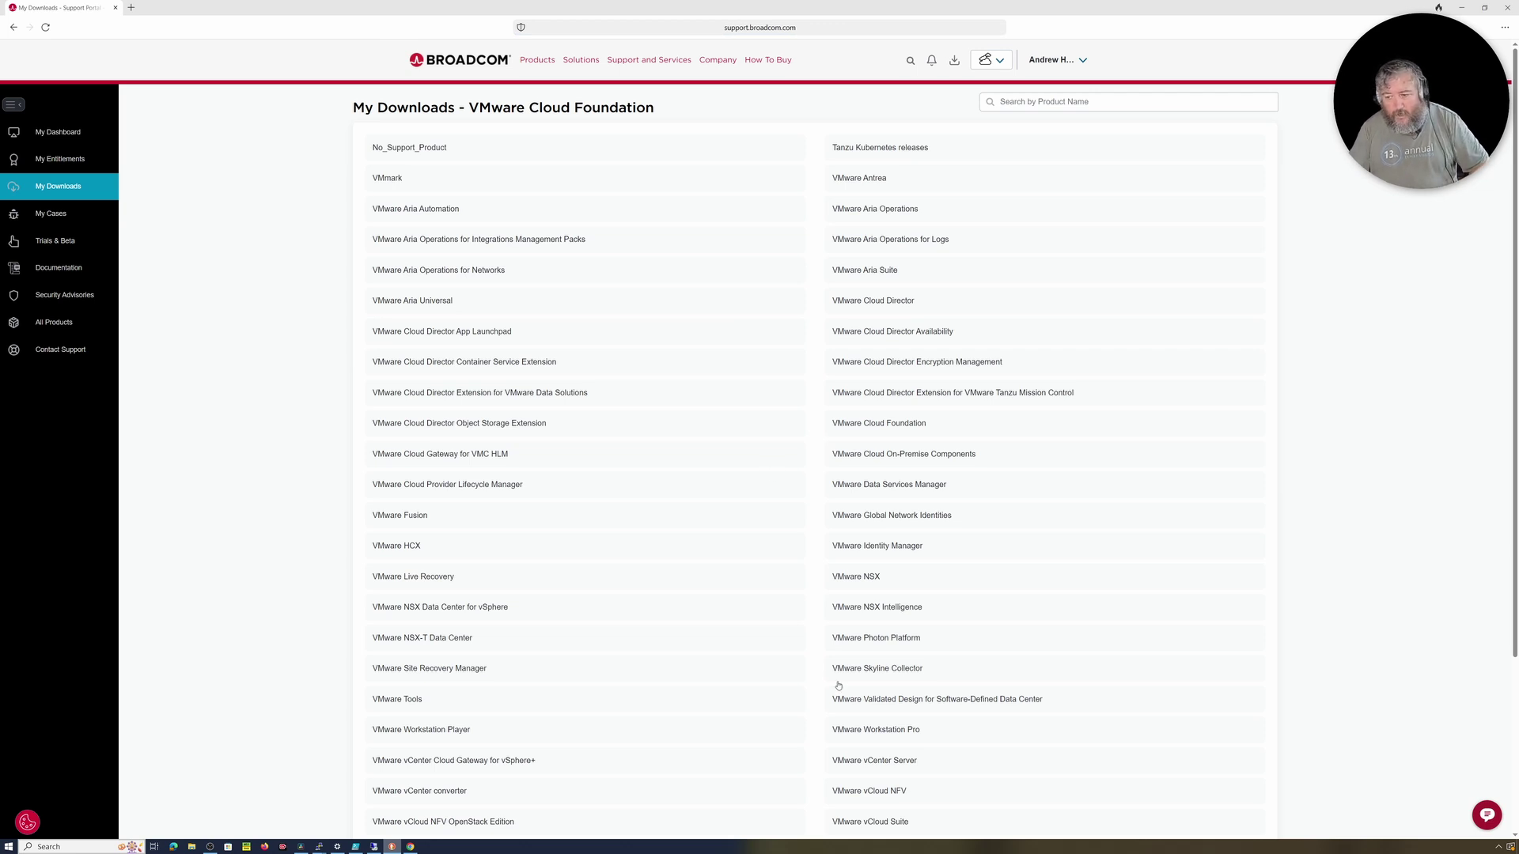
click(906, 732)
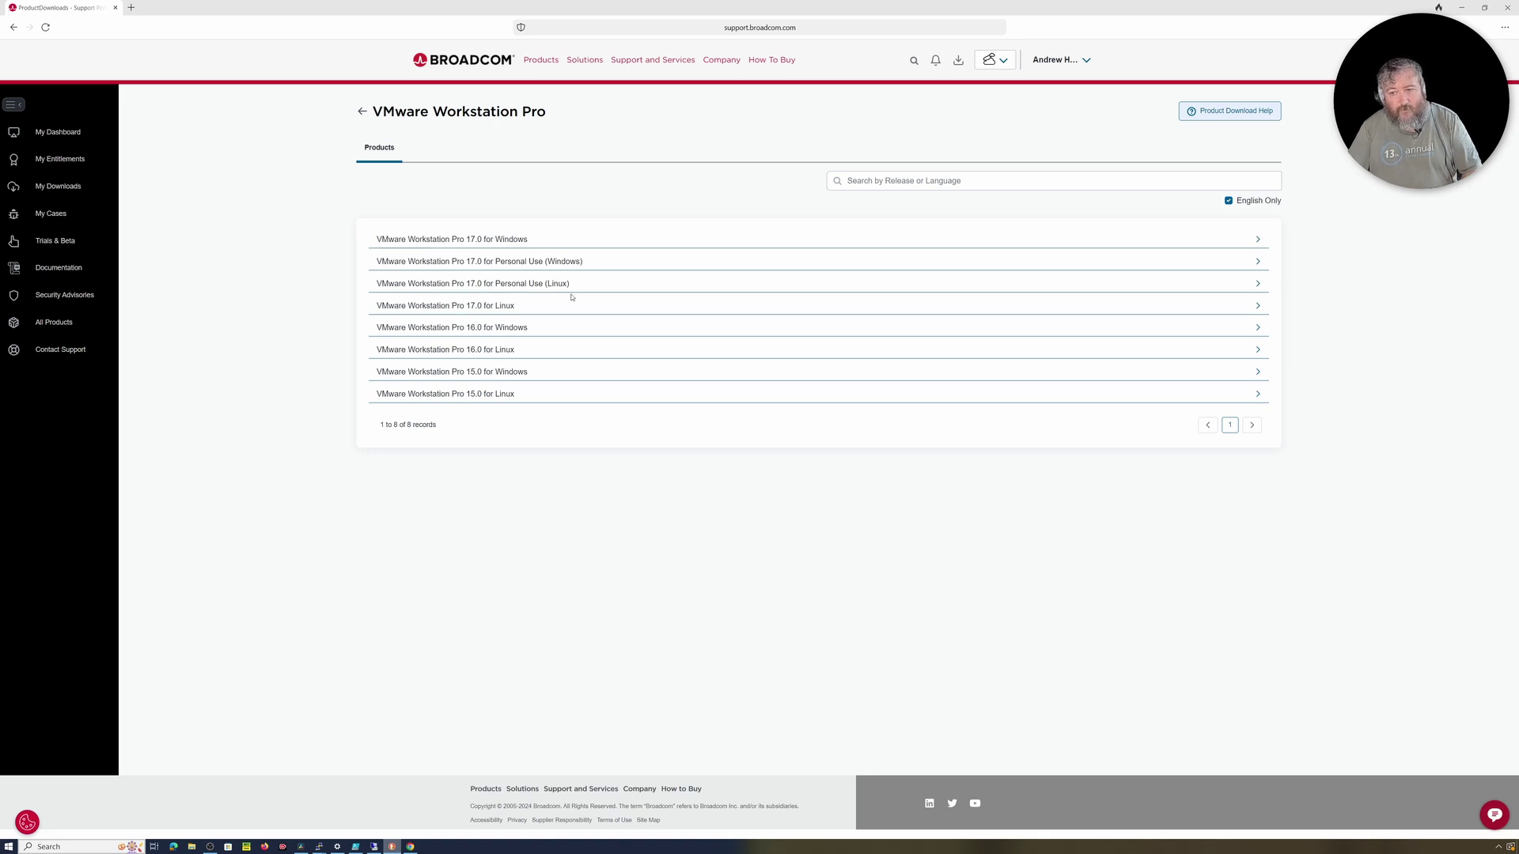
Select release 17.6 under Personal Use (Windows), agree to the Terms and Conditions, and start the download.
click(1259, 264)
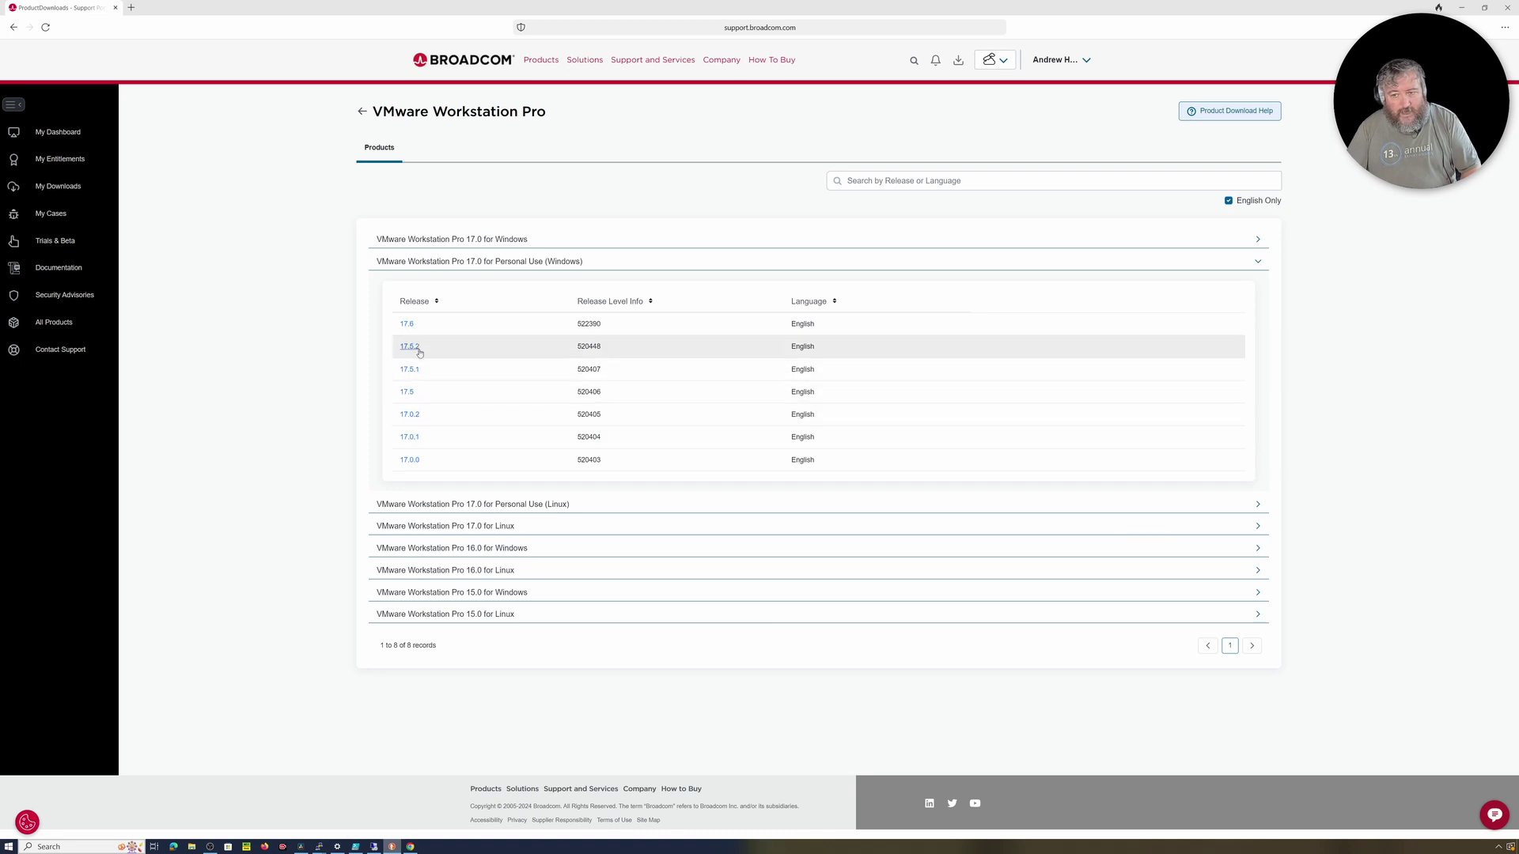
click(408, 326)
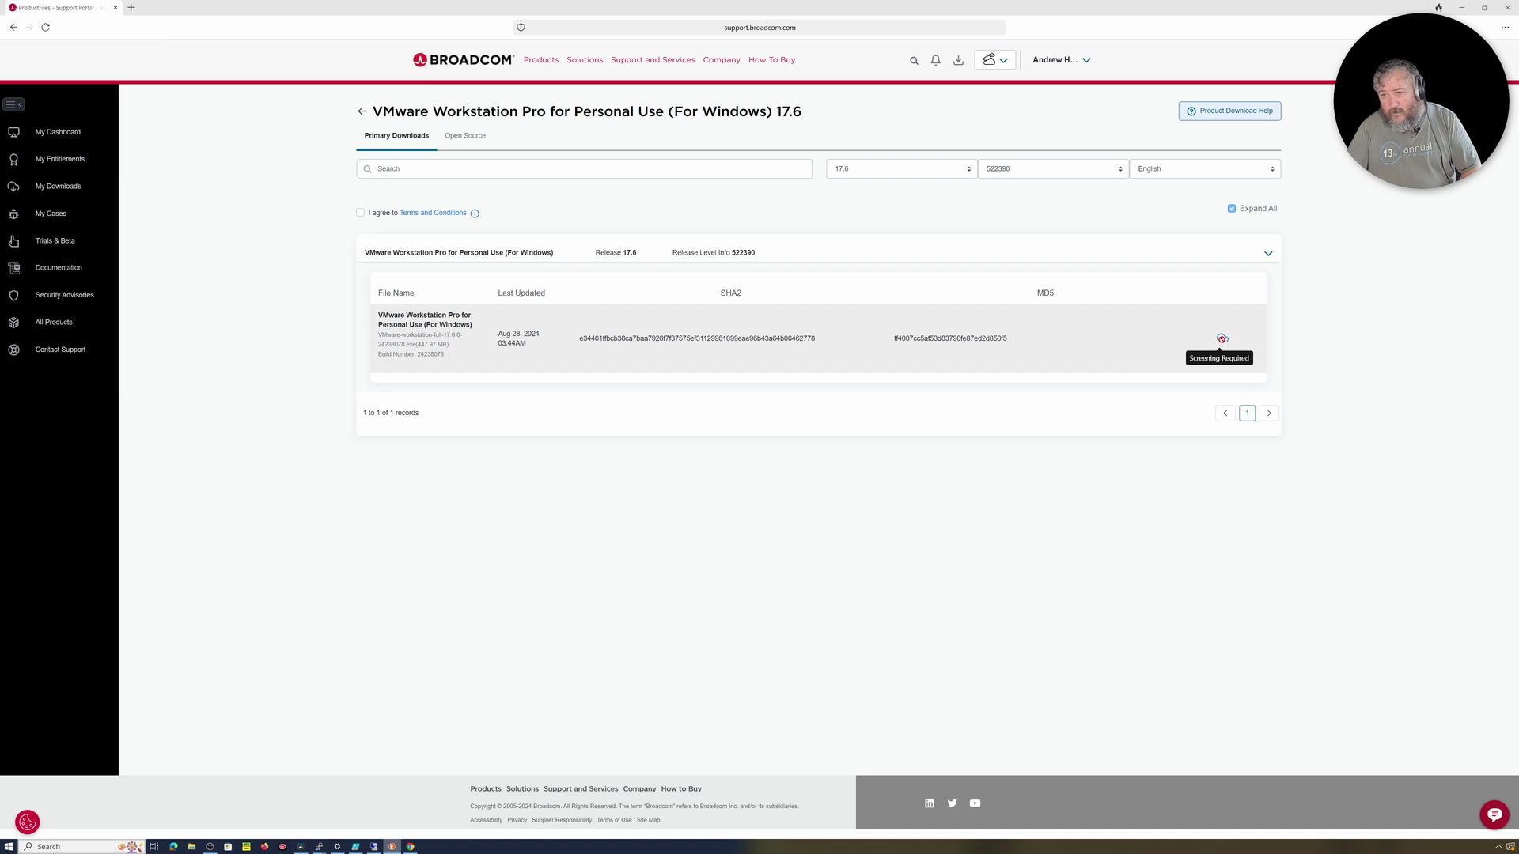
click(362, 214)
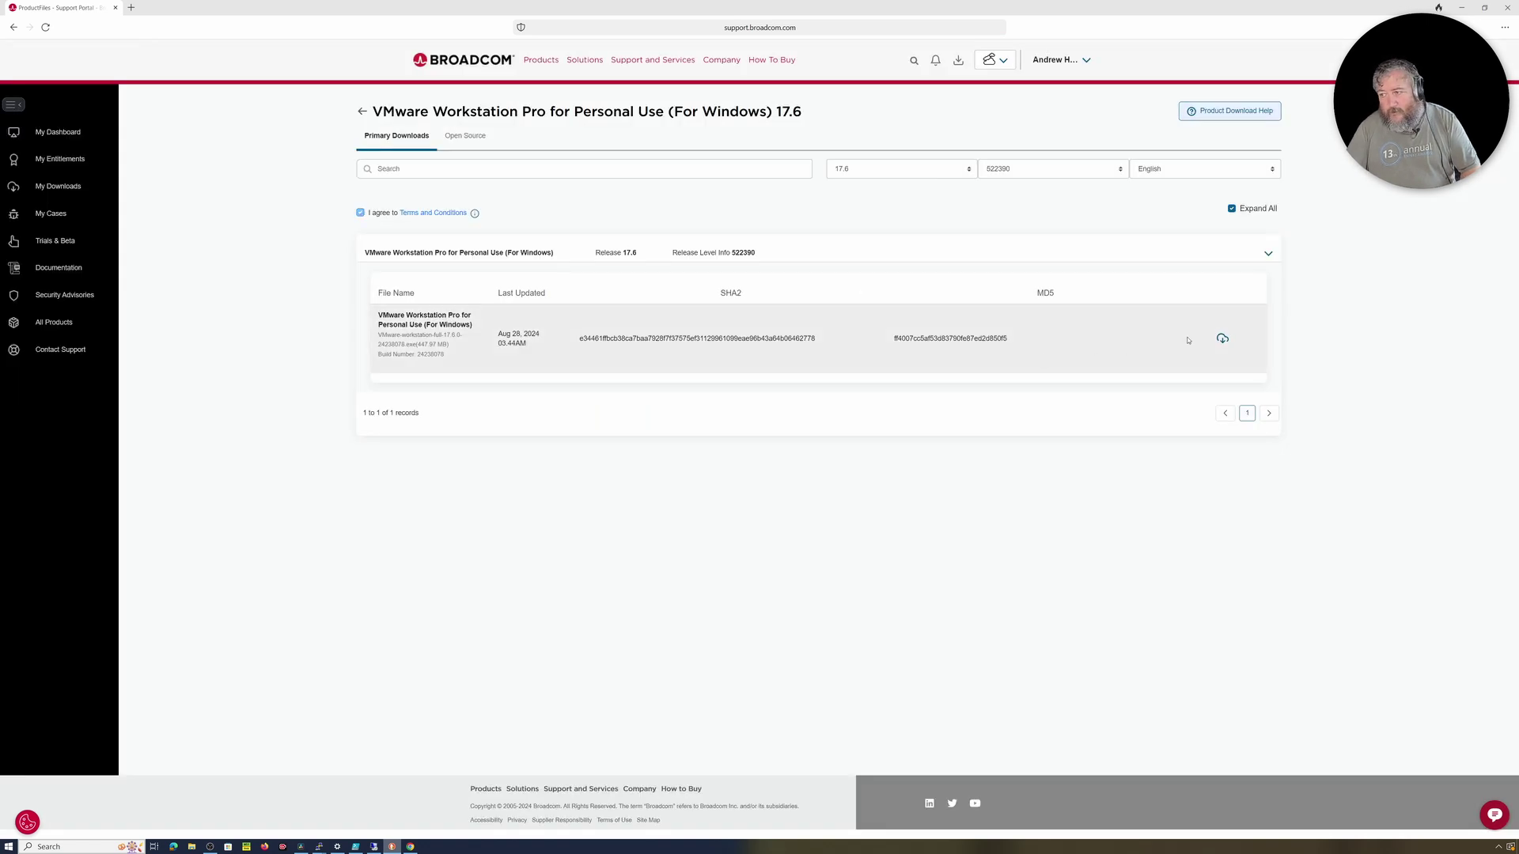
click(1222, 338)
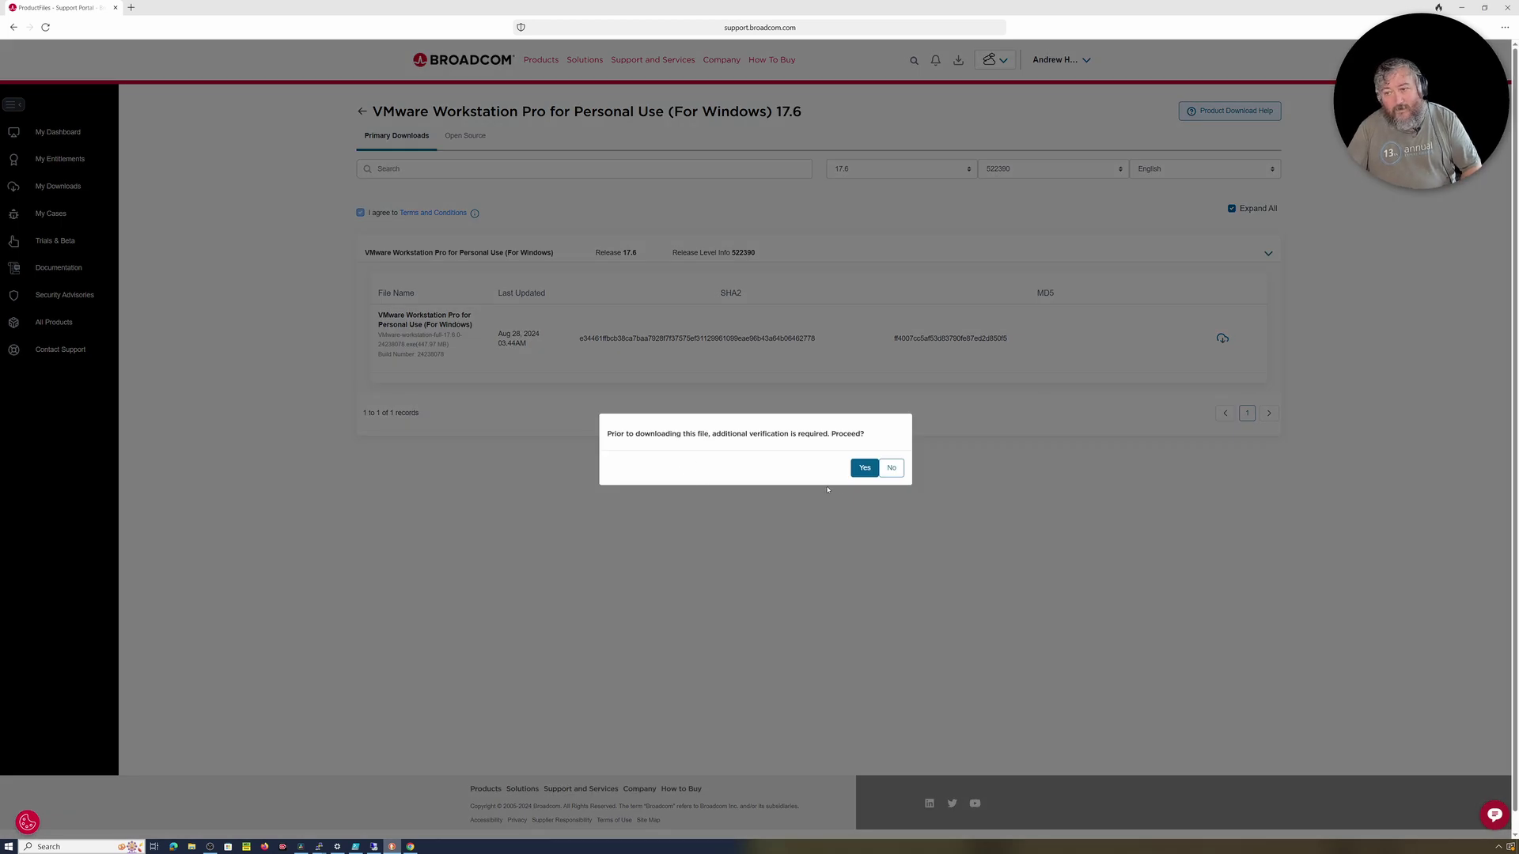
Confirm the additional verification and fill in both address lines on the compliance form.
click(865, 473)
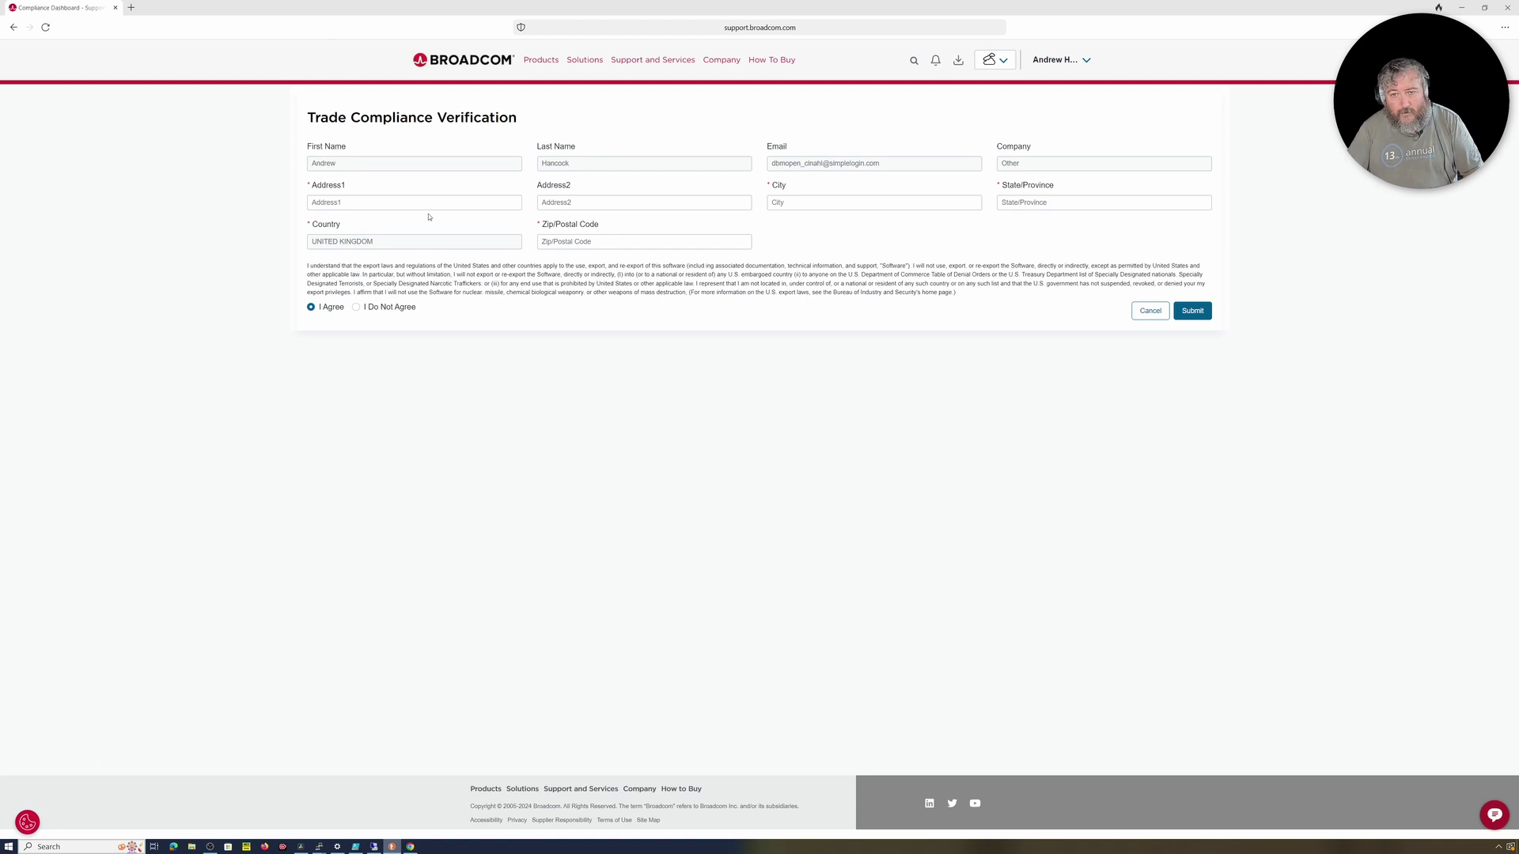
click(374, 205)
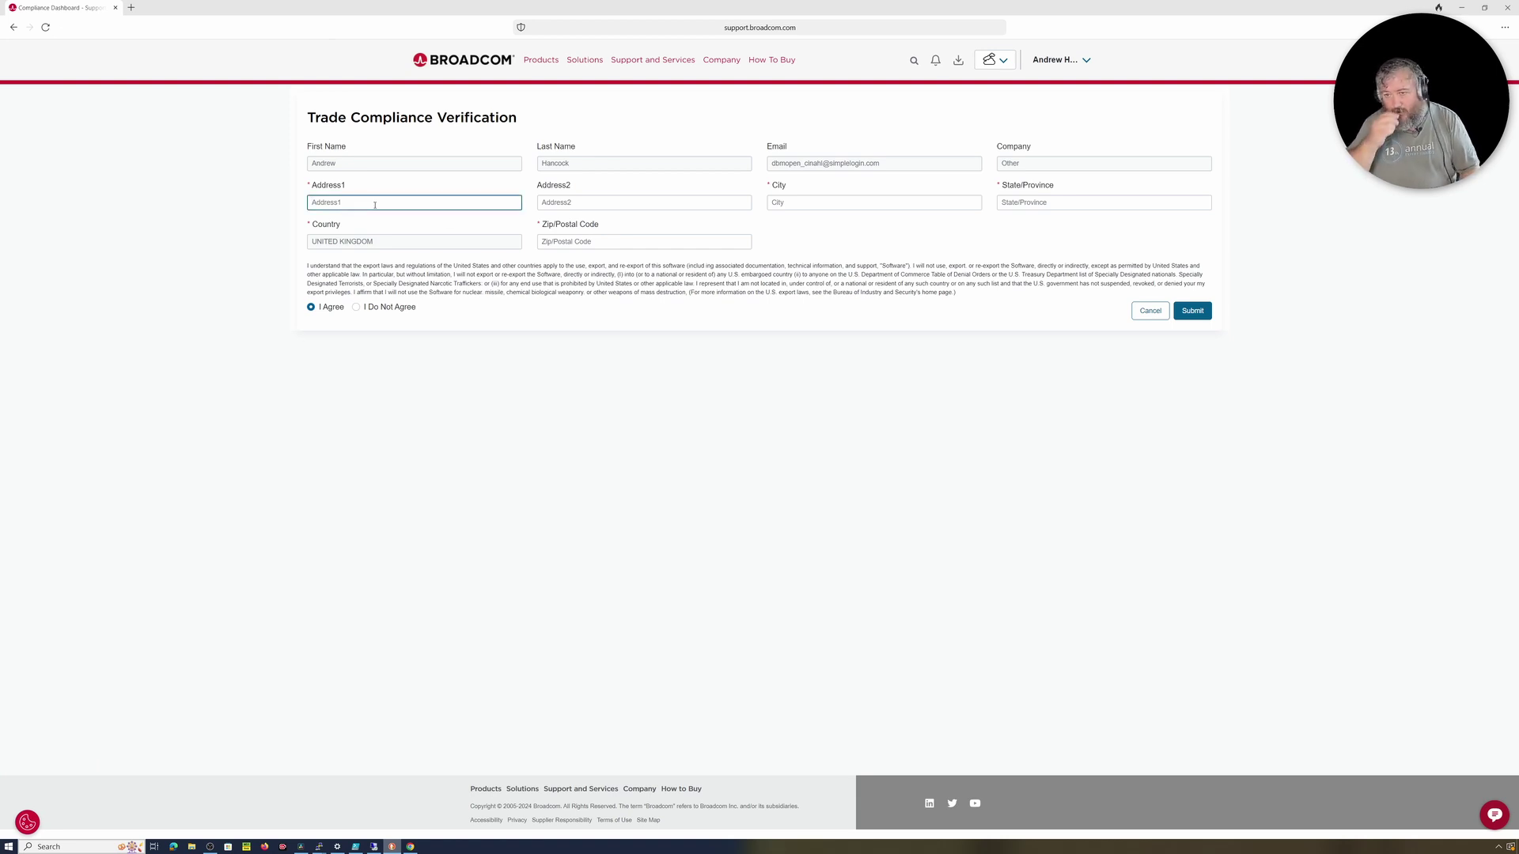
text(York)
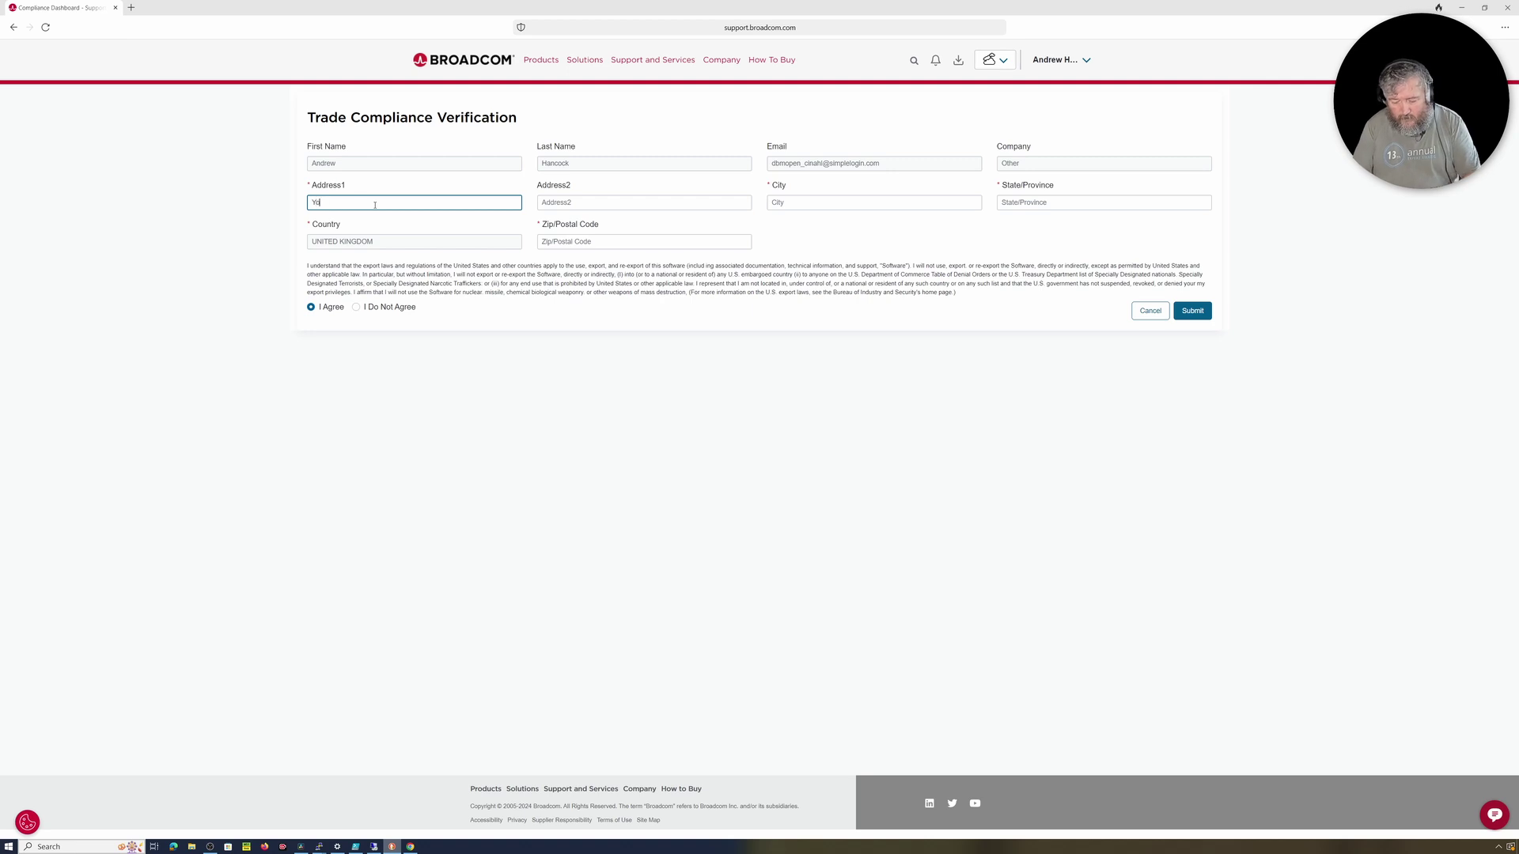
click(605, 205)
text(Yo)
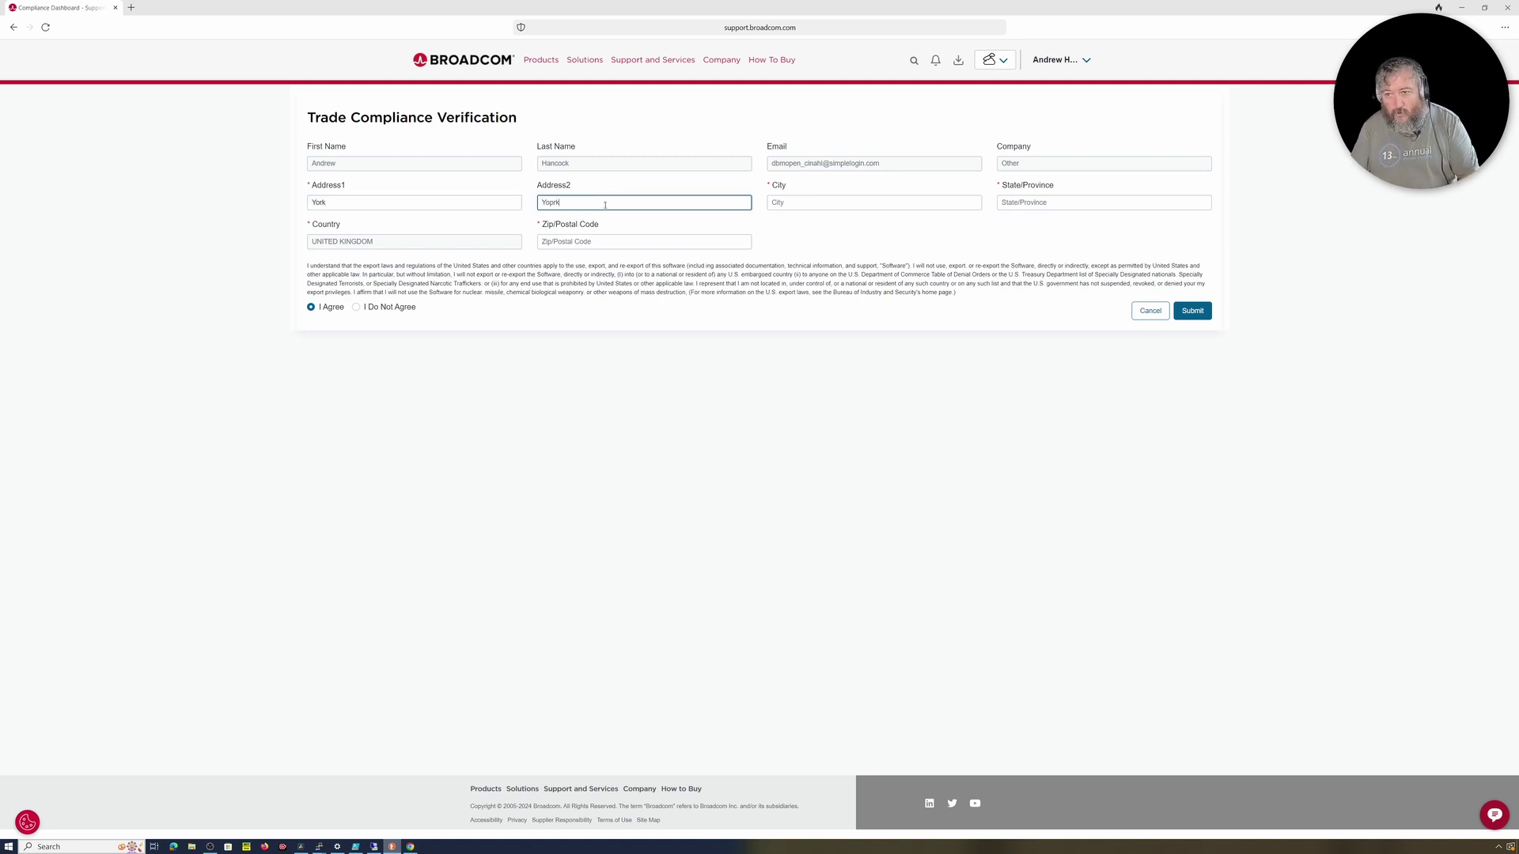
text(prk)
key(BackSpace)
key(BackSpace)
key(BackSpace)
text(rk)
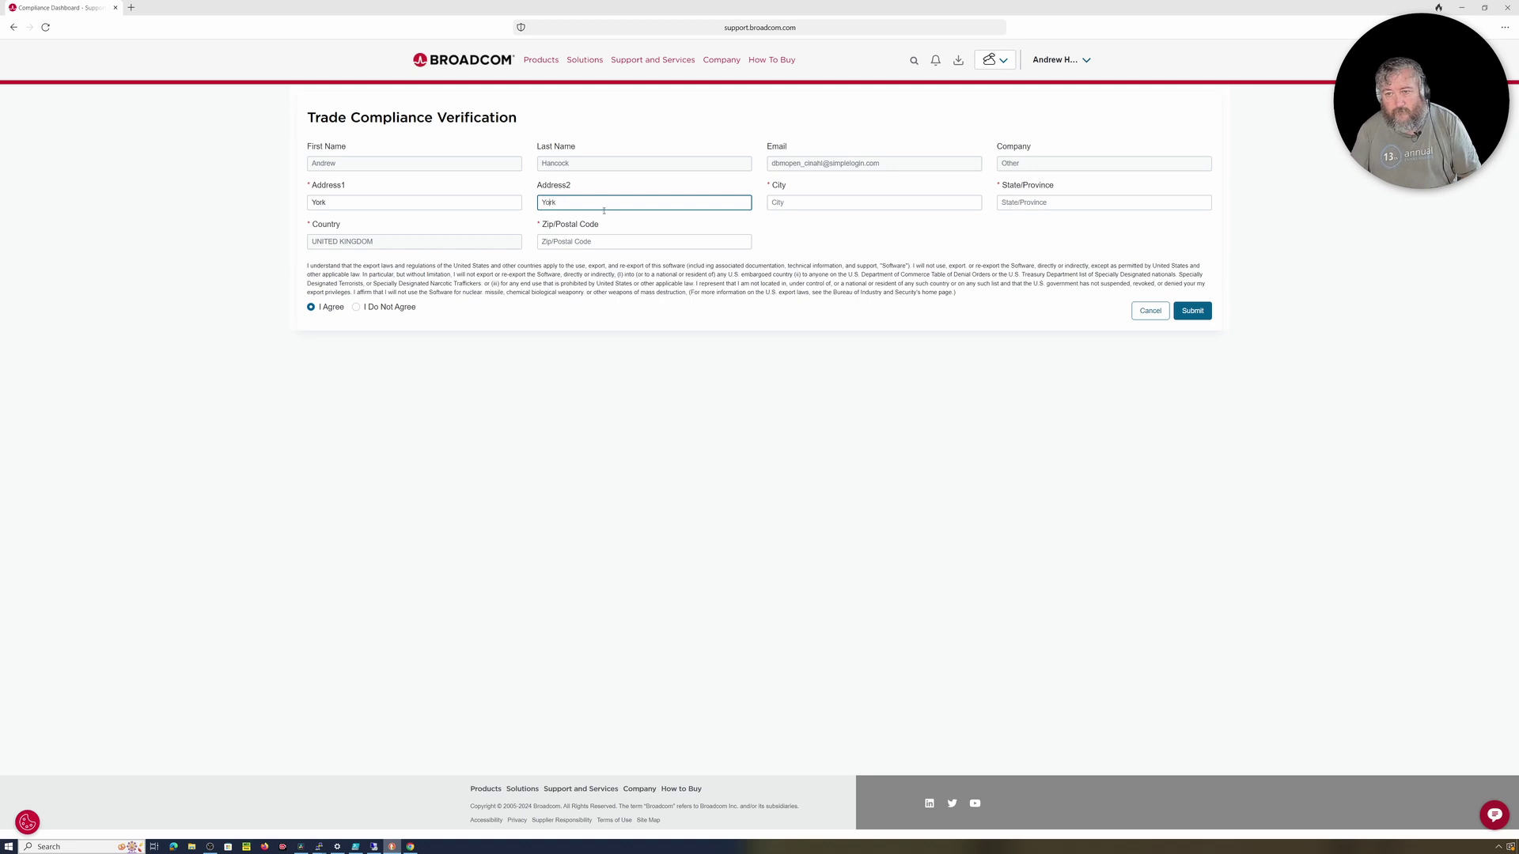
Enter the city, state/province and postal code, then submit the trade compliance verification.
click(792, 204)
text(York)
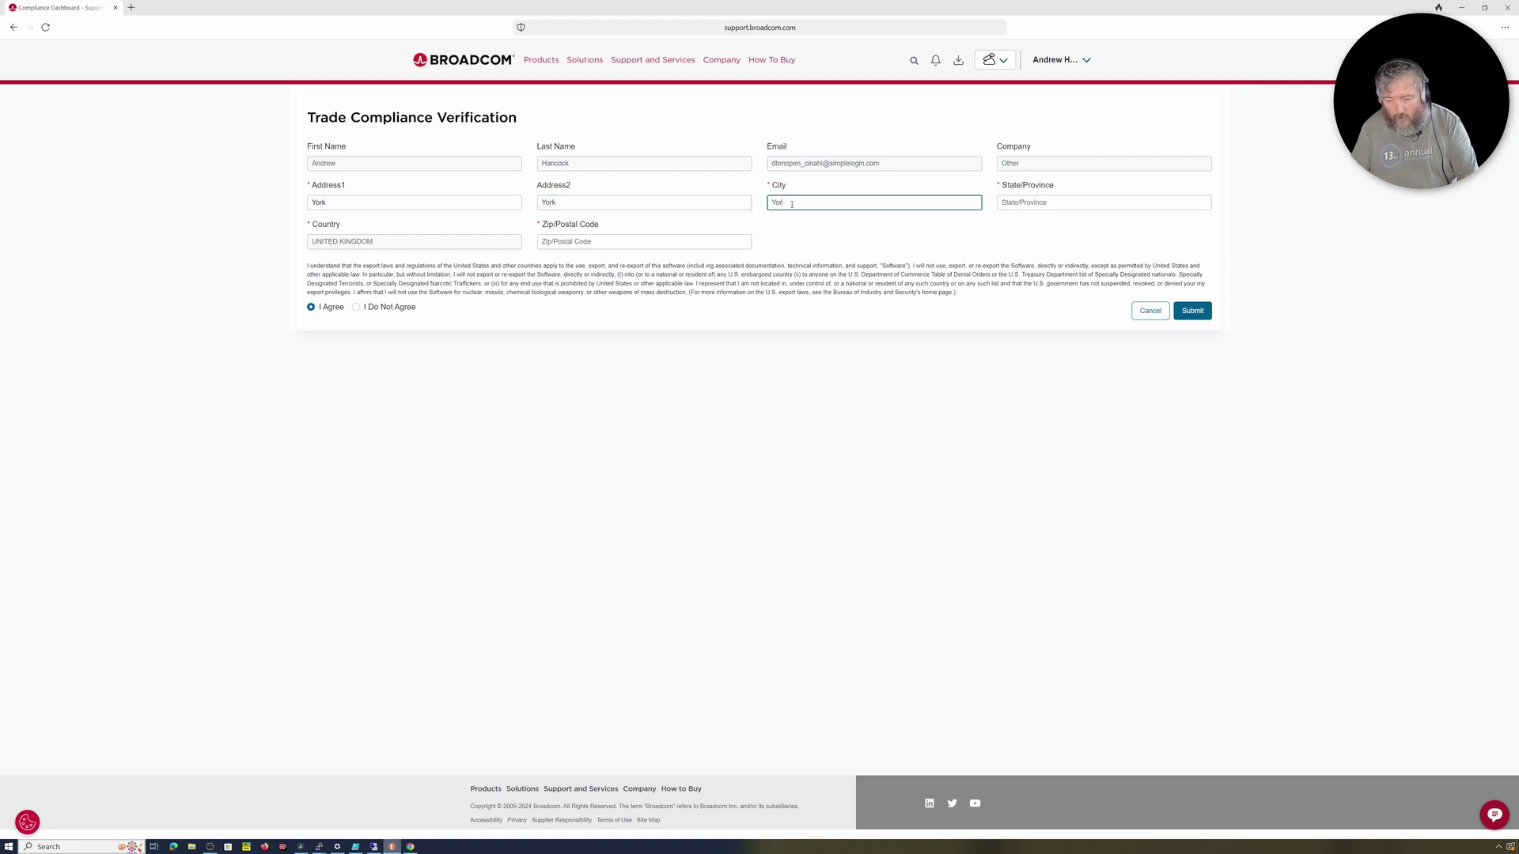
click(1033, 204)
text(York)
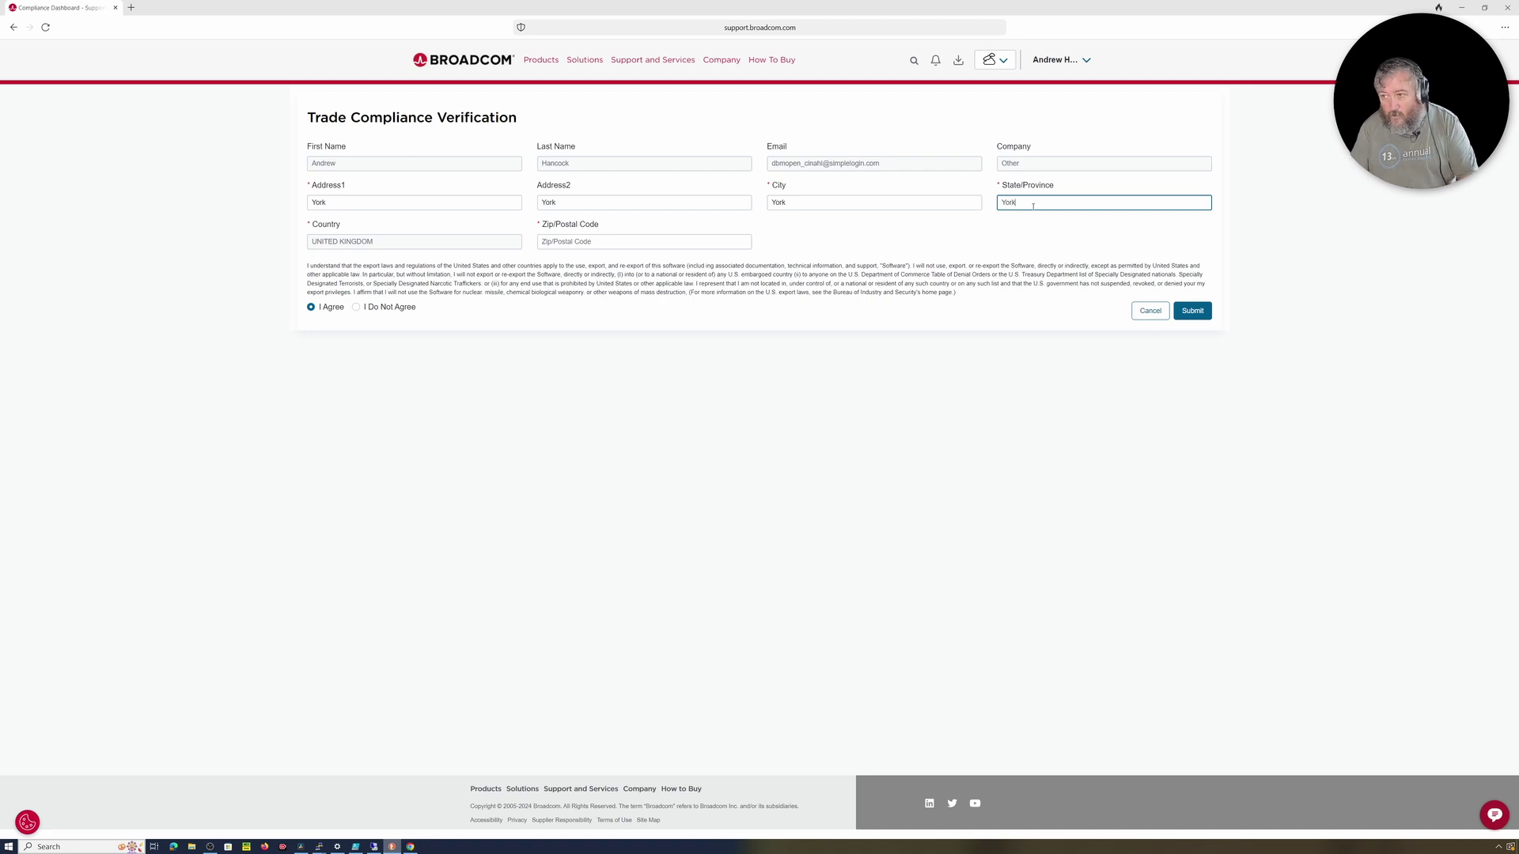
click(600, 243)
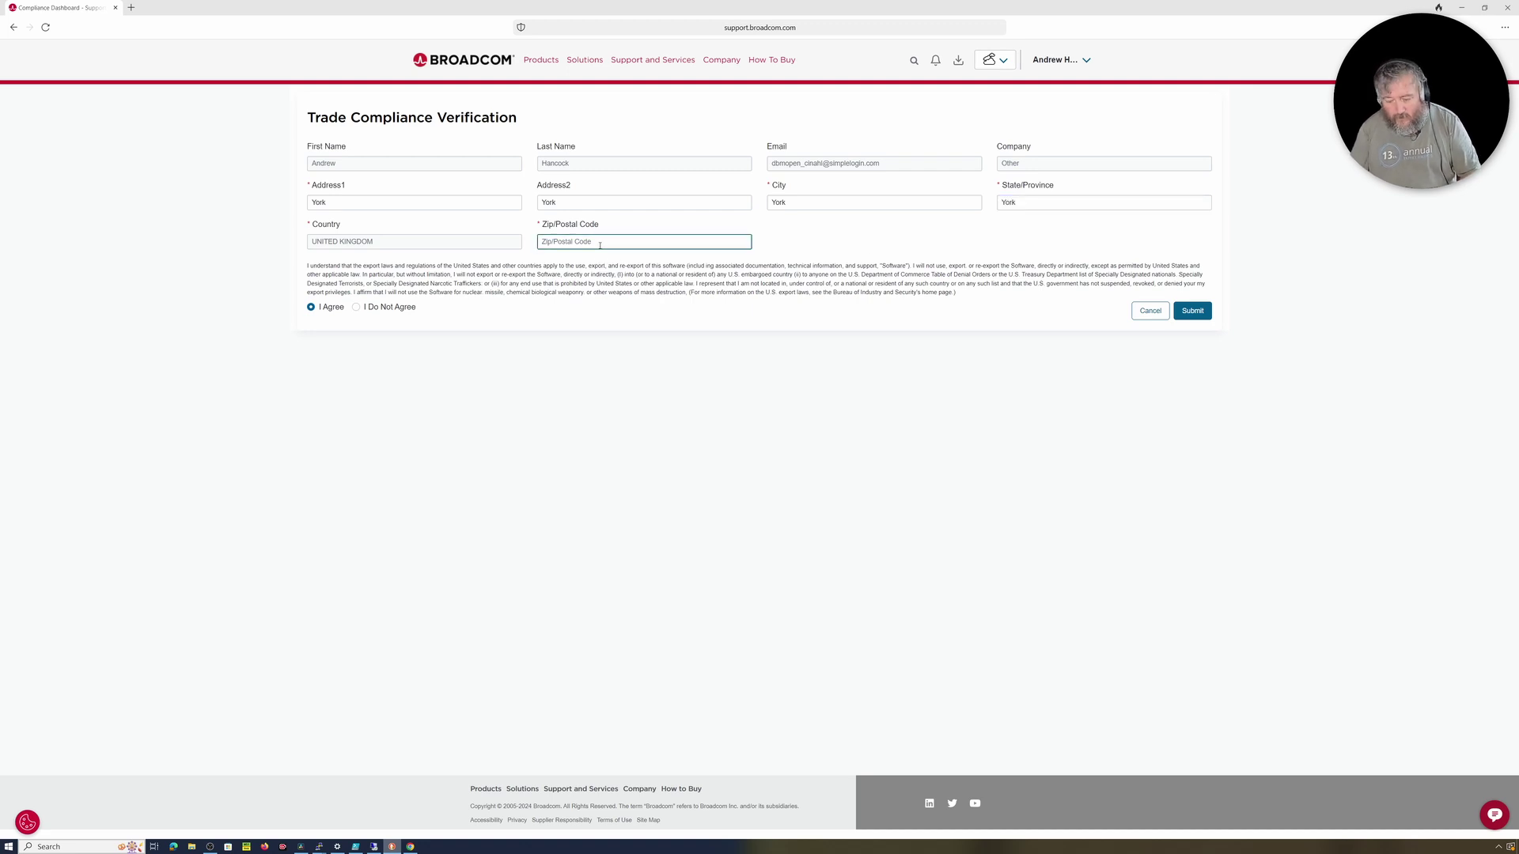
text(YO1 1AA)
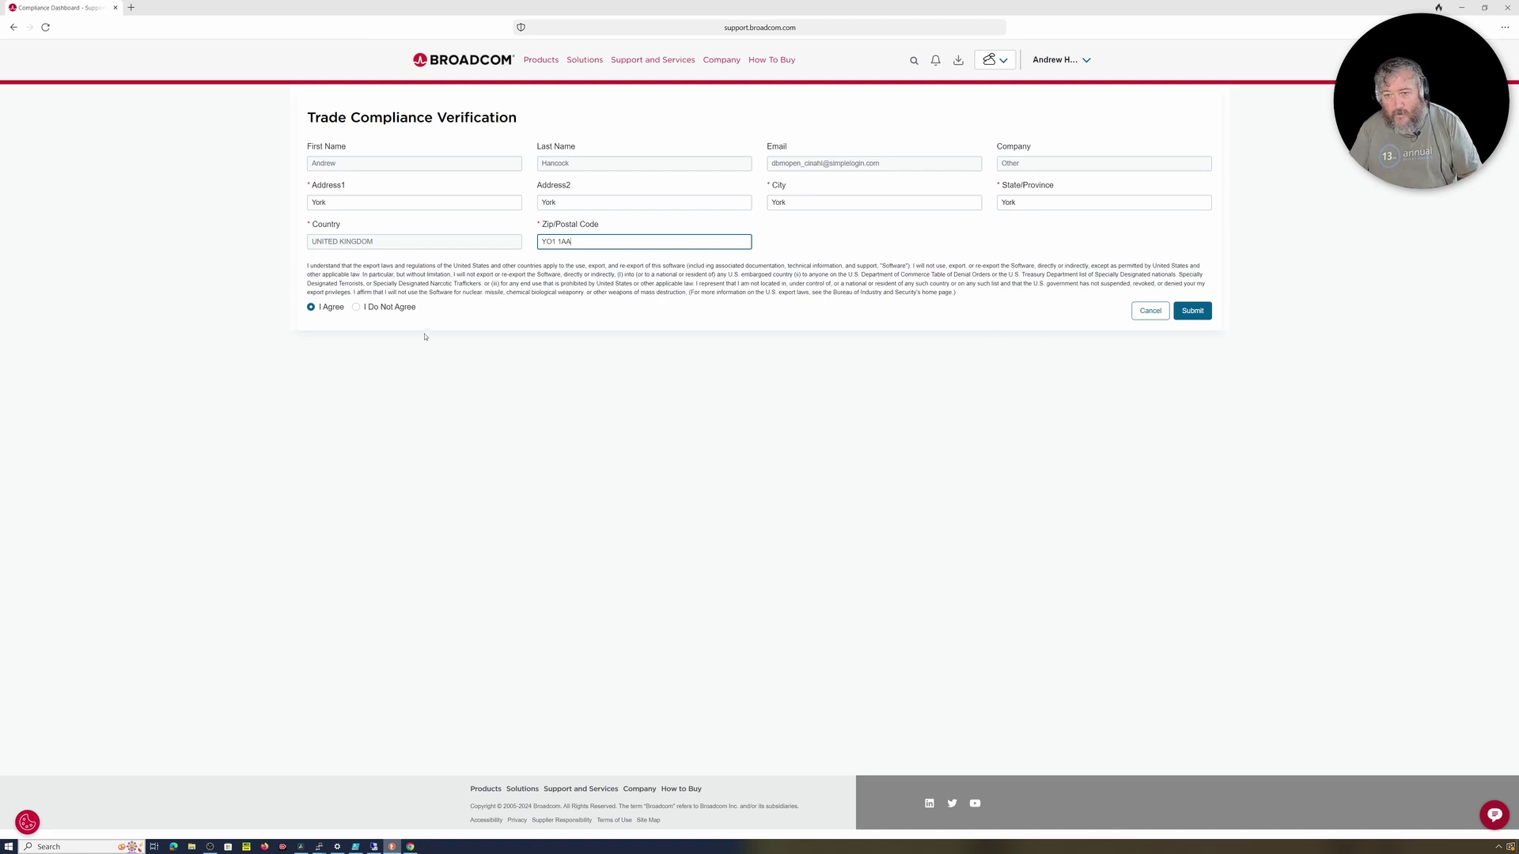
click(1194, 312)
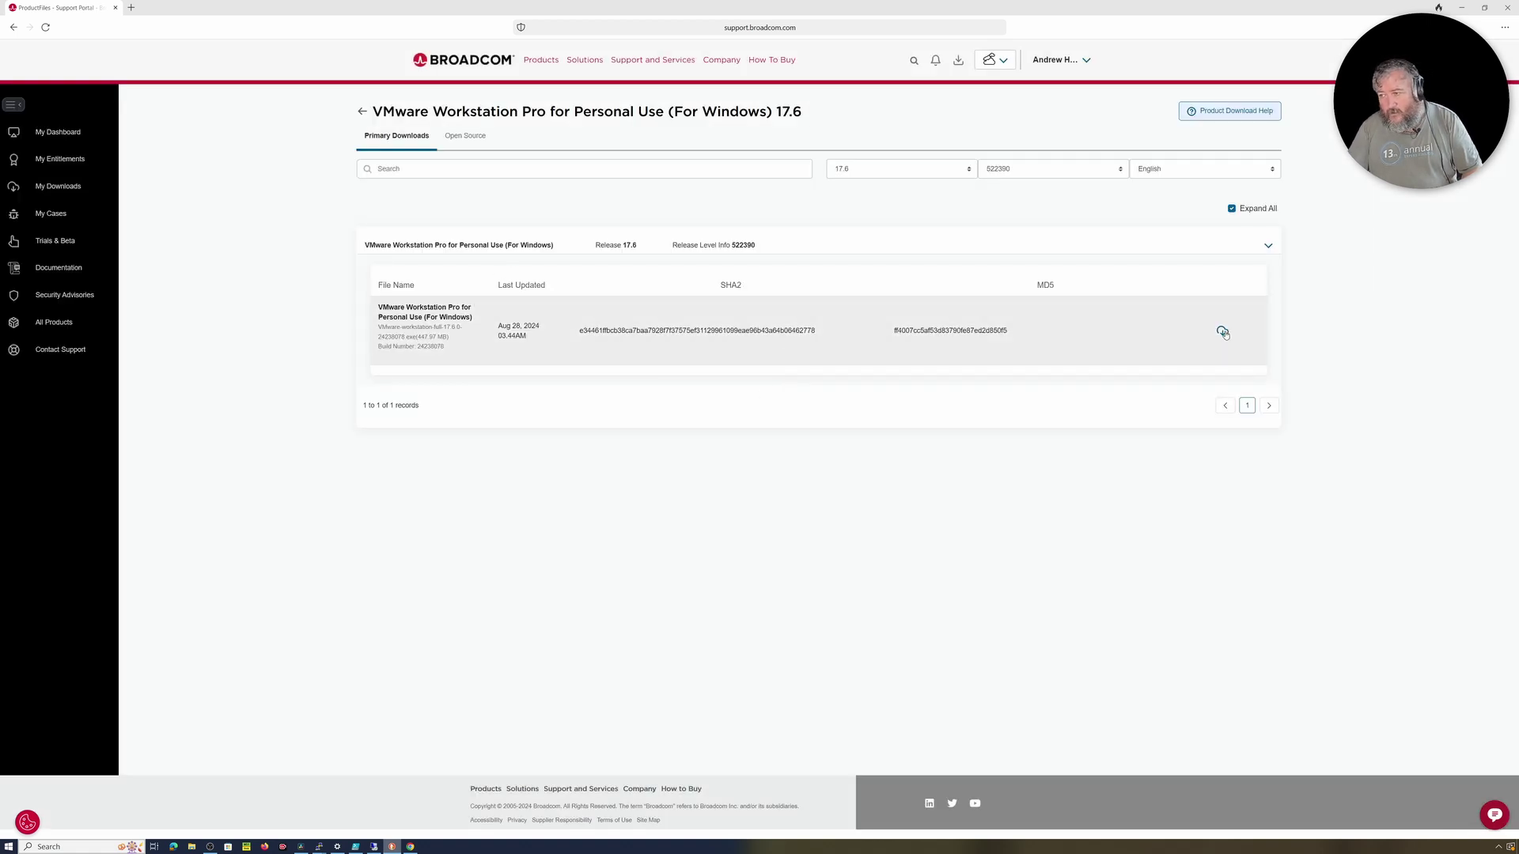
Accept the trade compliance agreement for the 17.6 Windows download and return to the Workstation Pro releases.
click(1223, 331)
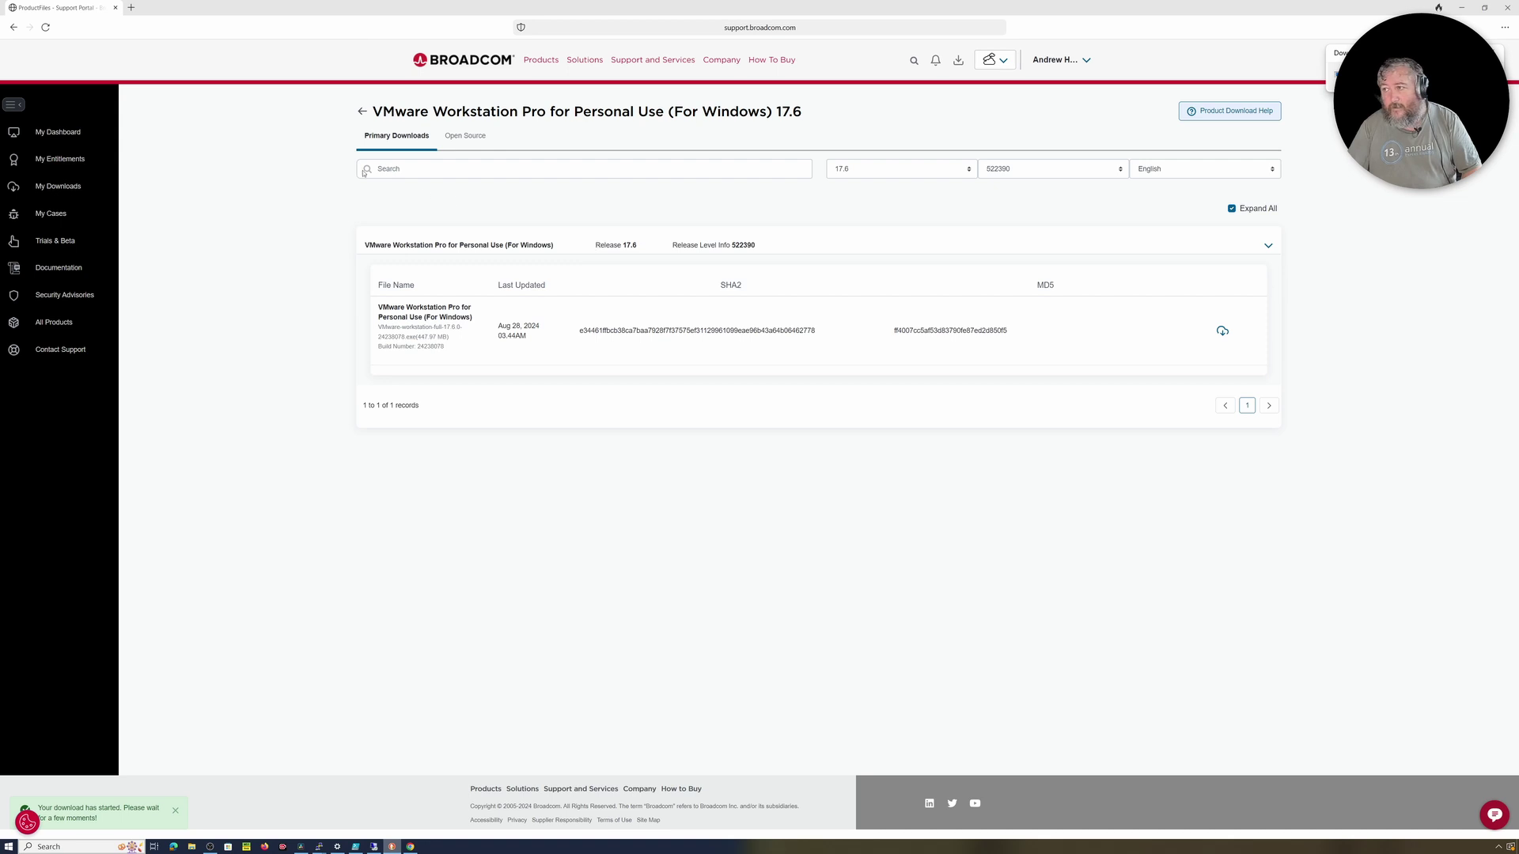
click(362, 112)
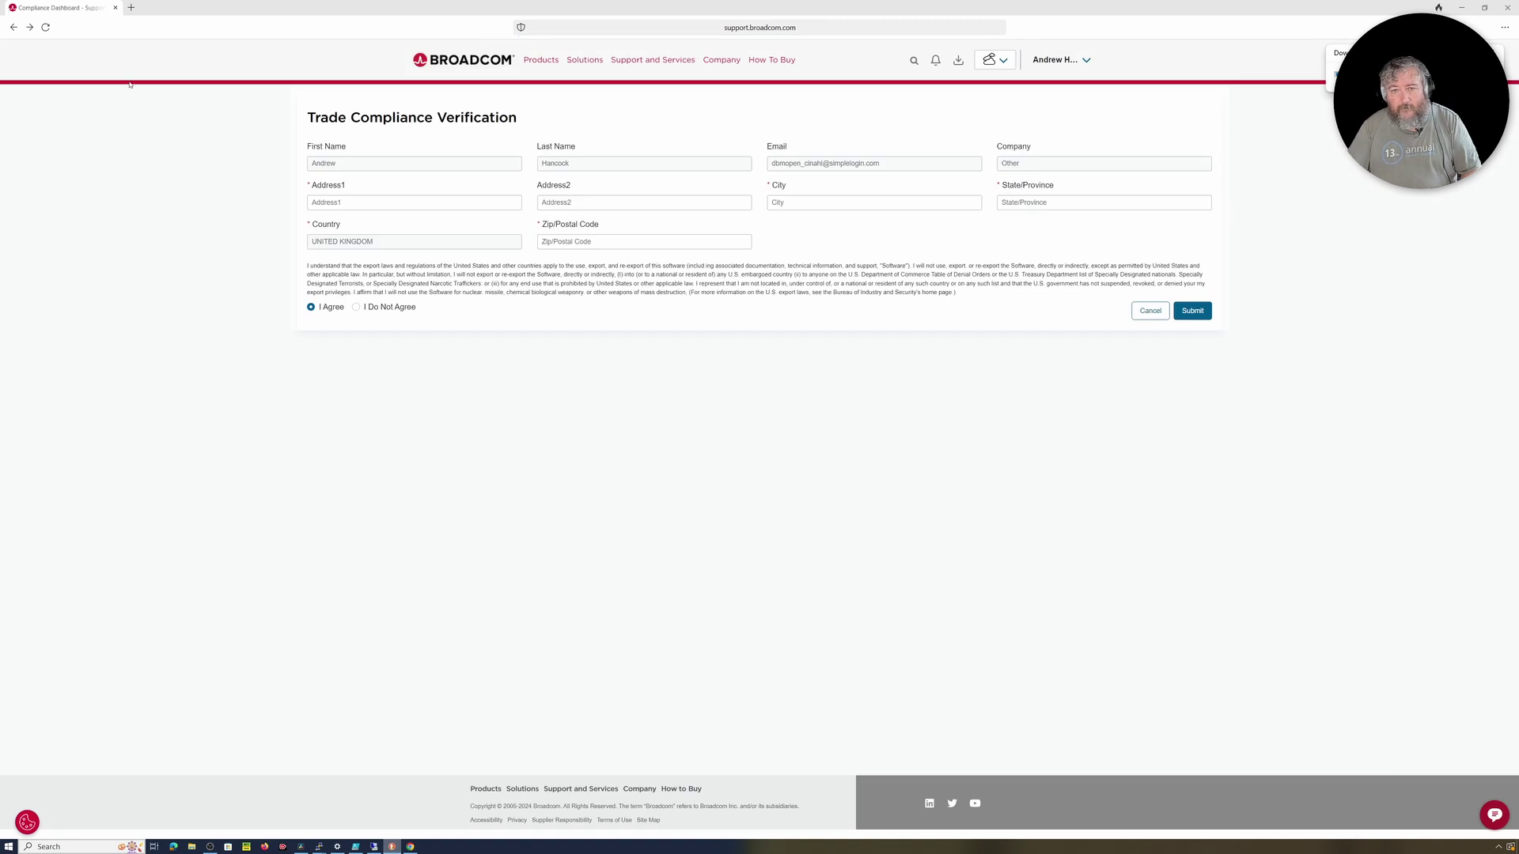
click(13, 27)
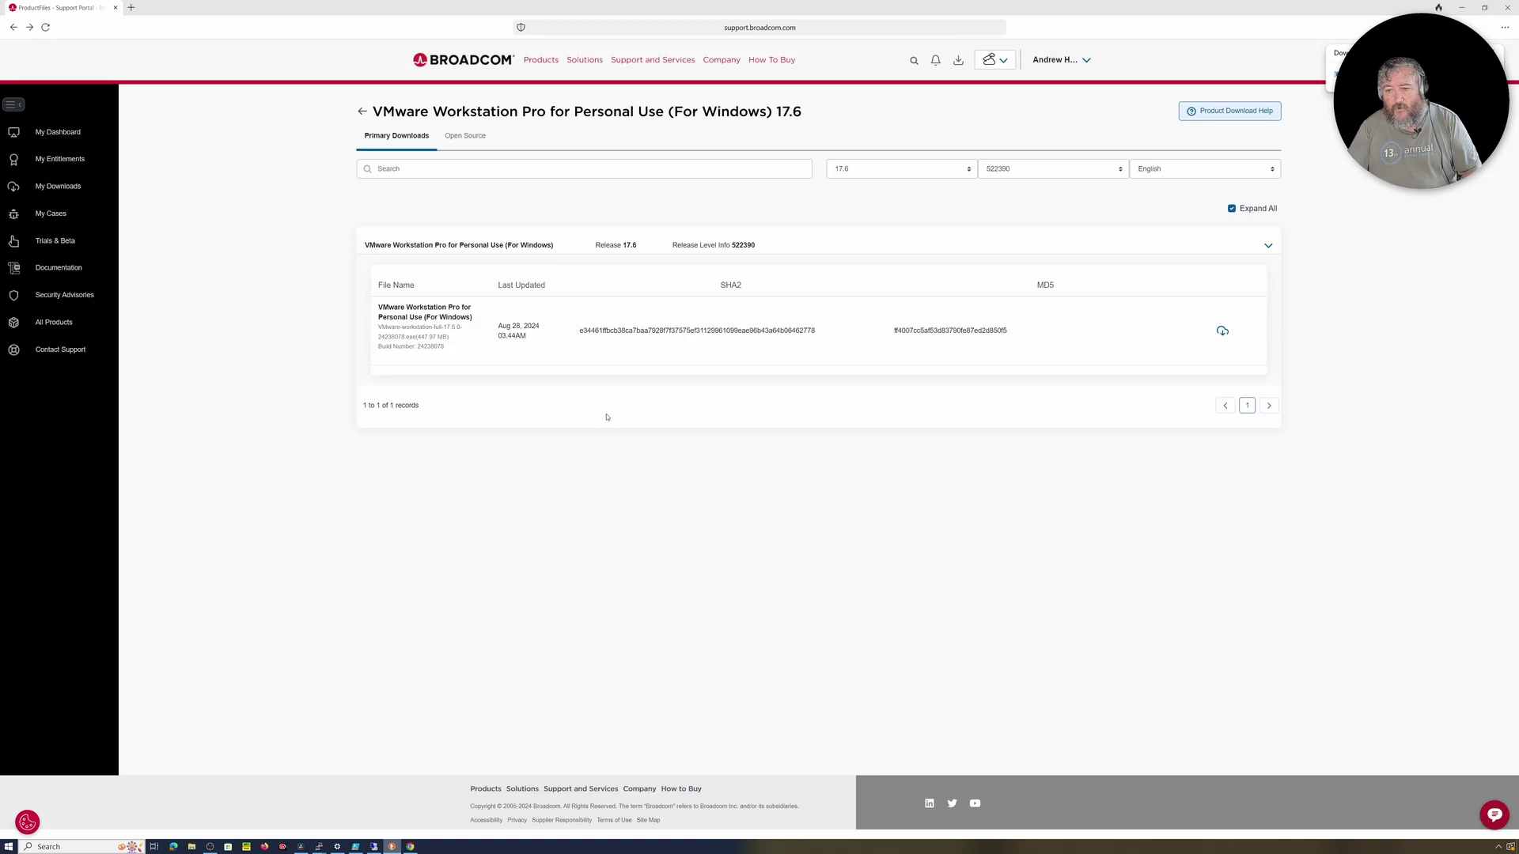
click(362, 111)
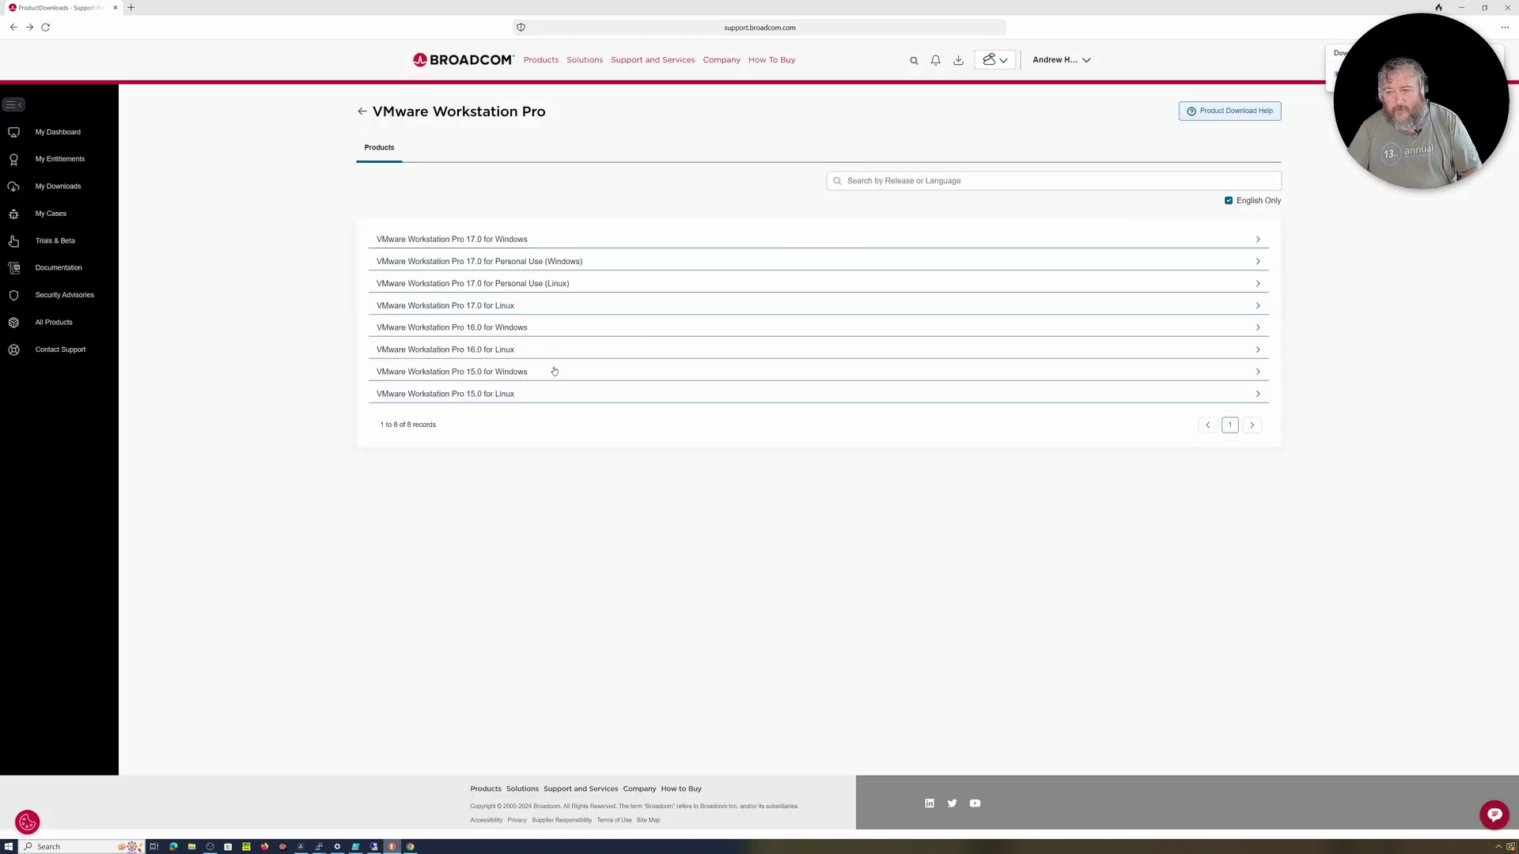
Download the Workstation Pro 17.6 Personal Use Linux bundle after agreeing to the terms, then return to the product list.
click(1257, 285)
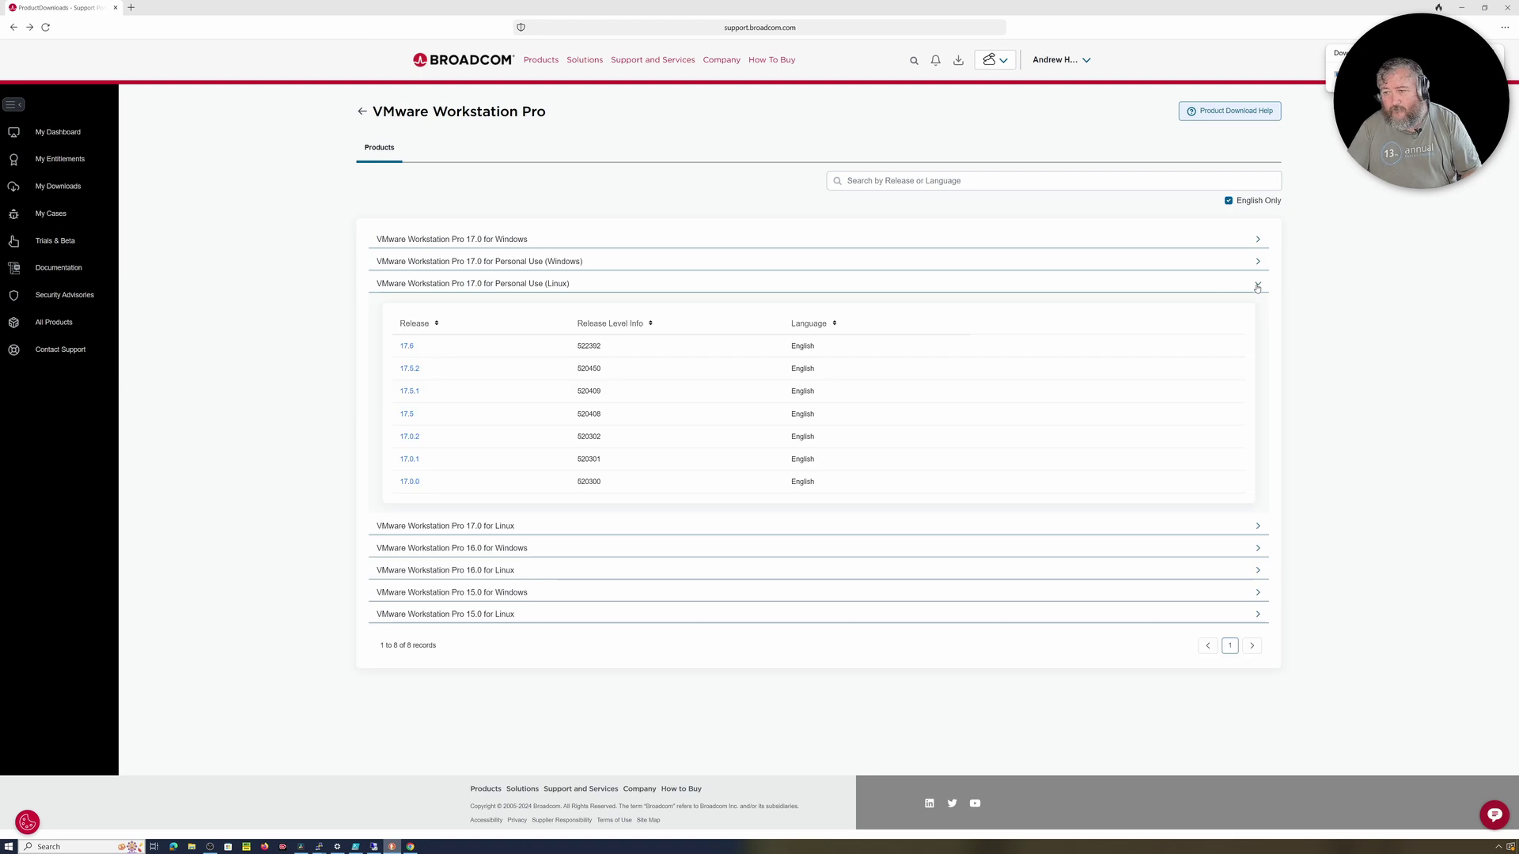
click(406, 348)
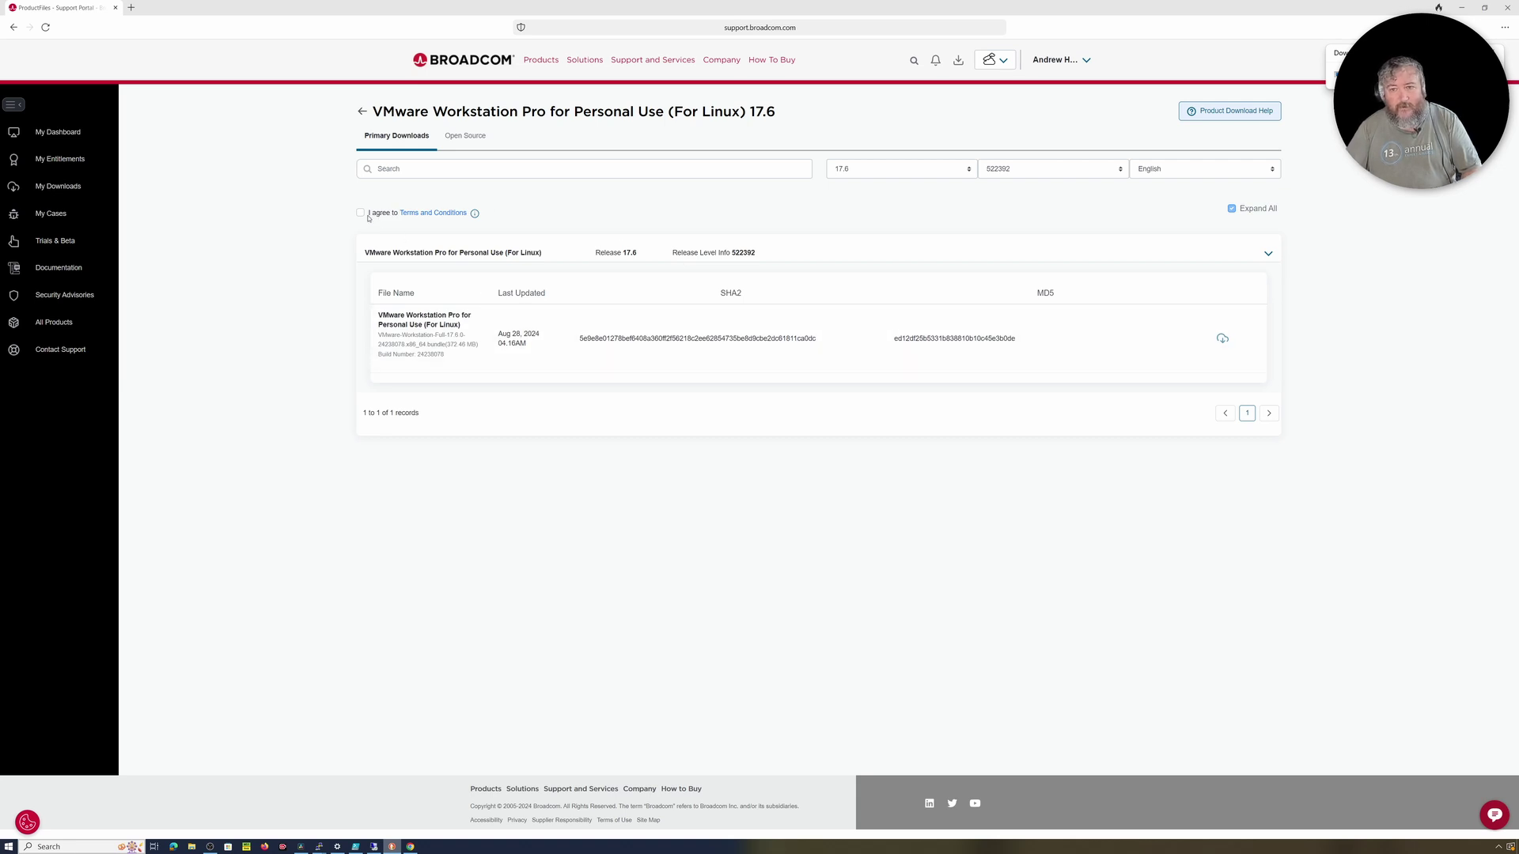
click(365, 214)
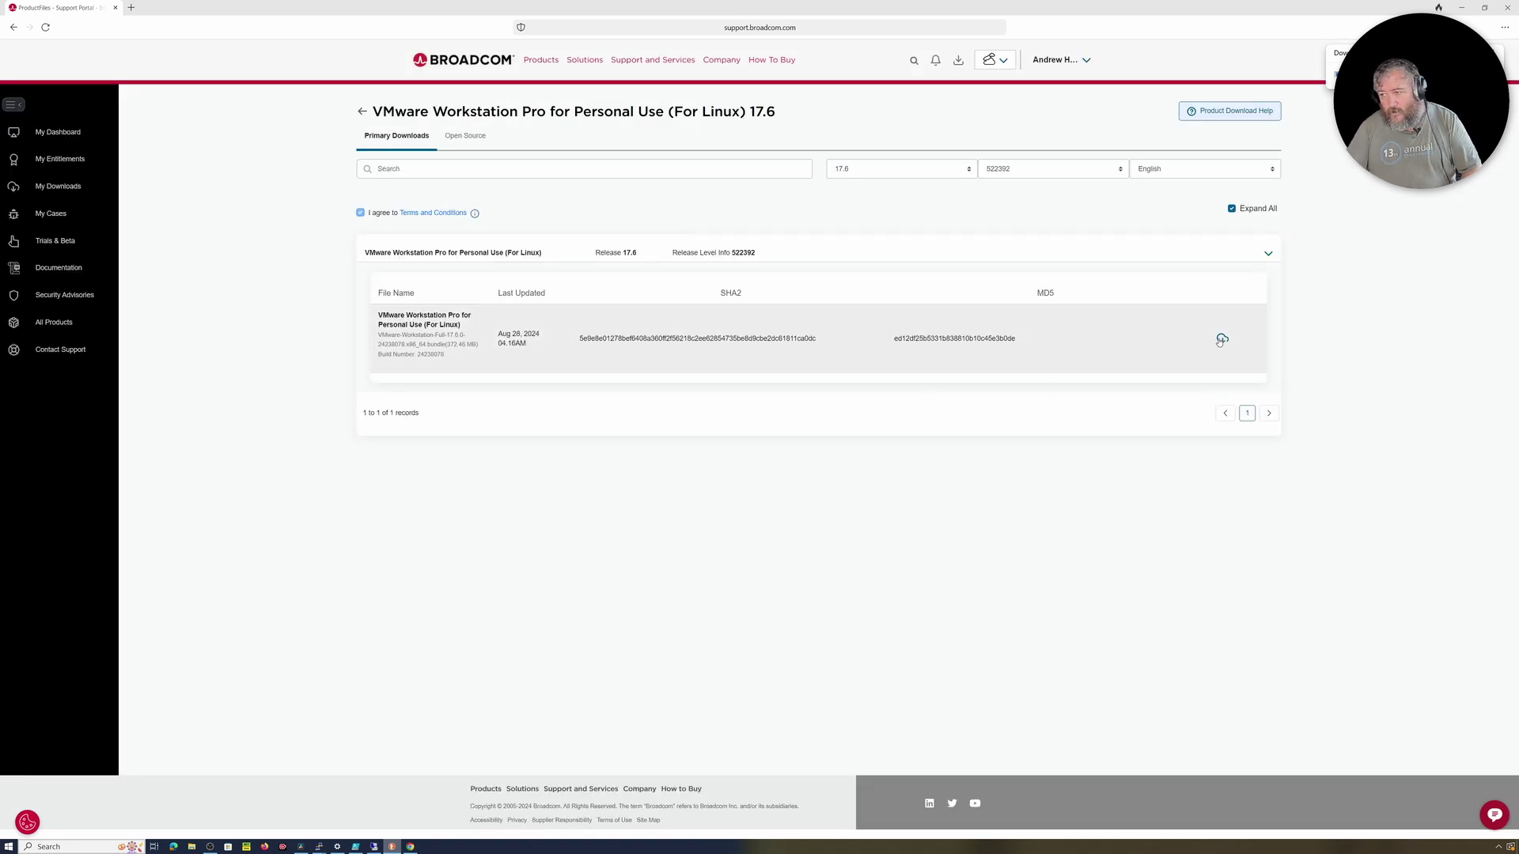
click(1222, 340)
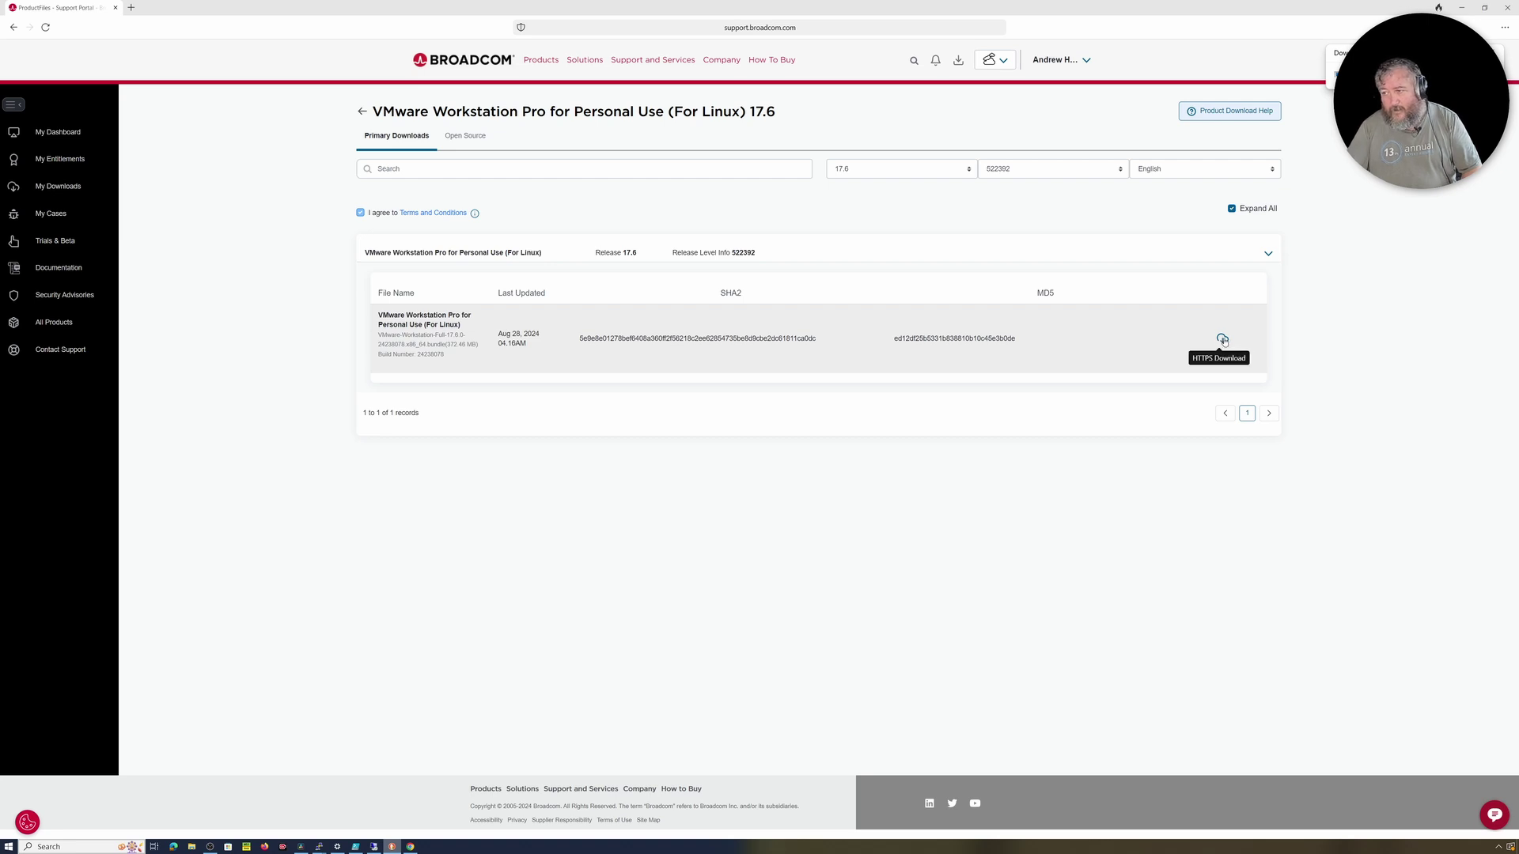
click(1222, 340)
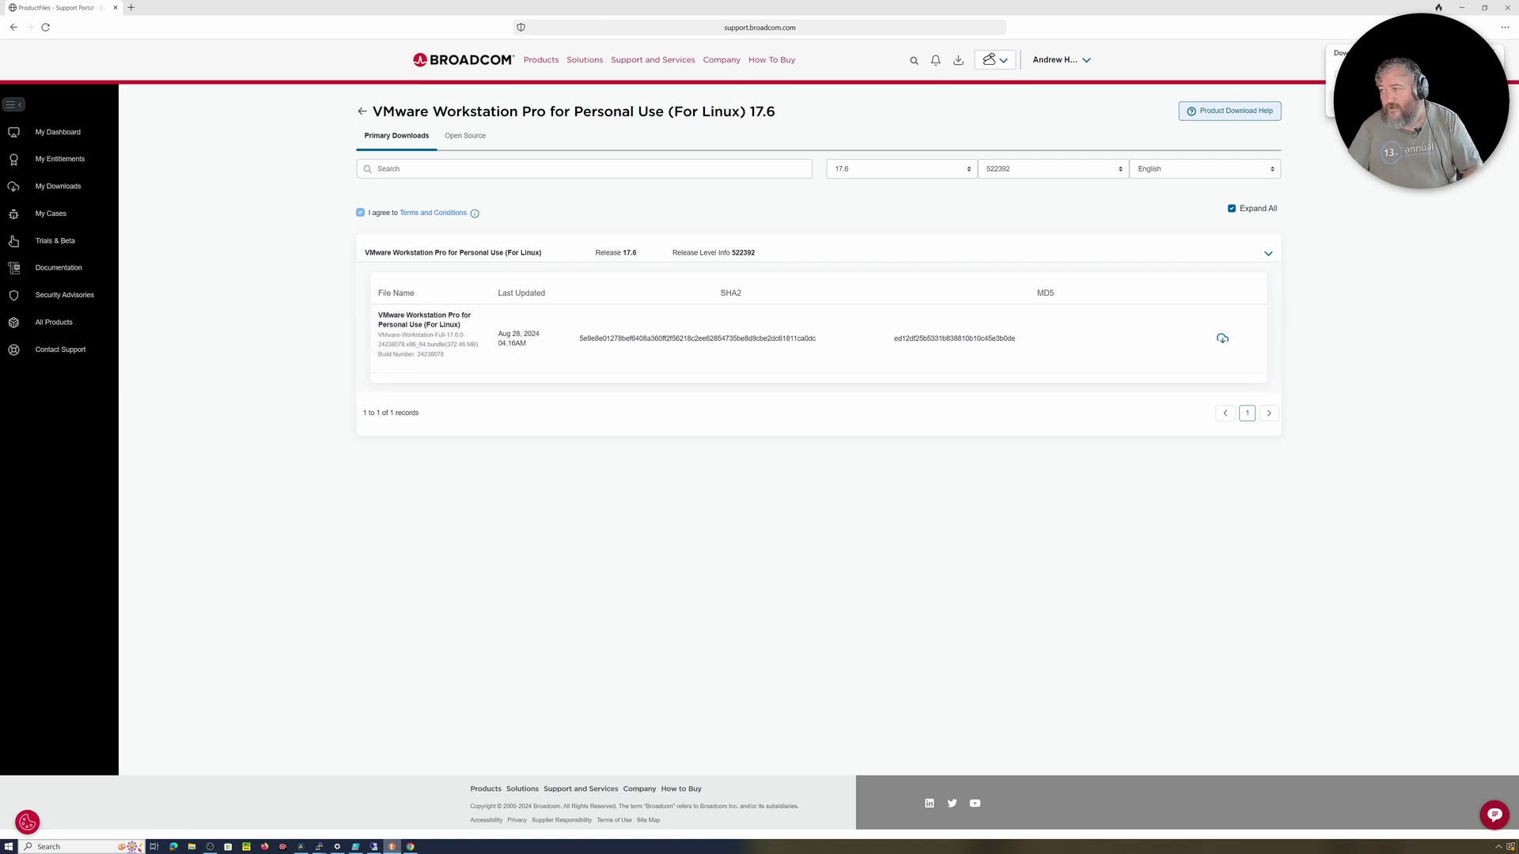
click(362, 113)
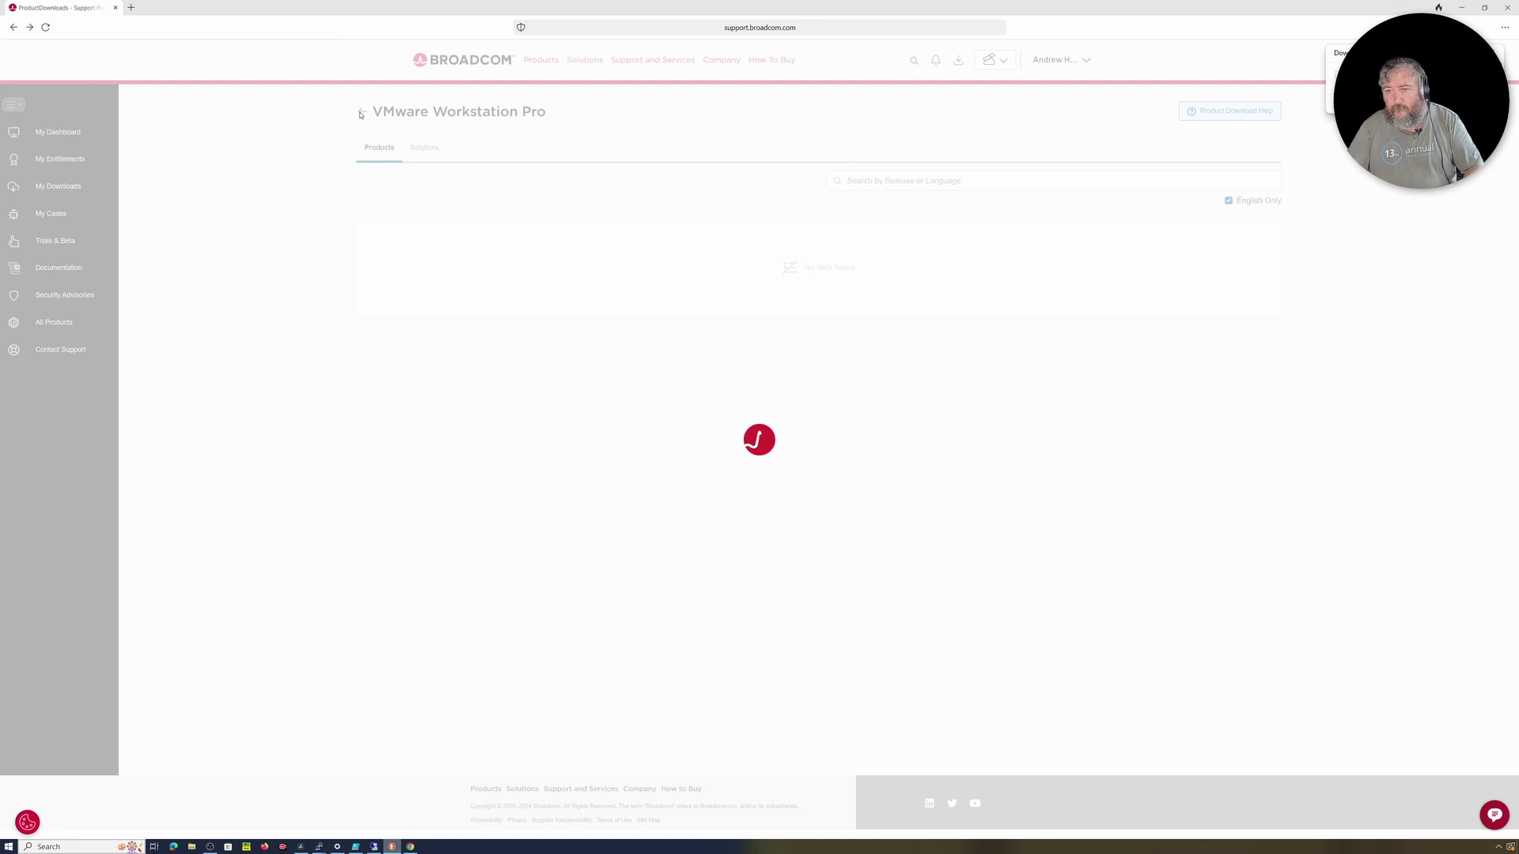
Download the vCenter Converter Standalone 6.6.0 installer from its Standard releases, accepting the terms, then return to My Downloads.
click(360, 115)
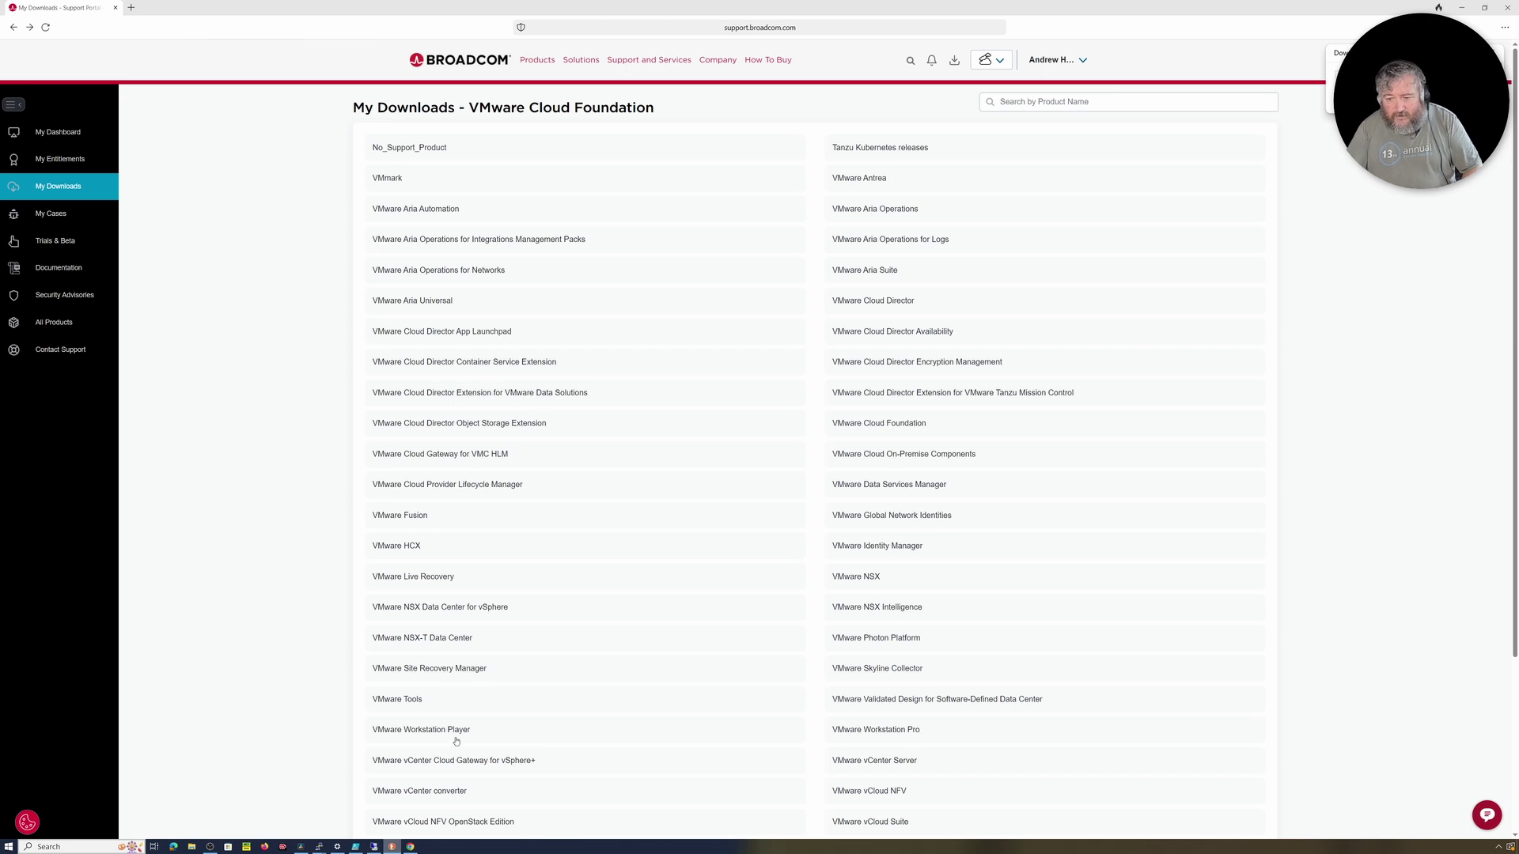
click(426, 791)
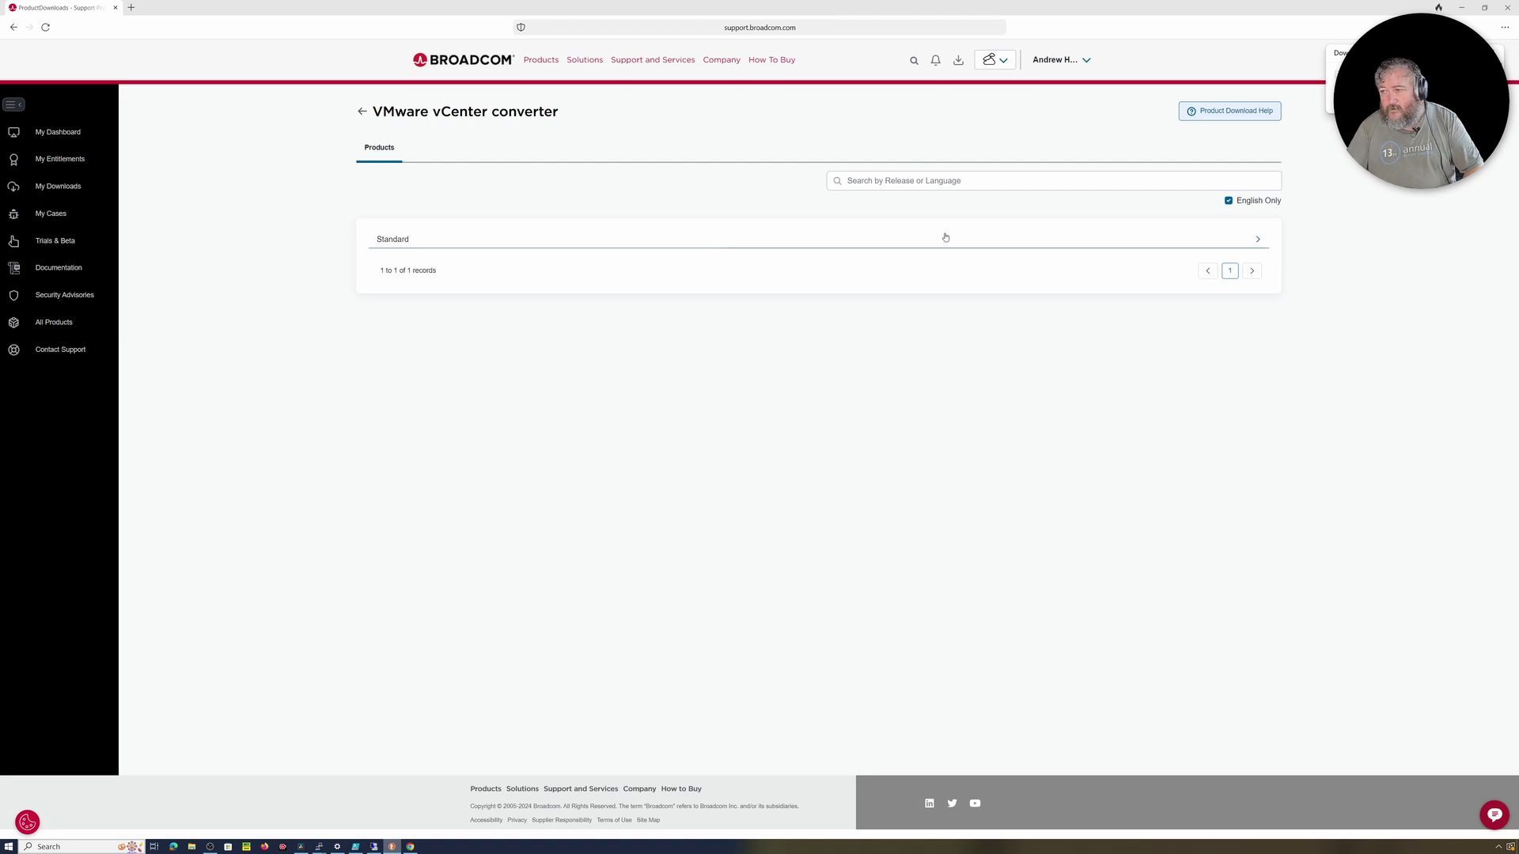
click(1257, 241)
click(408, 305)
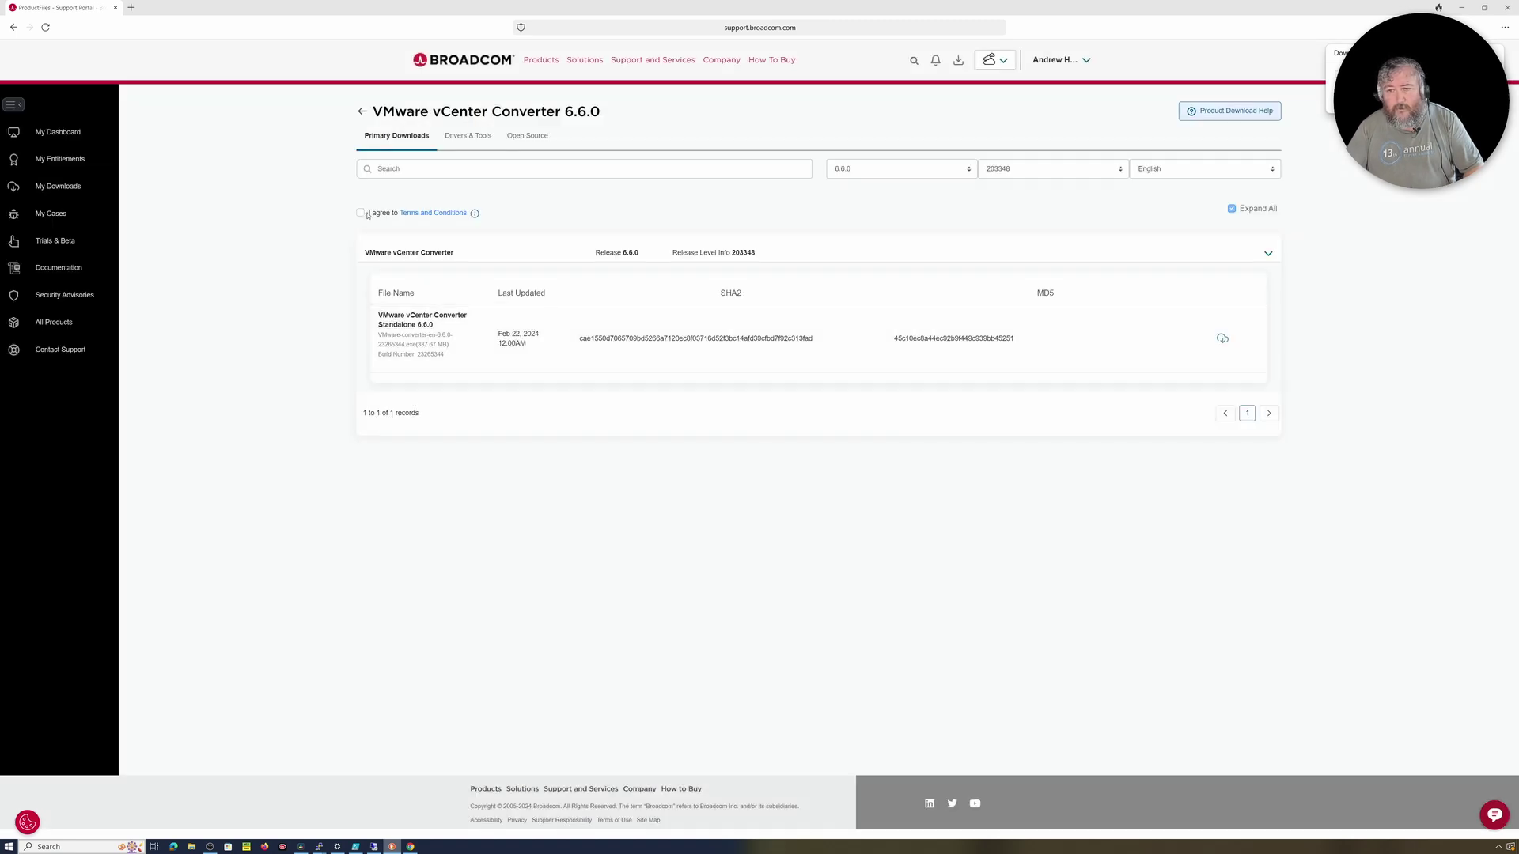
click(361, 213)
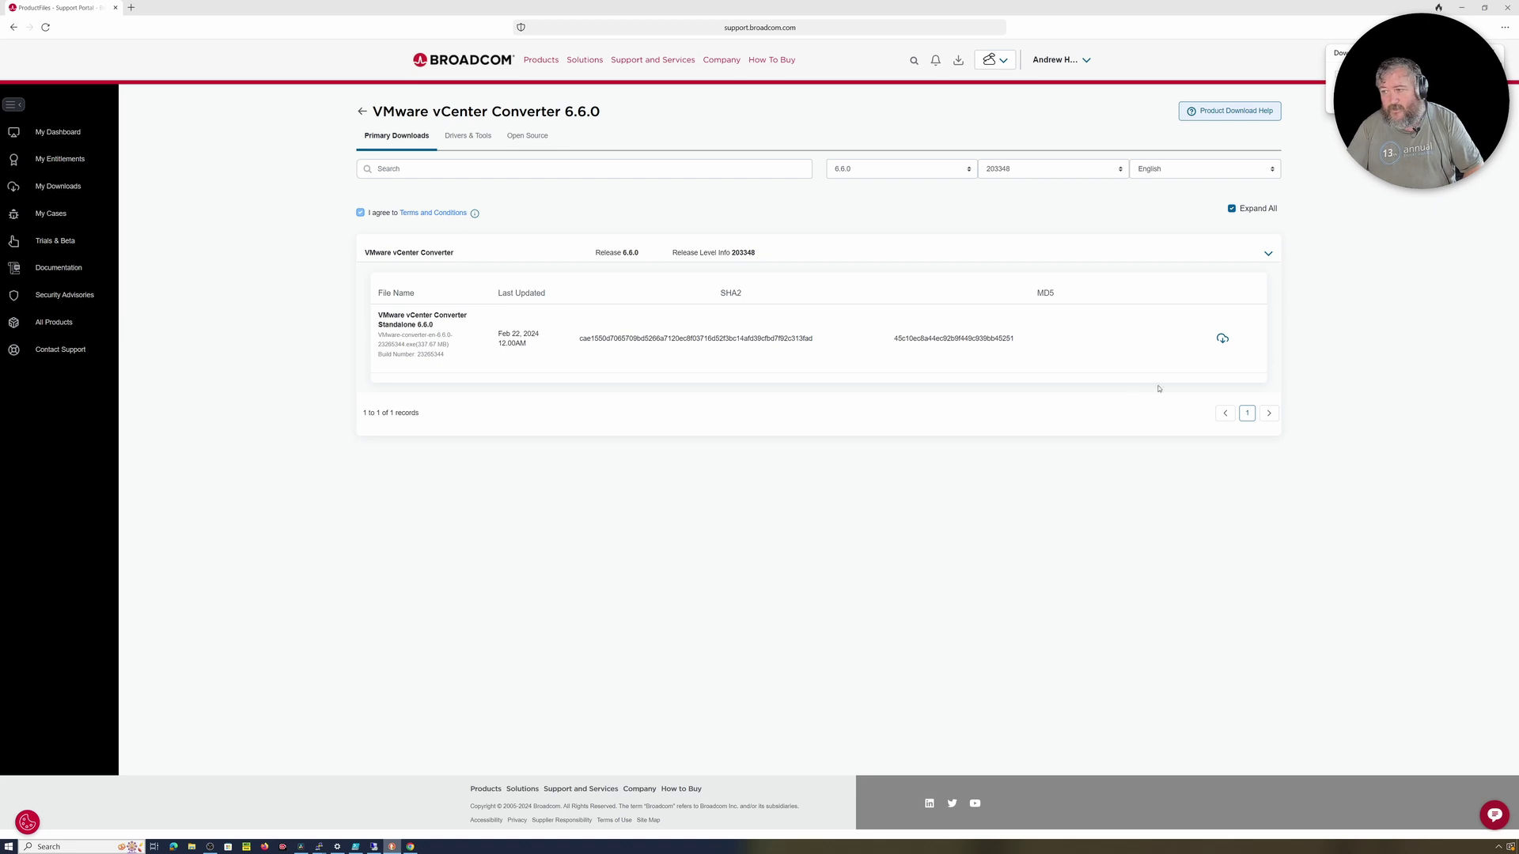
click(1222, 339)
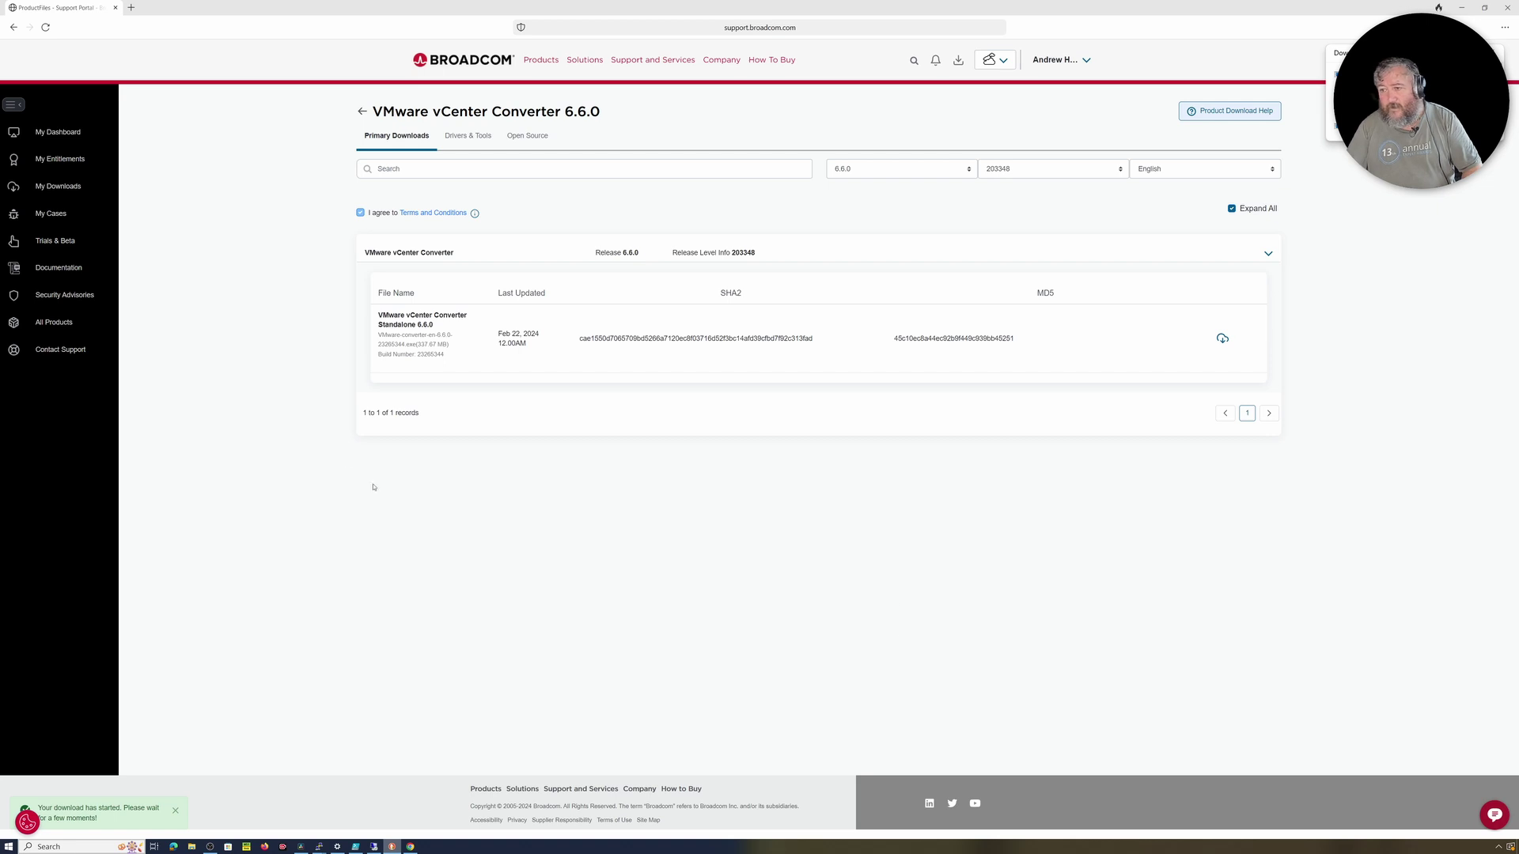
click(362, 112)
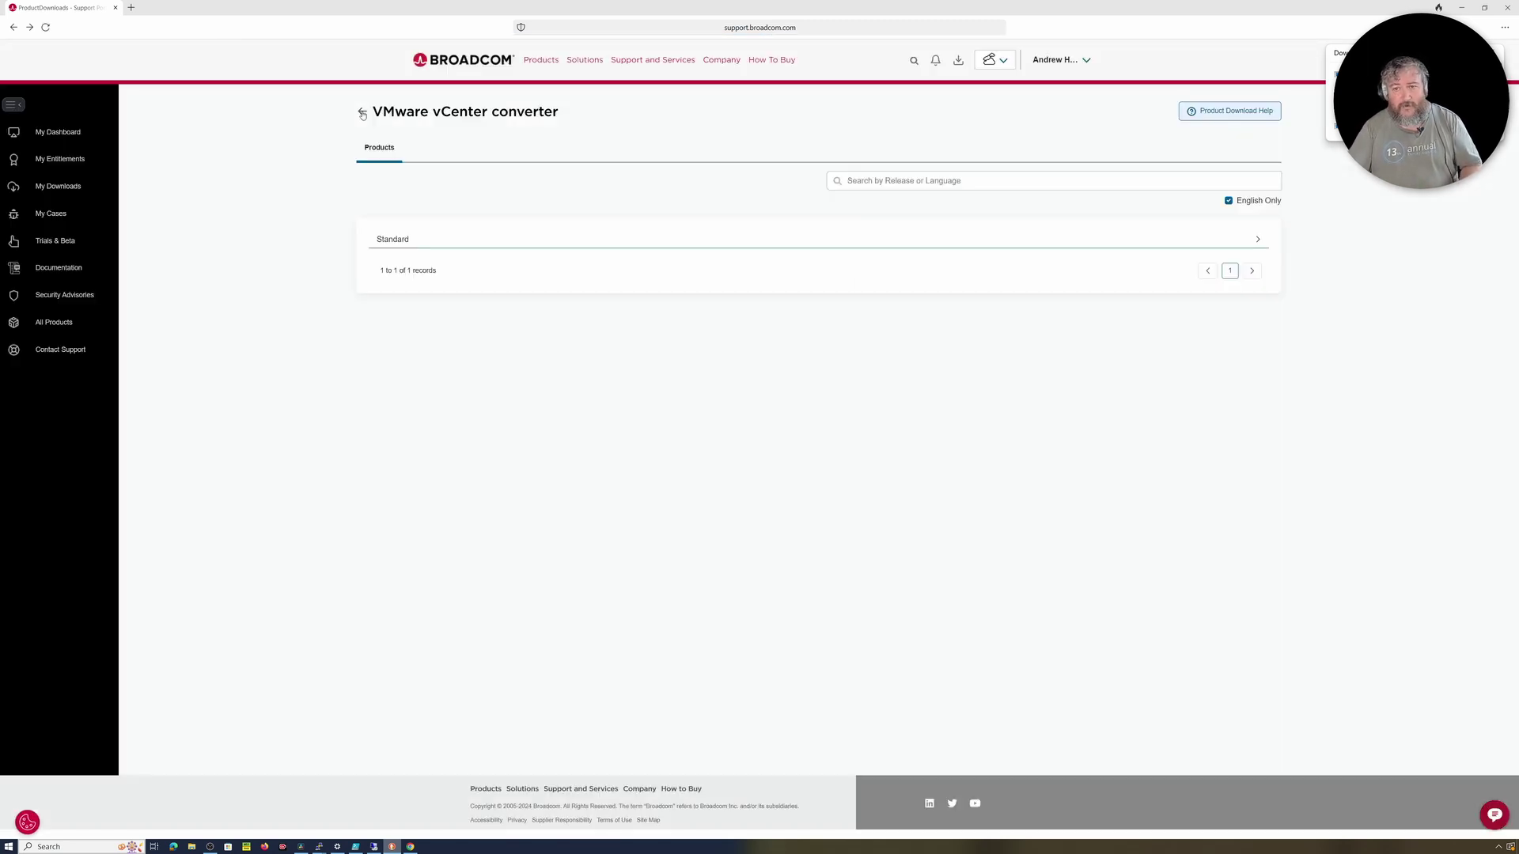
click(362, 113)
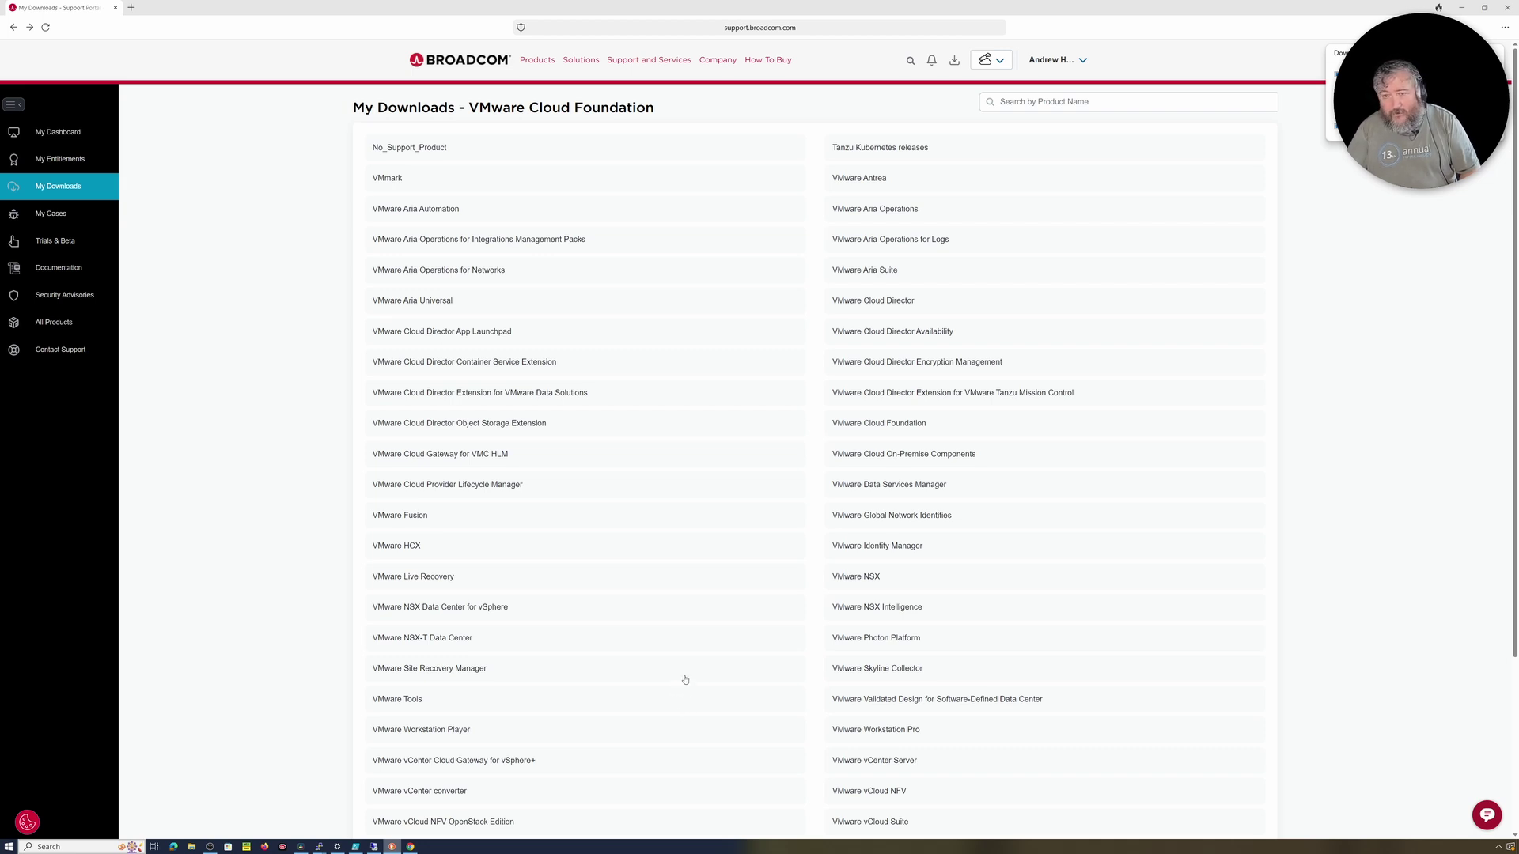
On page 2 of My Downloads, open VMware vSphere and its Enterprise Plus 8.0 release.
scroll(685, 680, down, 2)
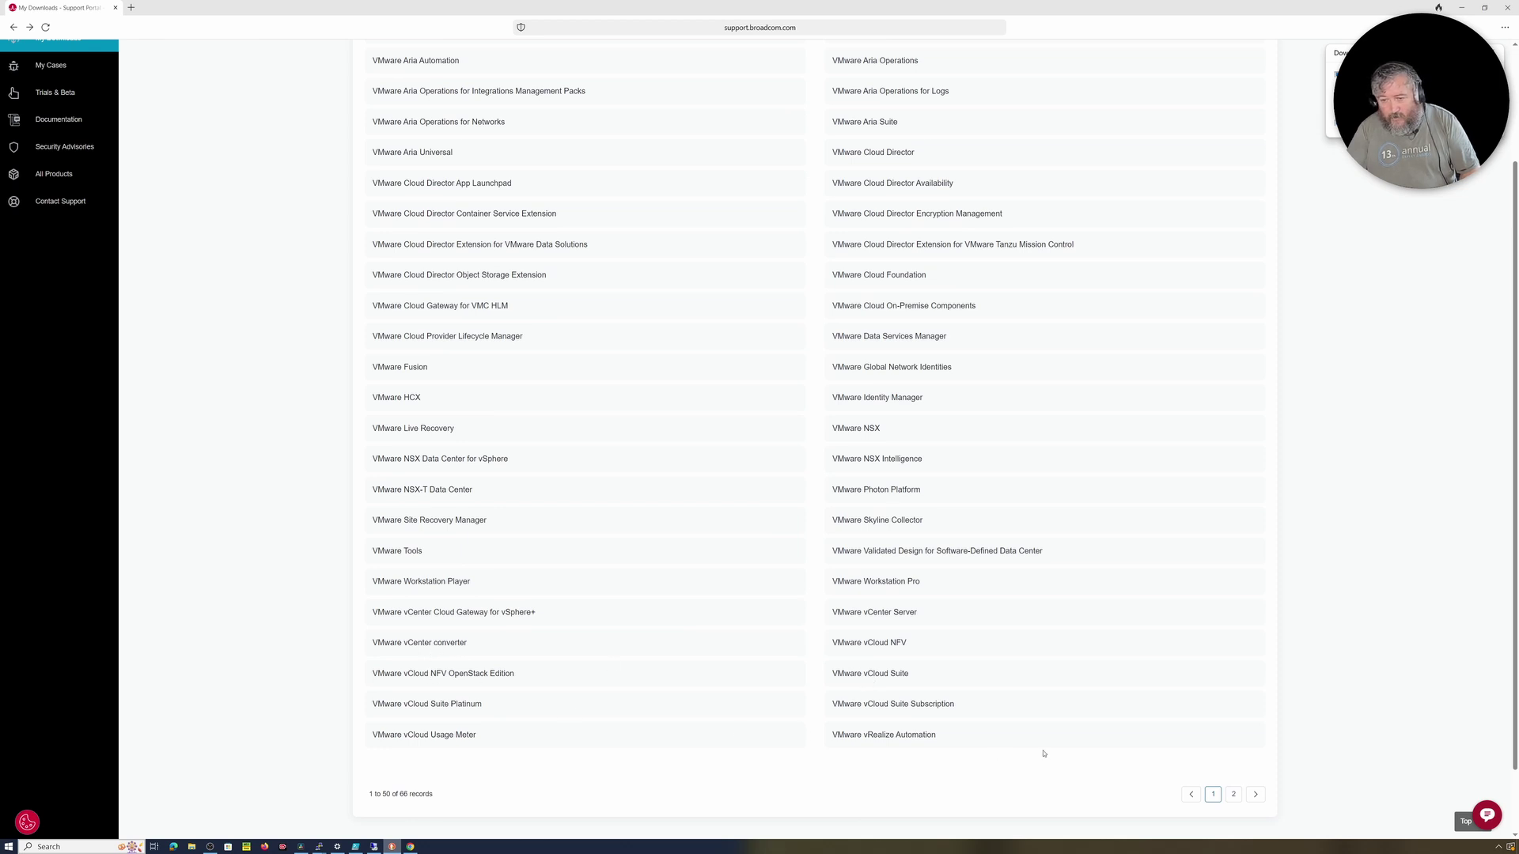
click(1234, 795)
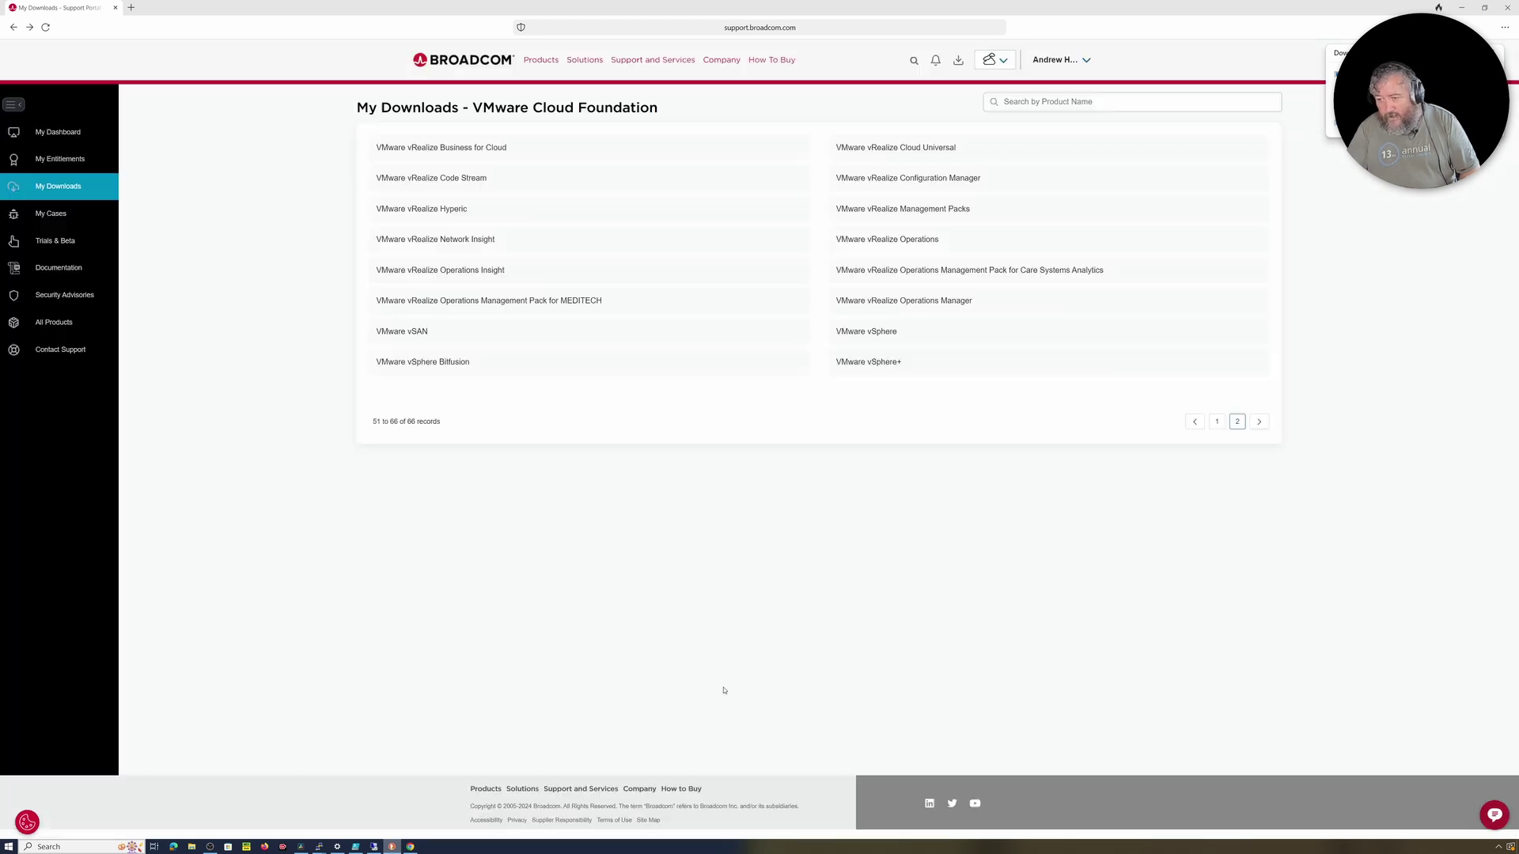
click(872, 337)
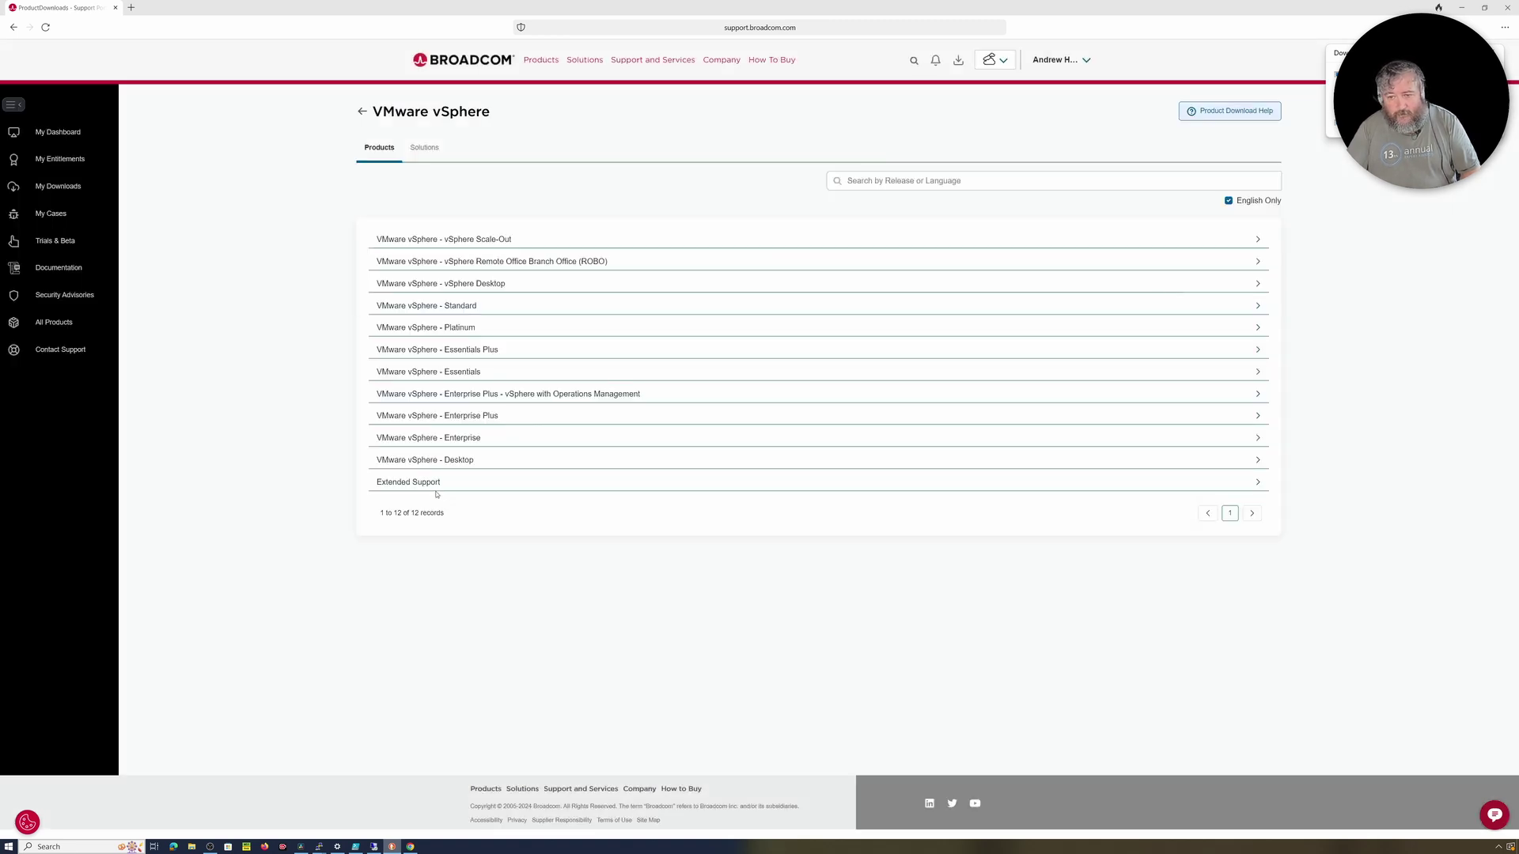
click(471, 416)
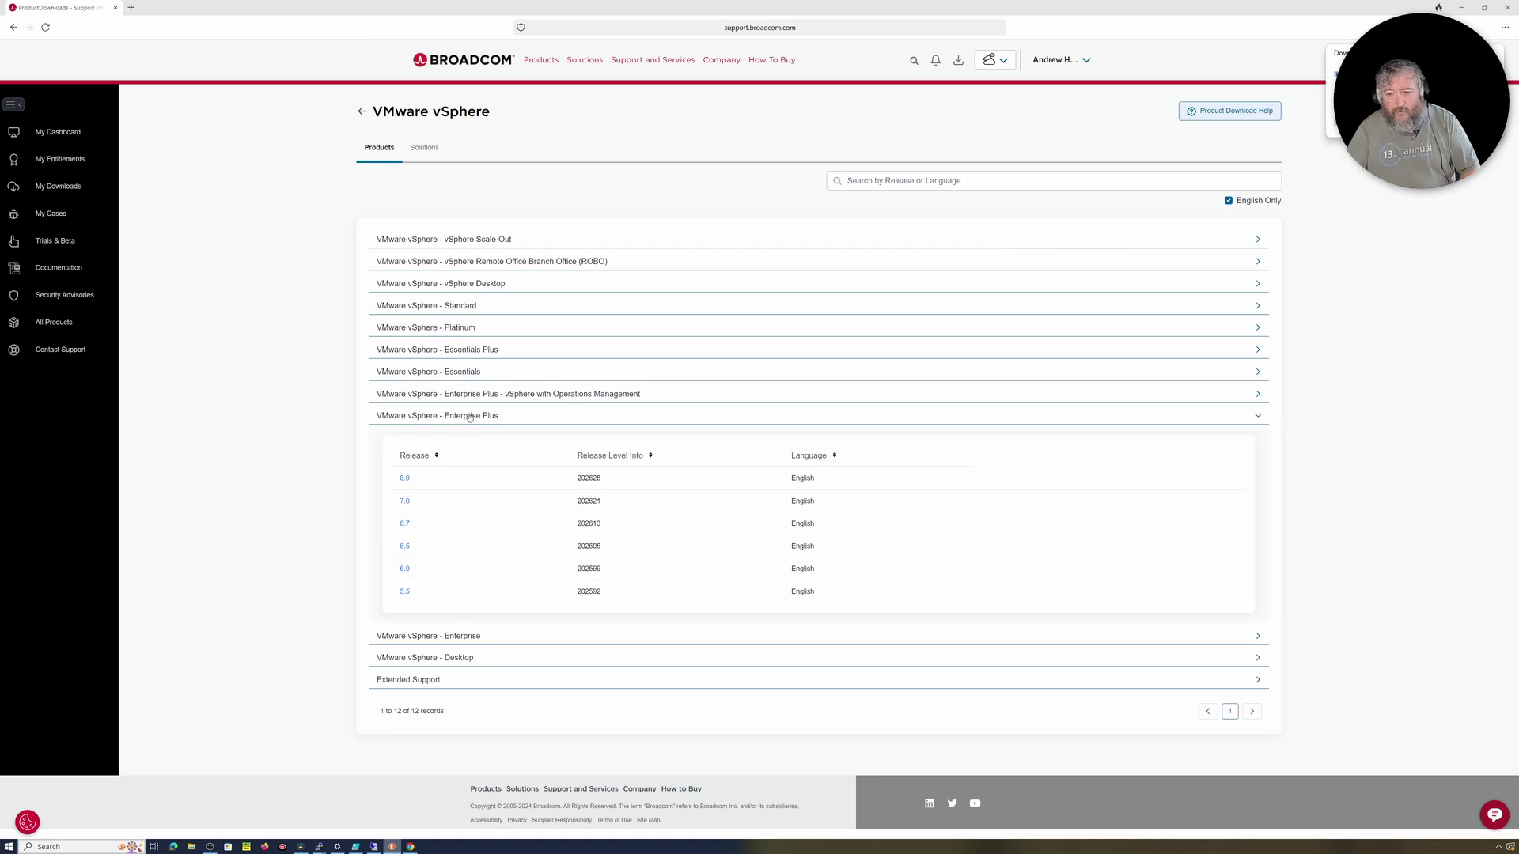
click(405, 479)
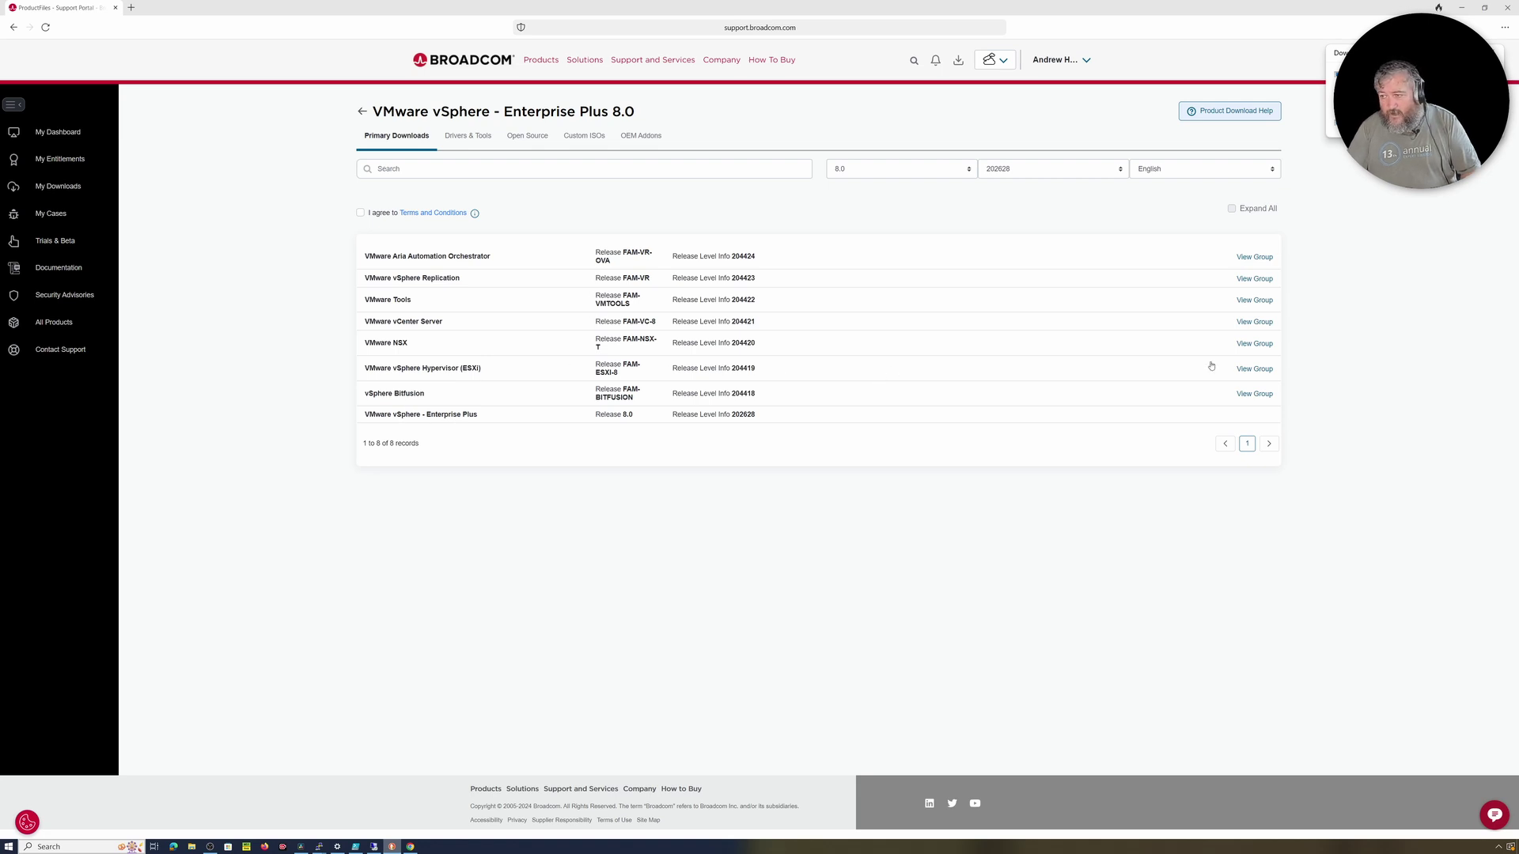
Open the ESXi 8.0U3 download group and agree to the terms and conditions.
click(1252, 369)
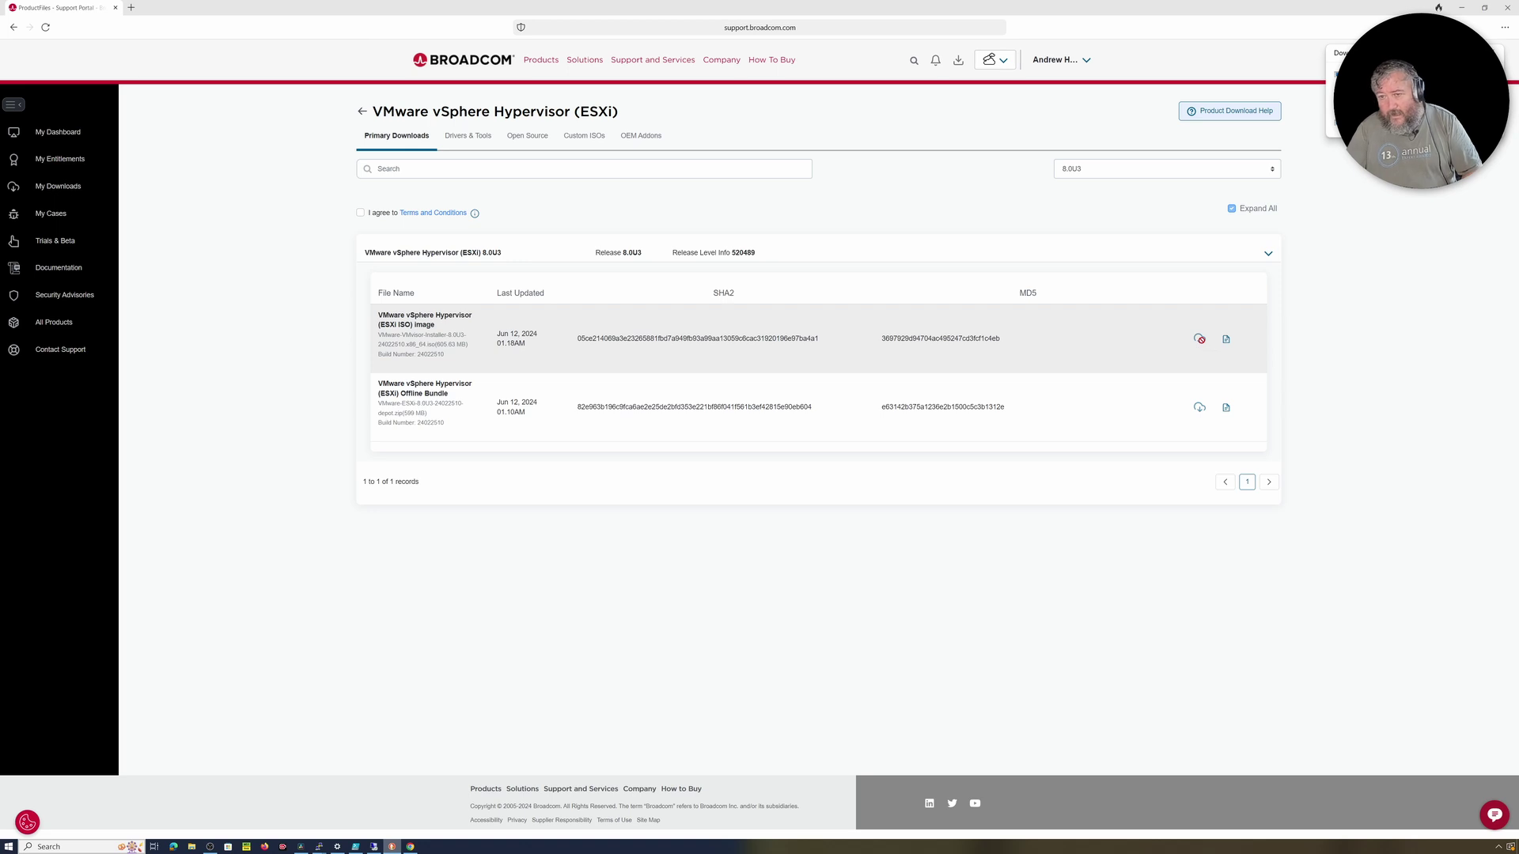
click(360, 213)
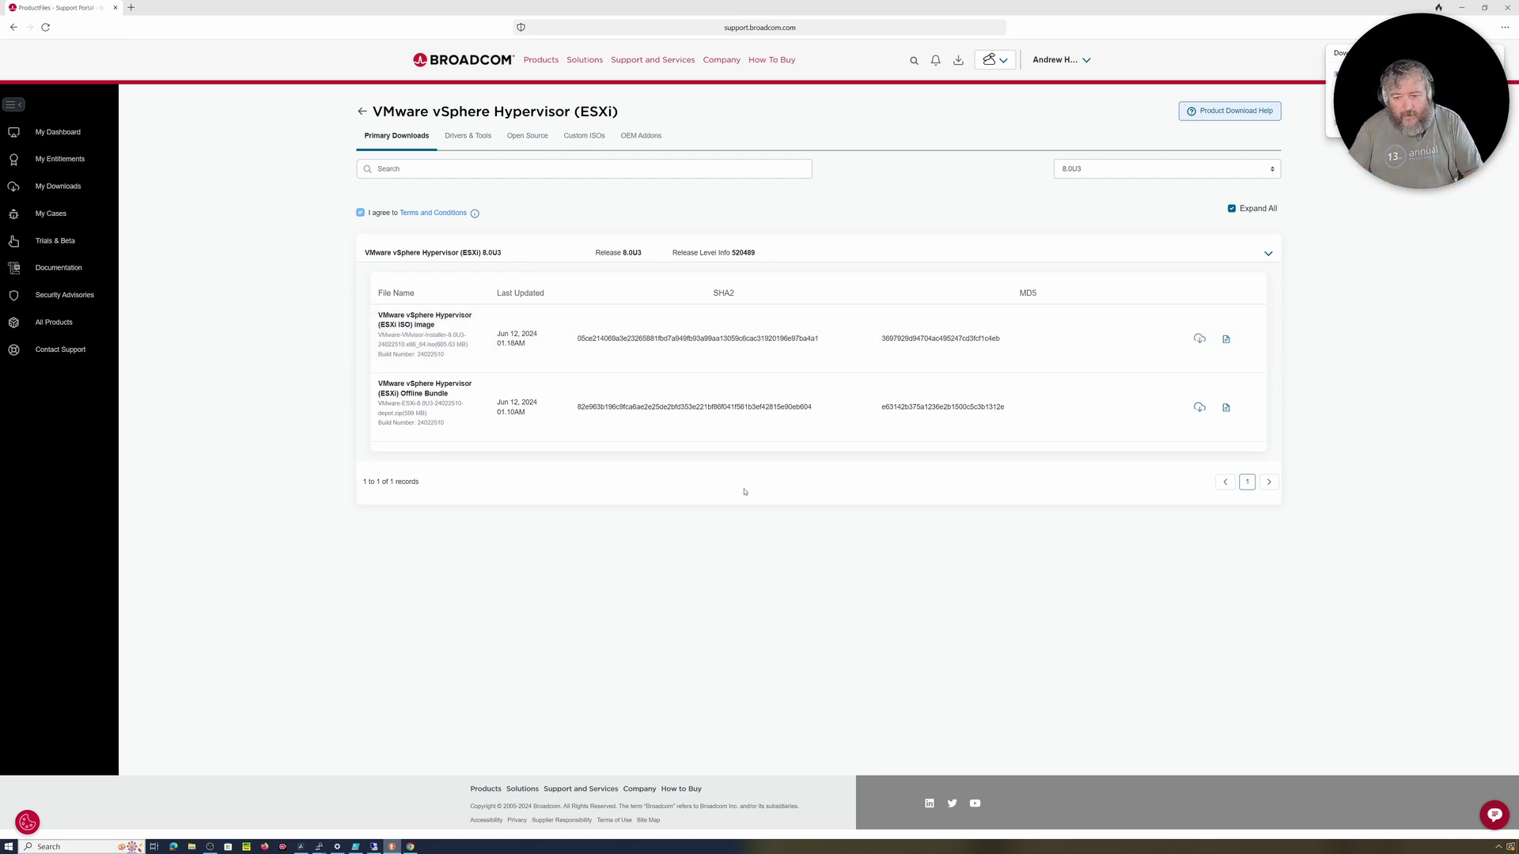
In a new tab, load the Workstation 17.6.0 Windows core repository and download VMware-workstation-17.6.0-24238078.exe.tar.
click(132, 8)
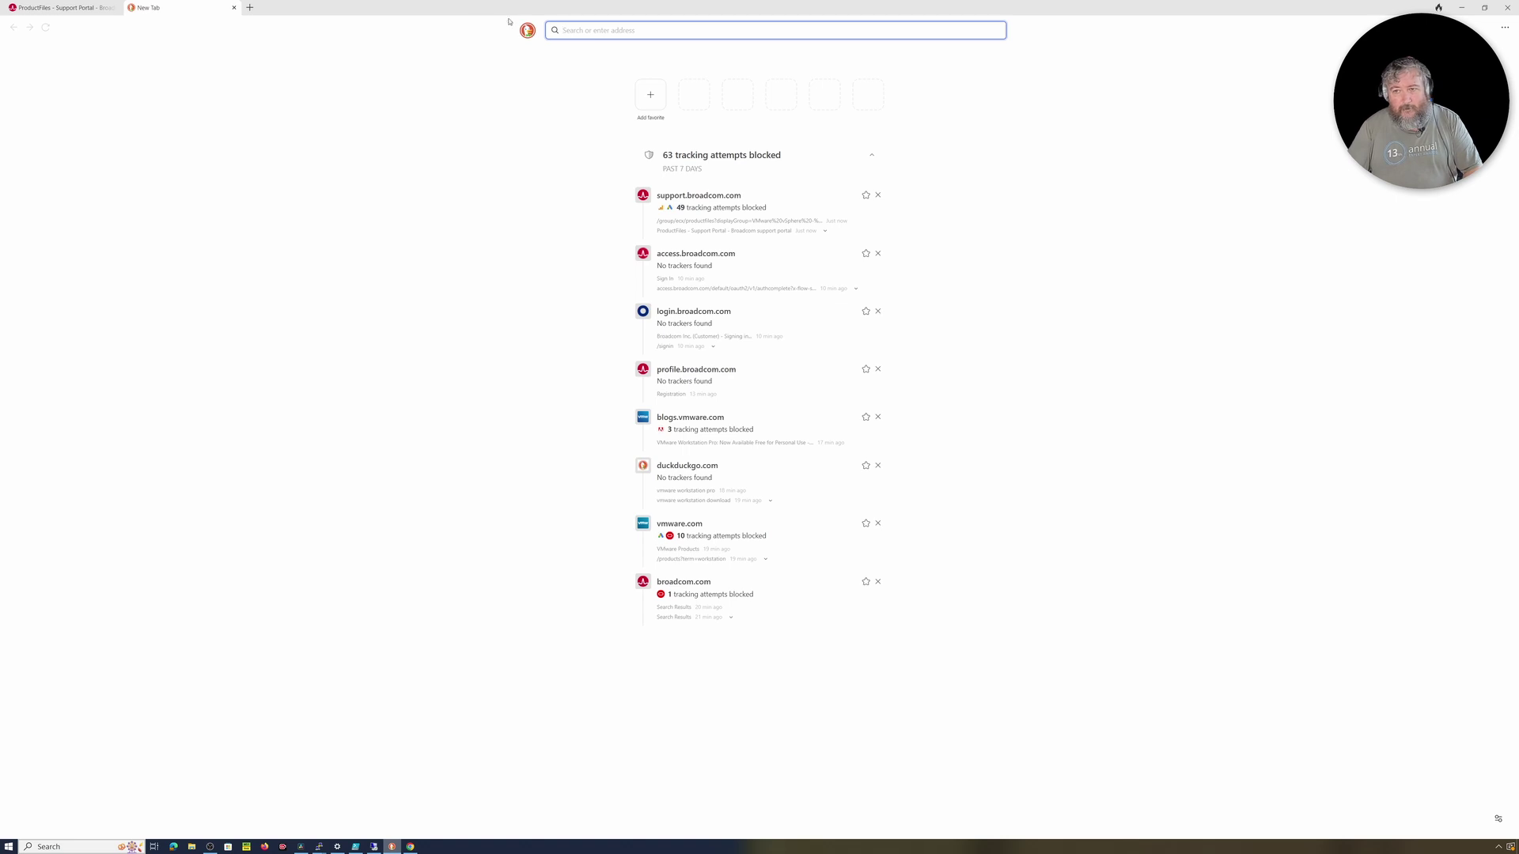
text(https://softwareupdate.vmware.com/cds/vmw-desktop/ws/17.6.0/24238078/windows/core/)
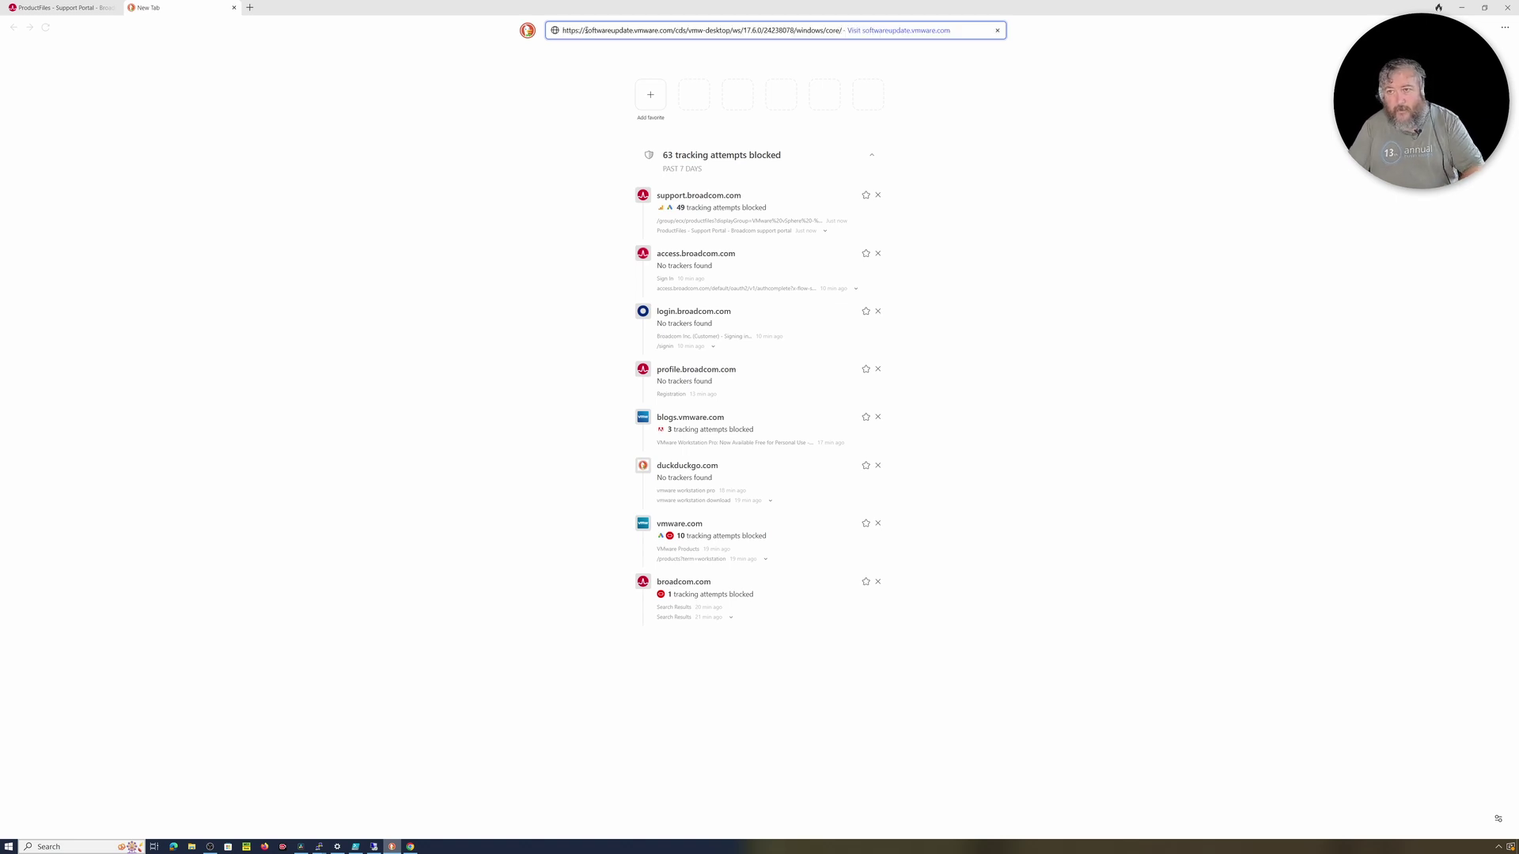
key(Return)
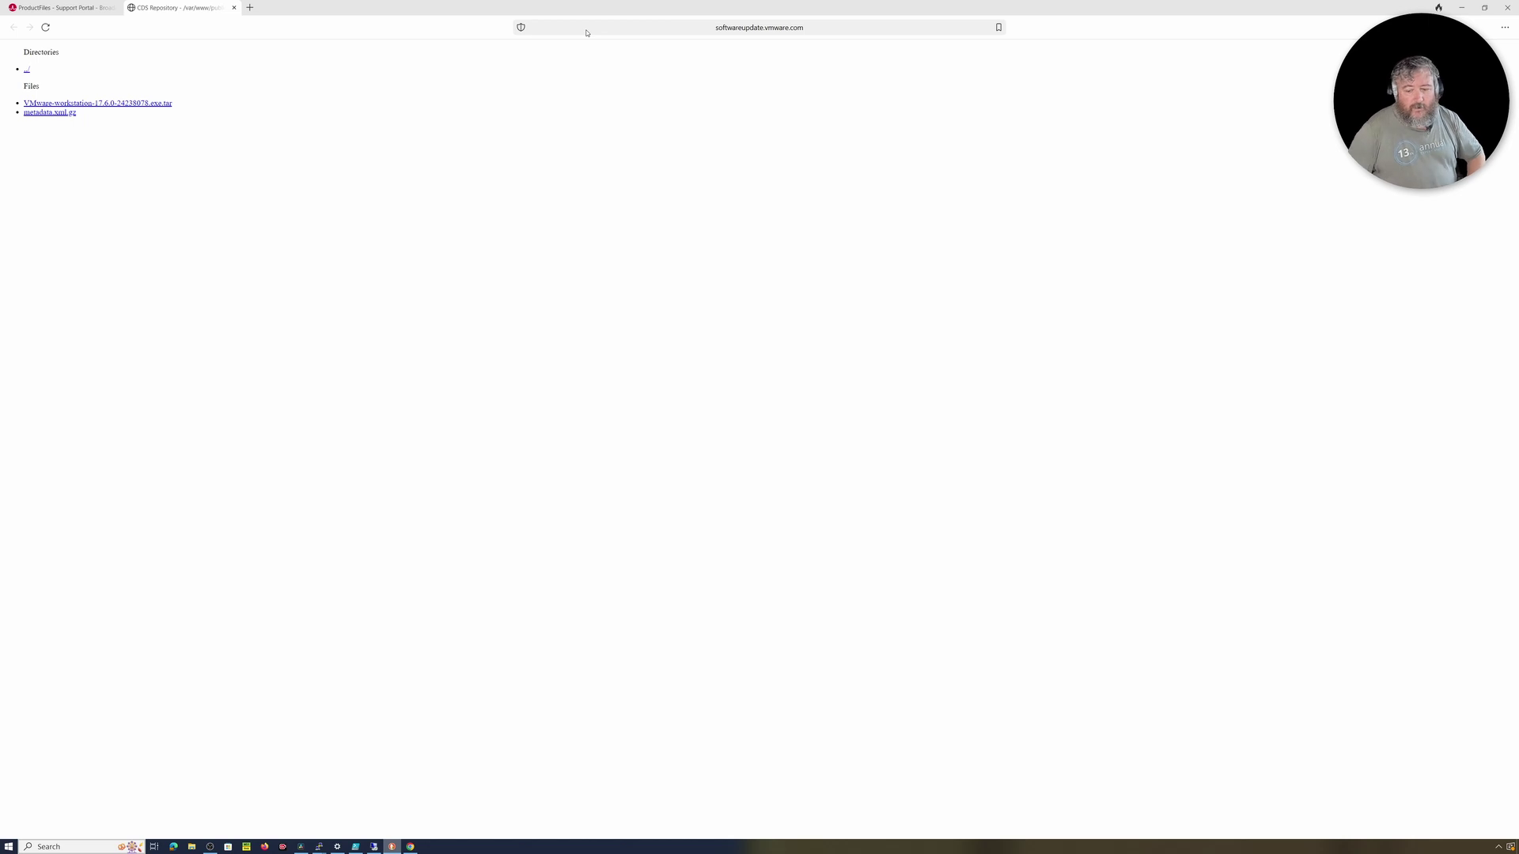
click(96, 105)
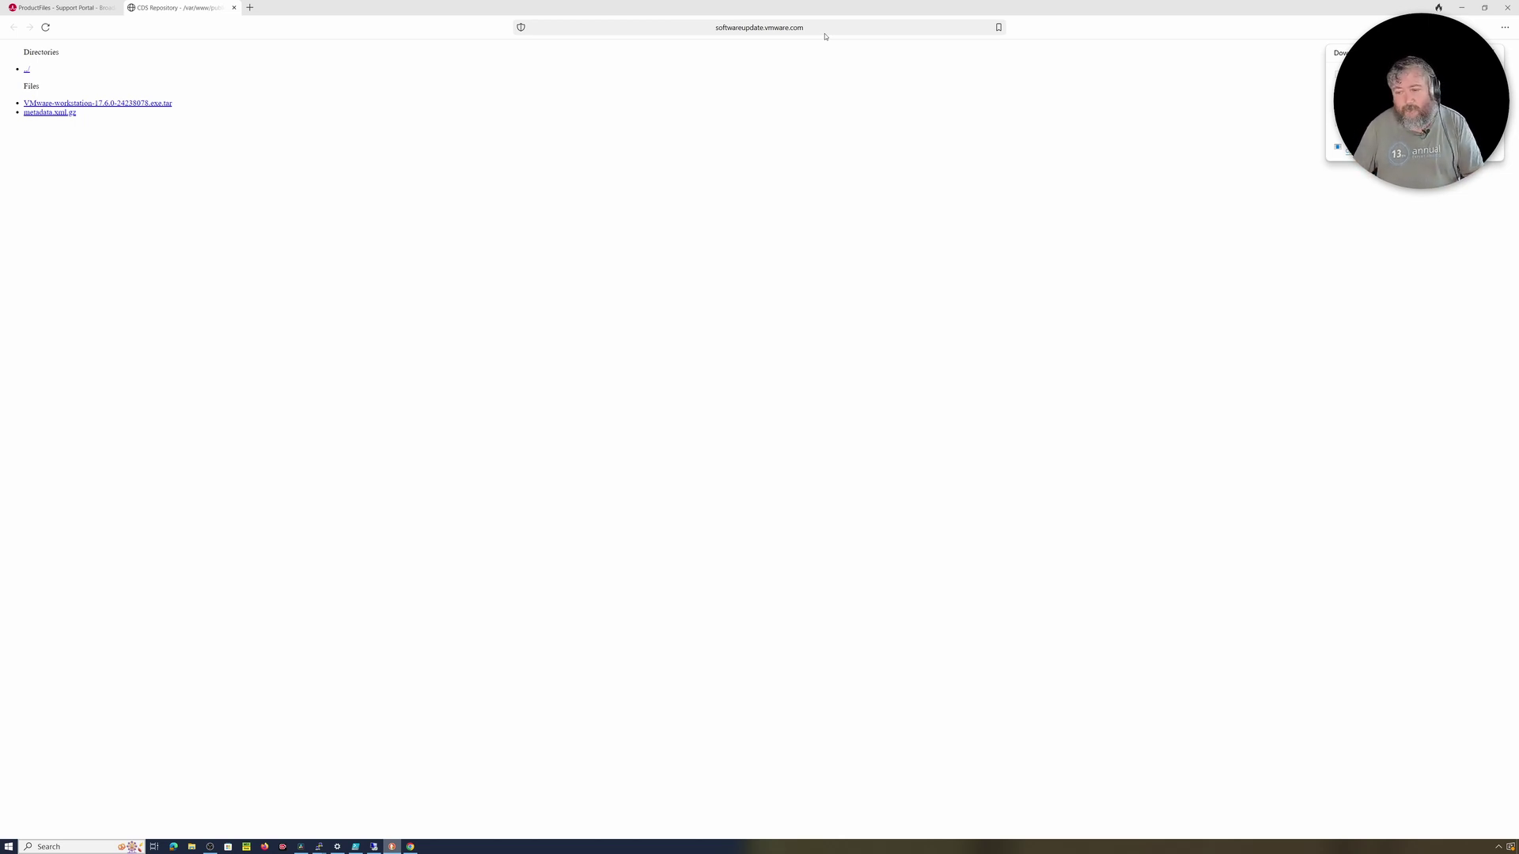
click(71, 8)
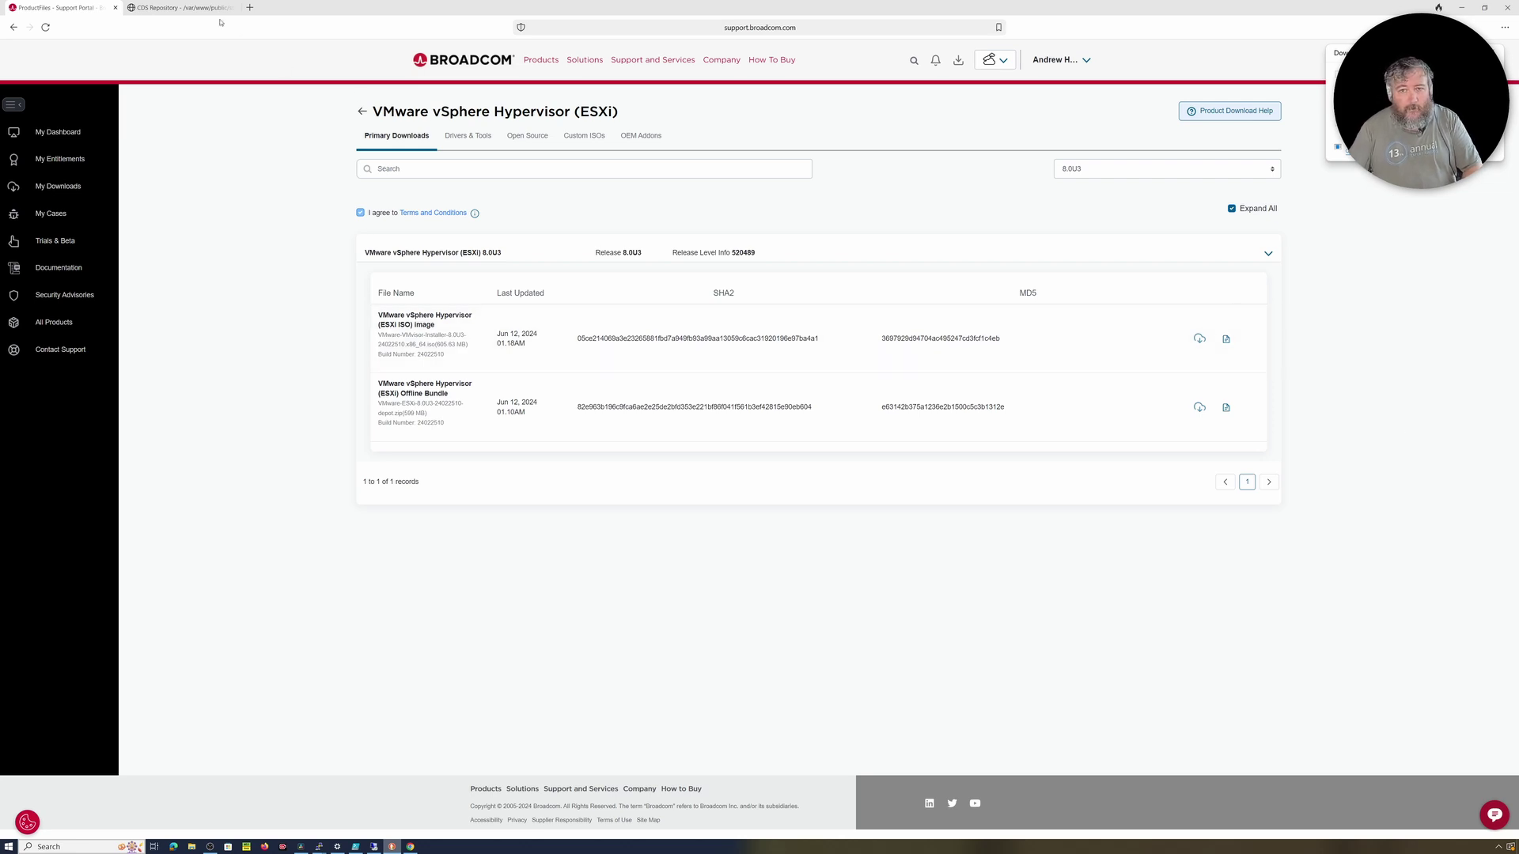
click(178, 8)
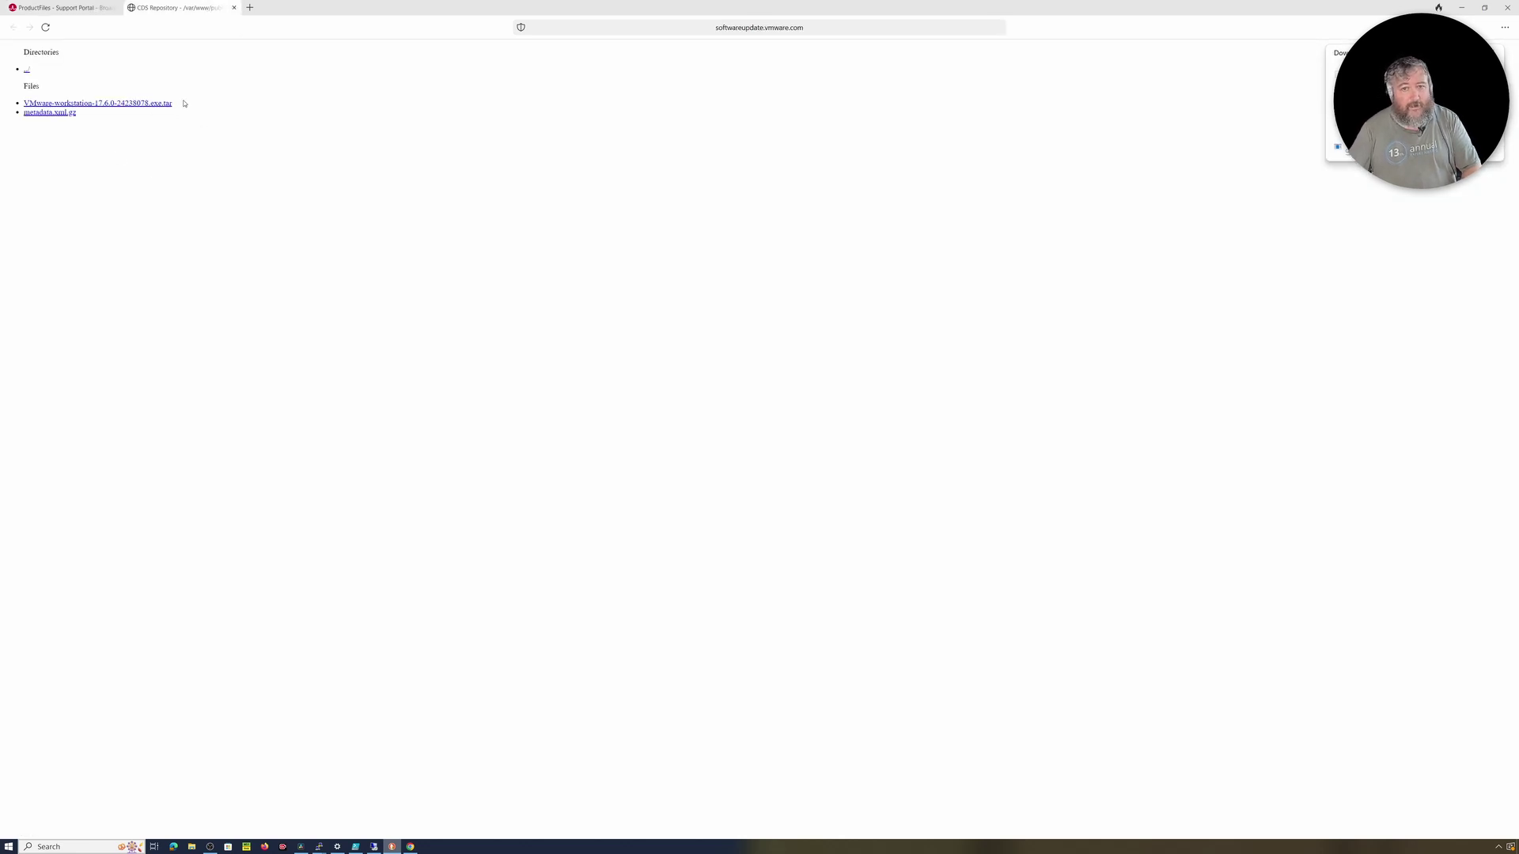